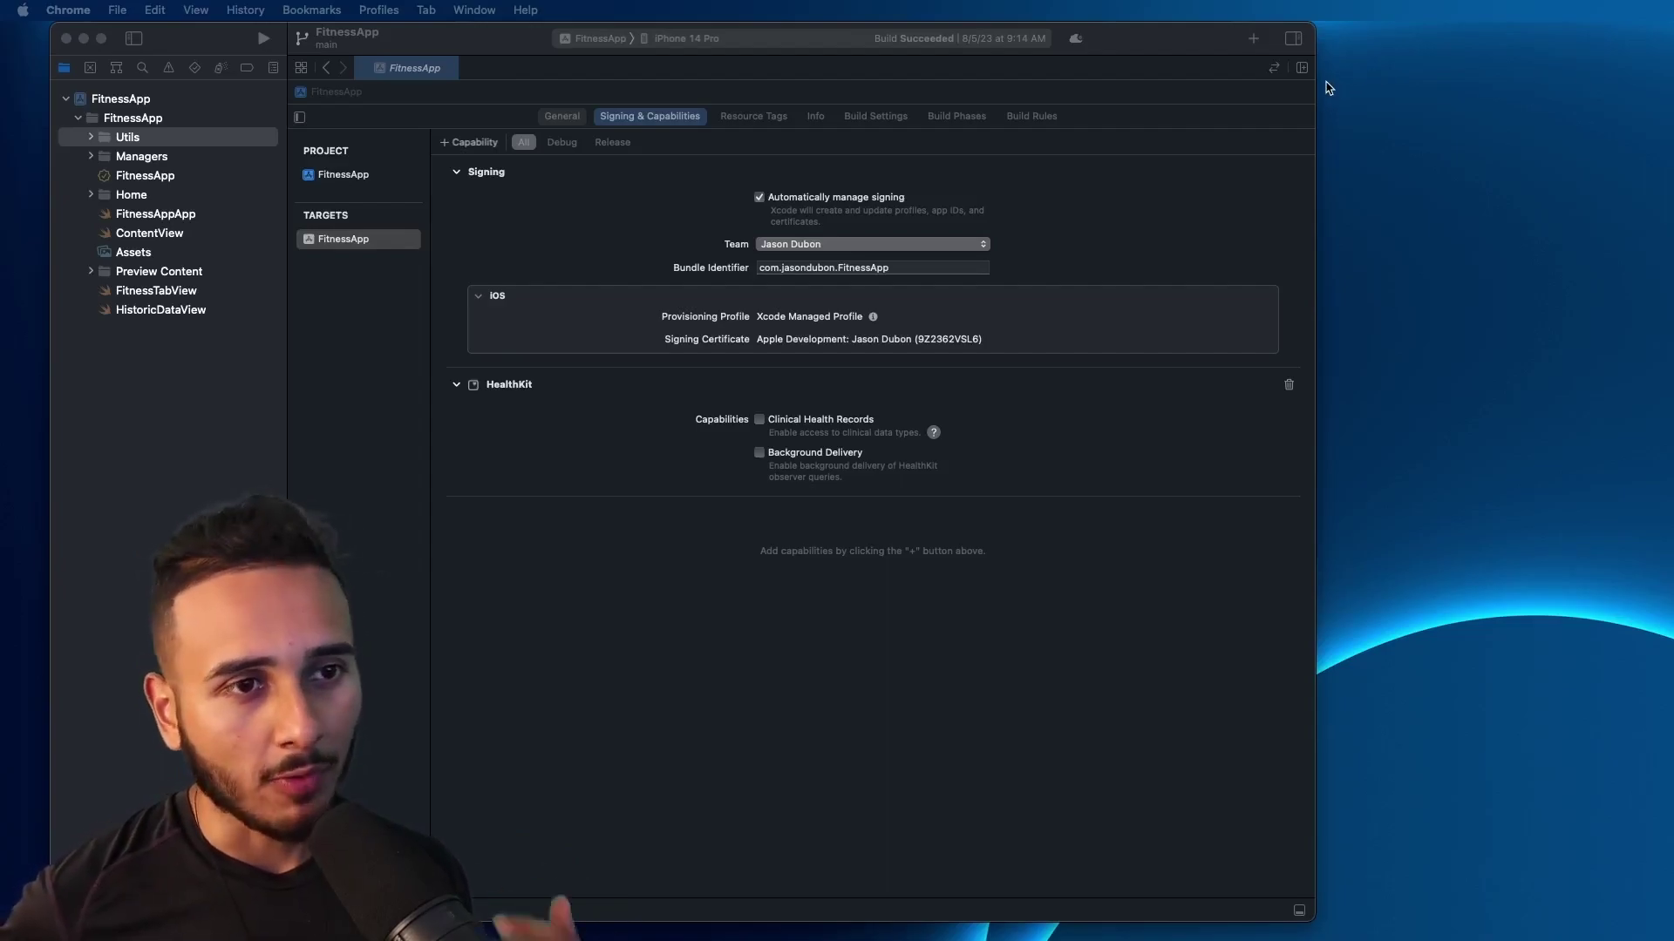
Step: Run FitnessApp, switch to Health and show all data types in the Favorites editor
click(262, 41)
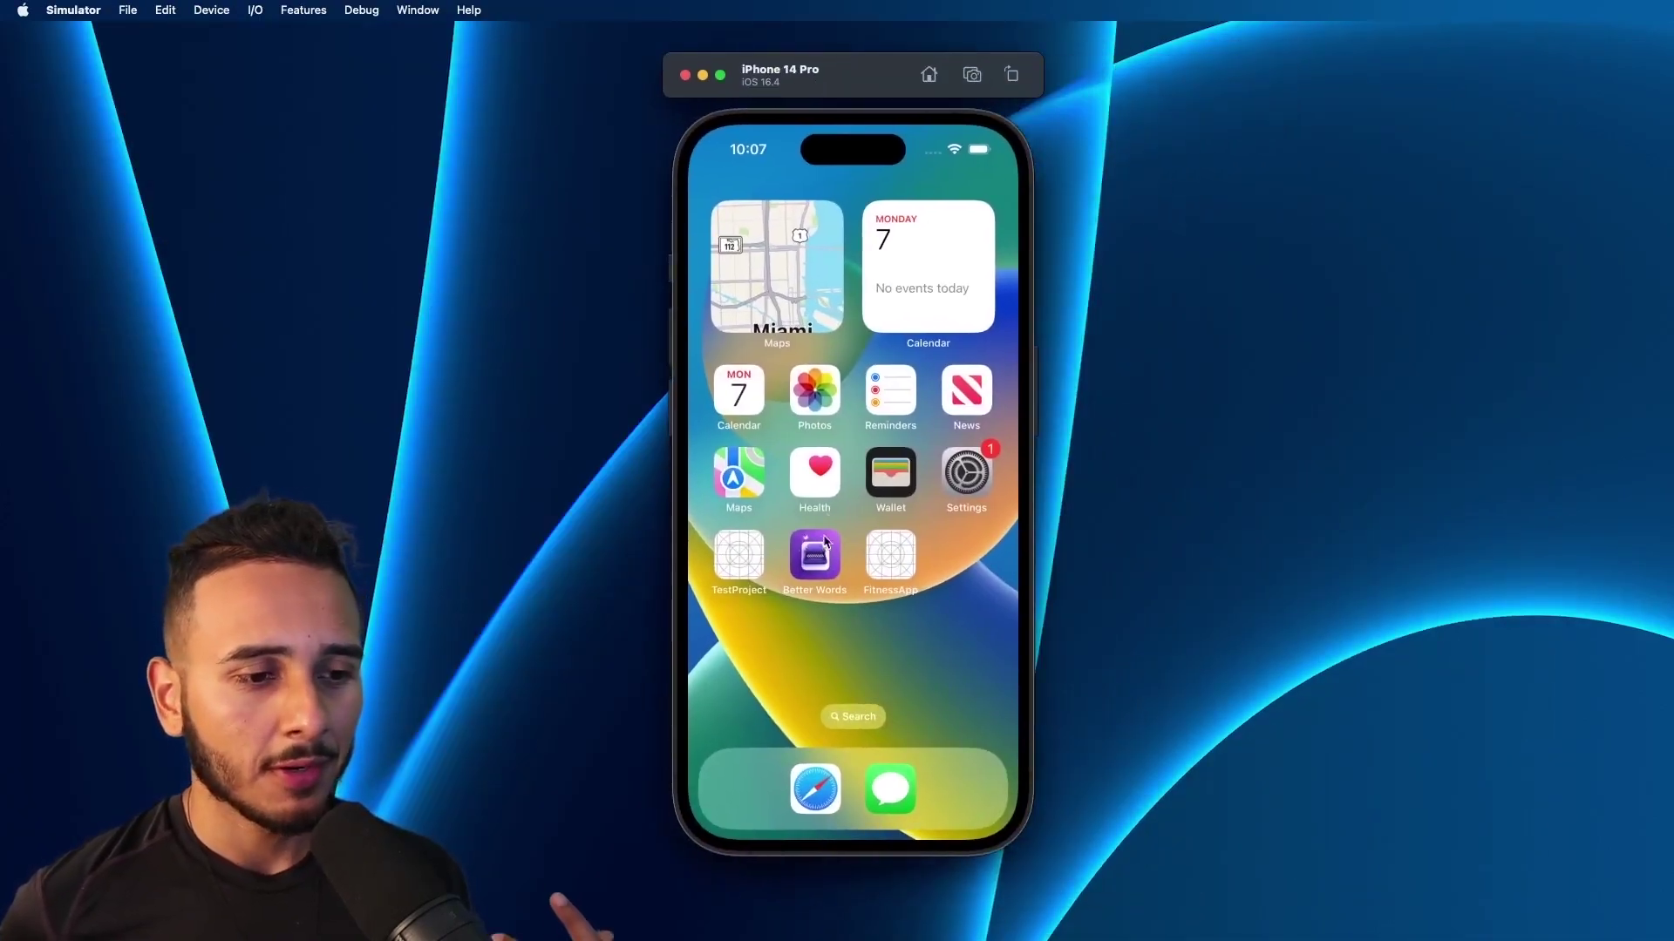
click(817, 474)
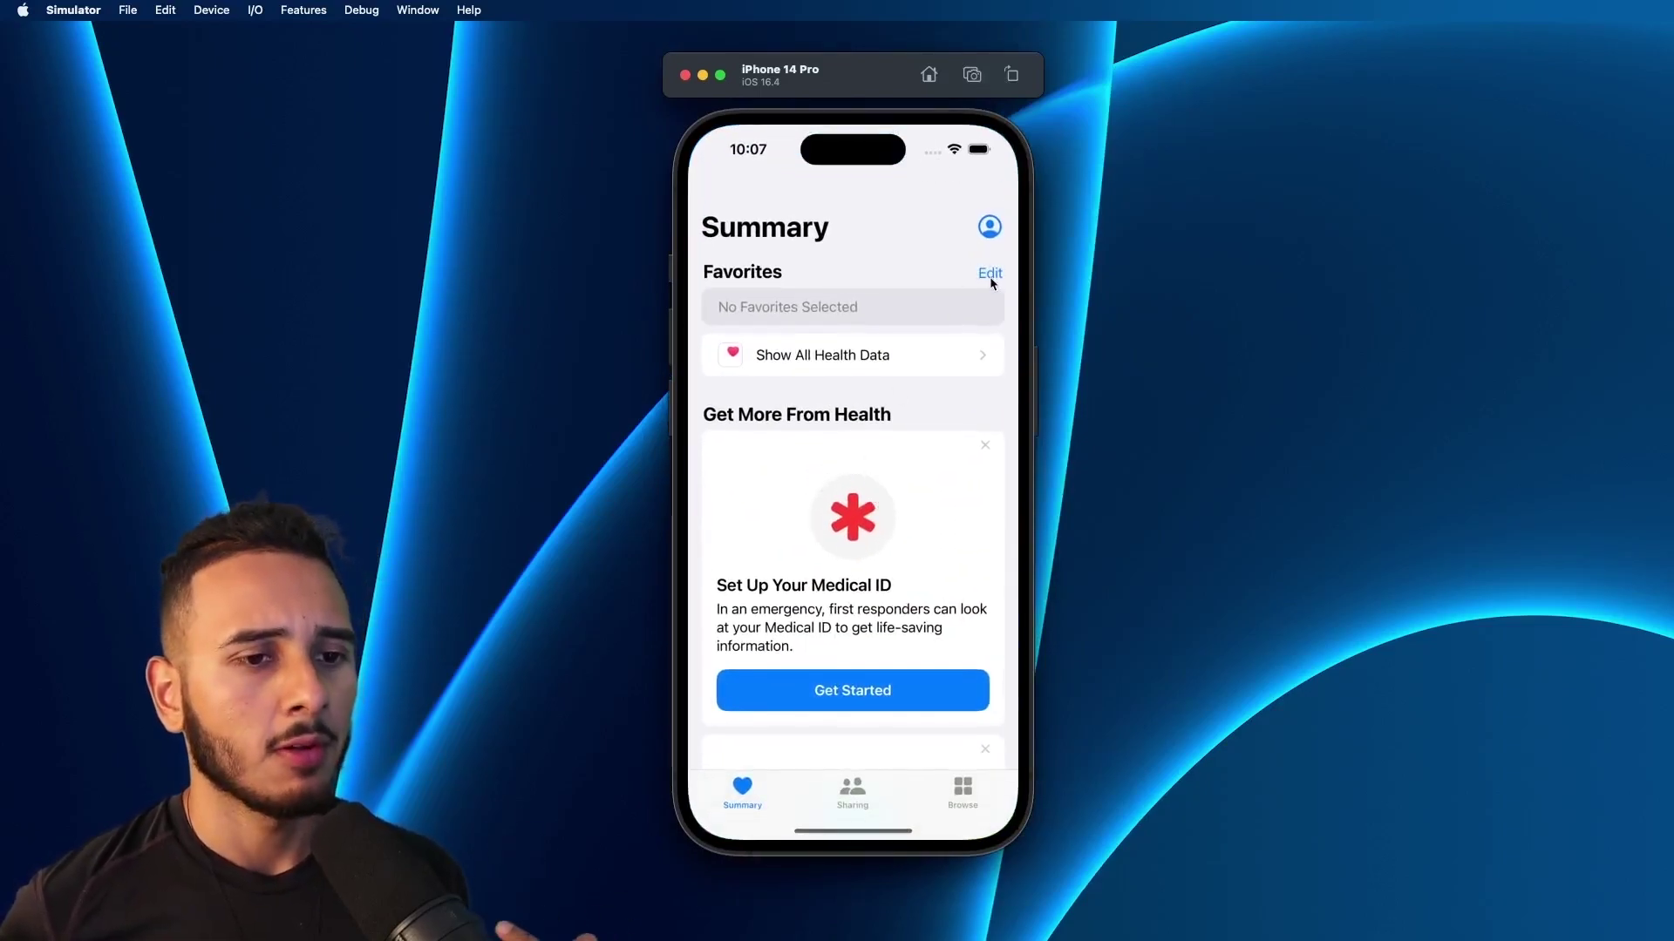
click(989, 274)
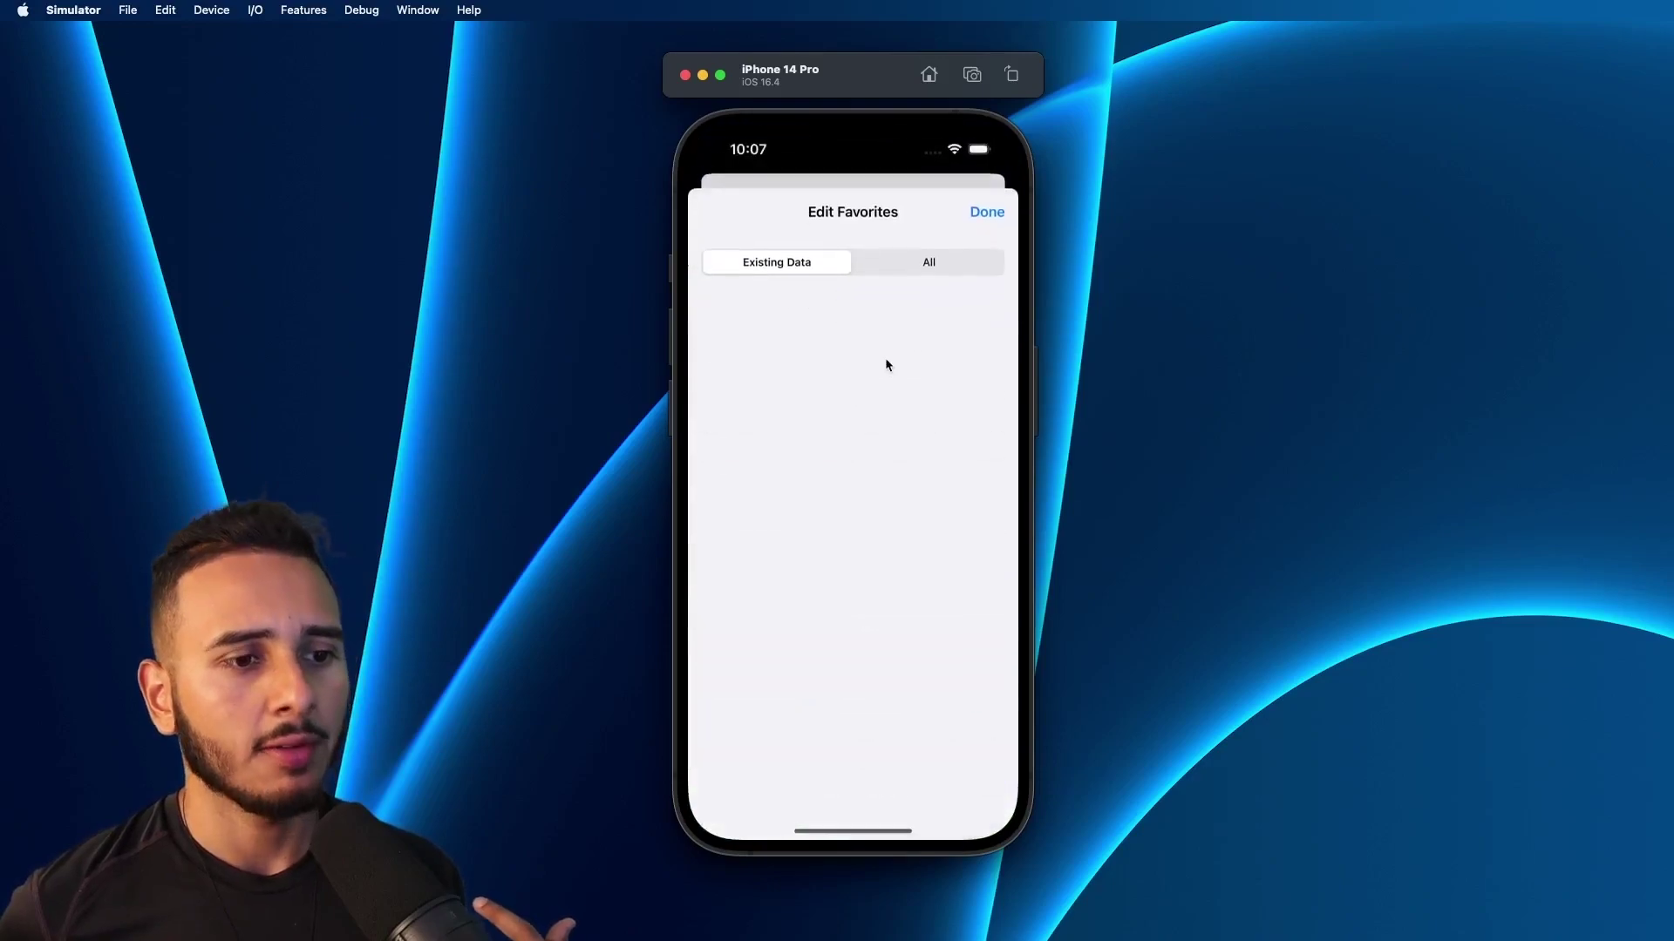
click(880, 265)
scroll(836, 454, down, 1)
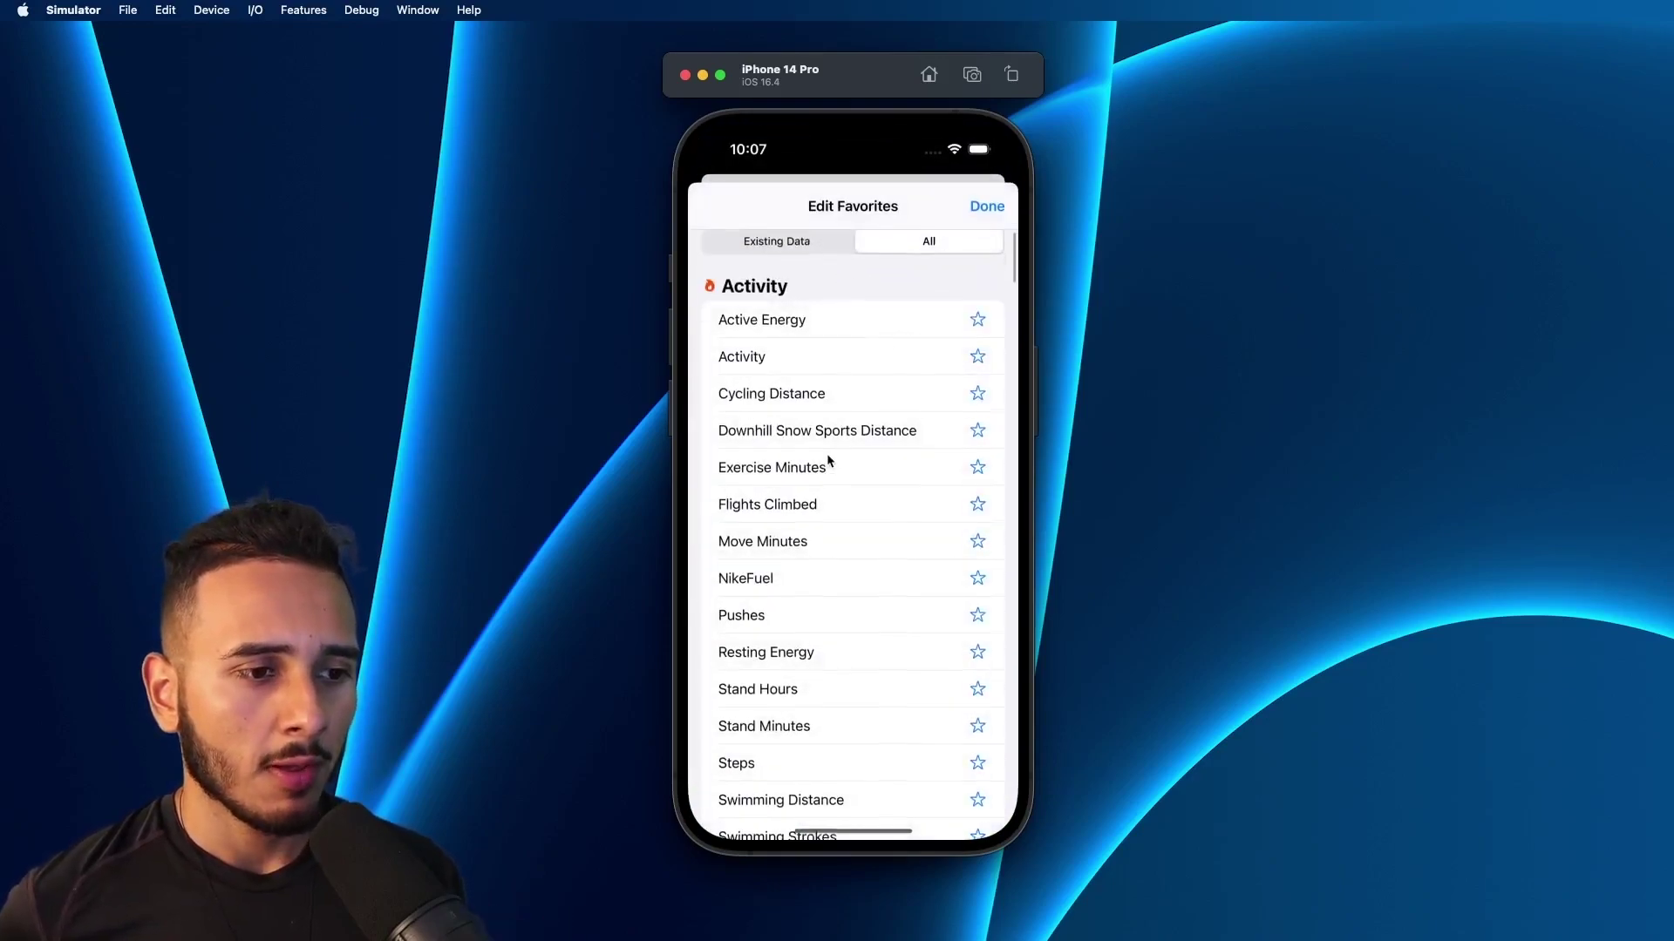
Step: Star Activity, Steps and Workouts as favorites and confirm with Done
click(977, 355)
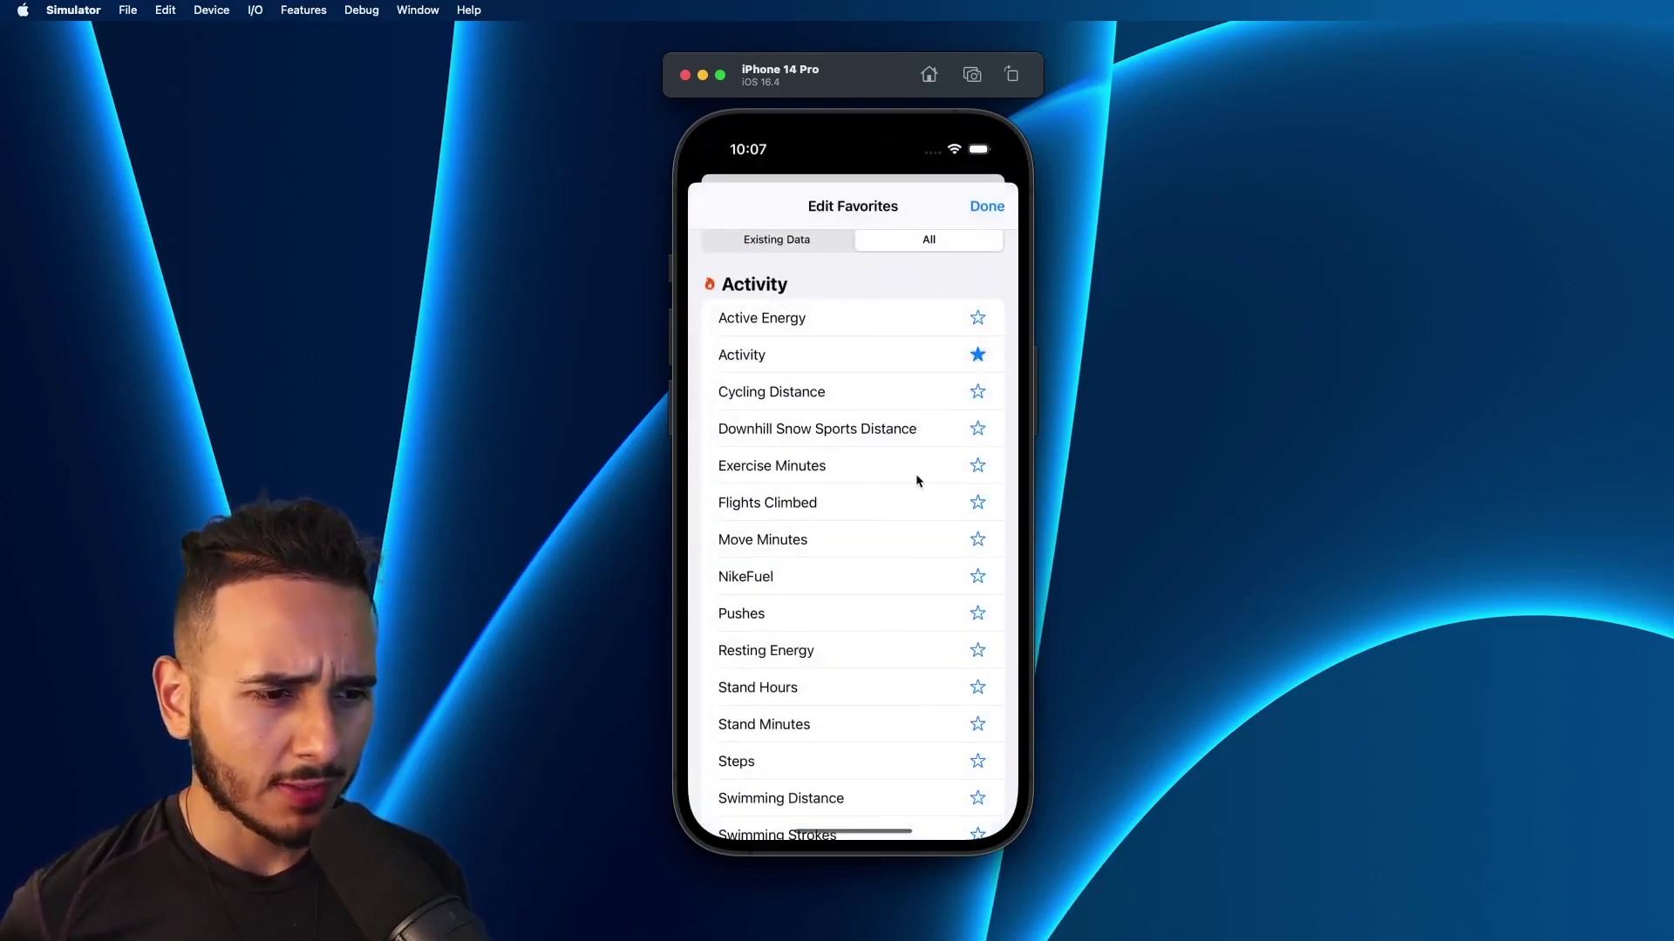
scroll(920, 392, down, 3)
scroll(921, 392, down, 3)
scroll(912, 575, down, 3)
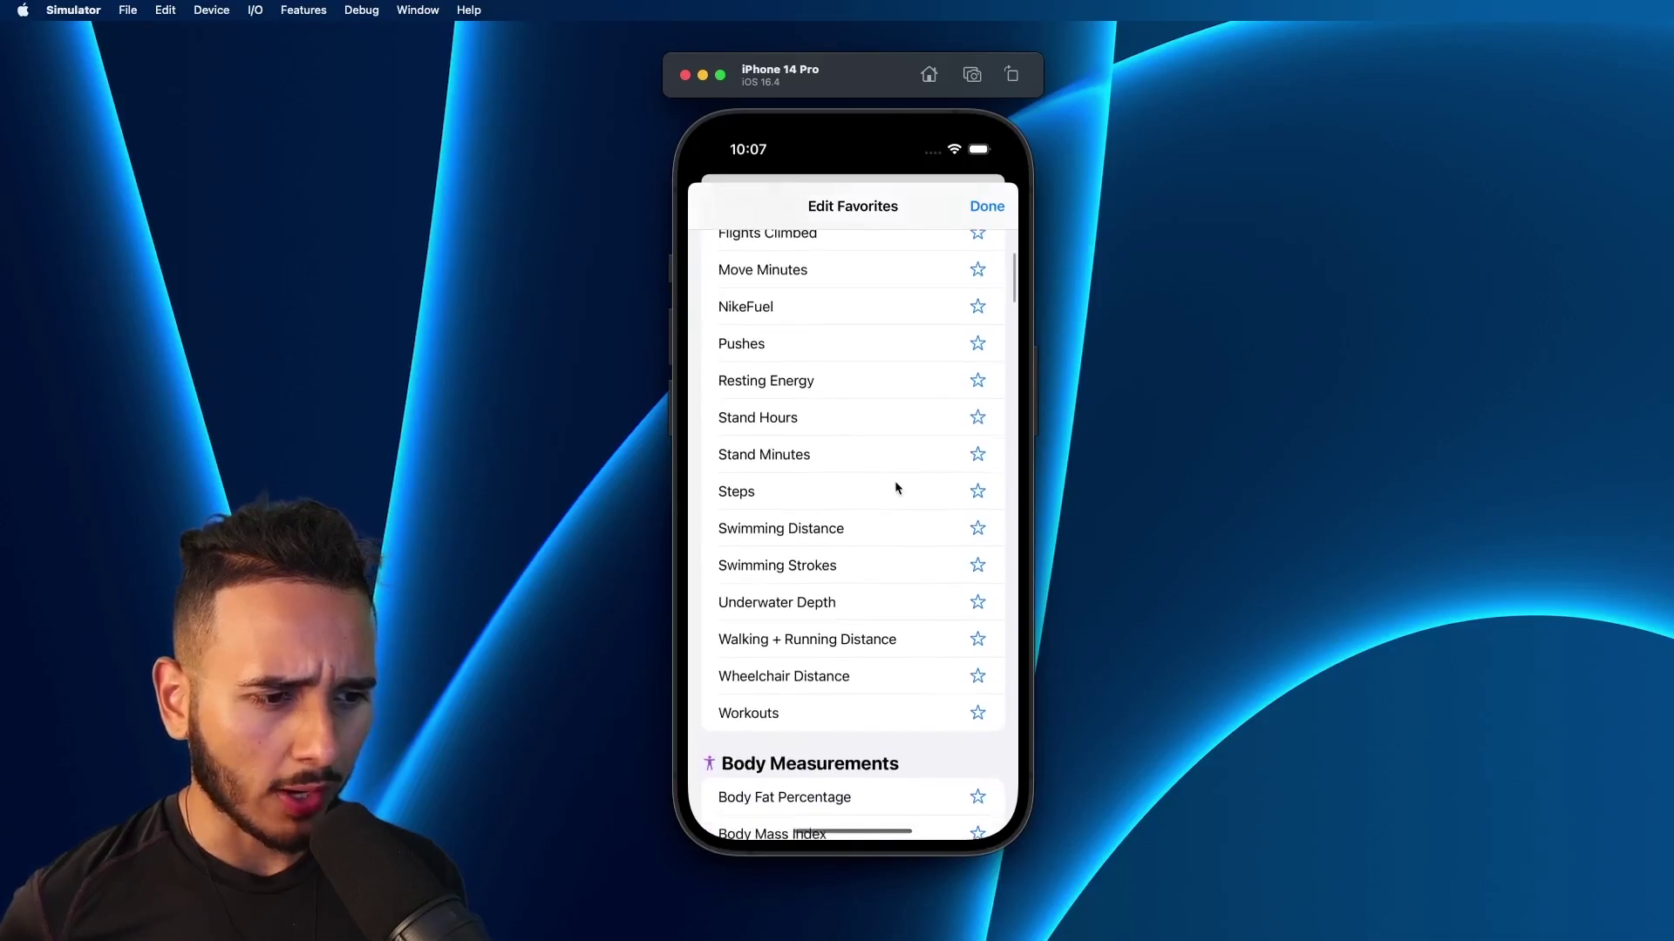
click(978, 490)
click(979, 713)
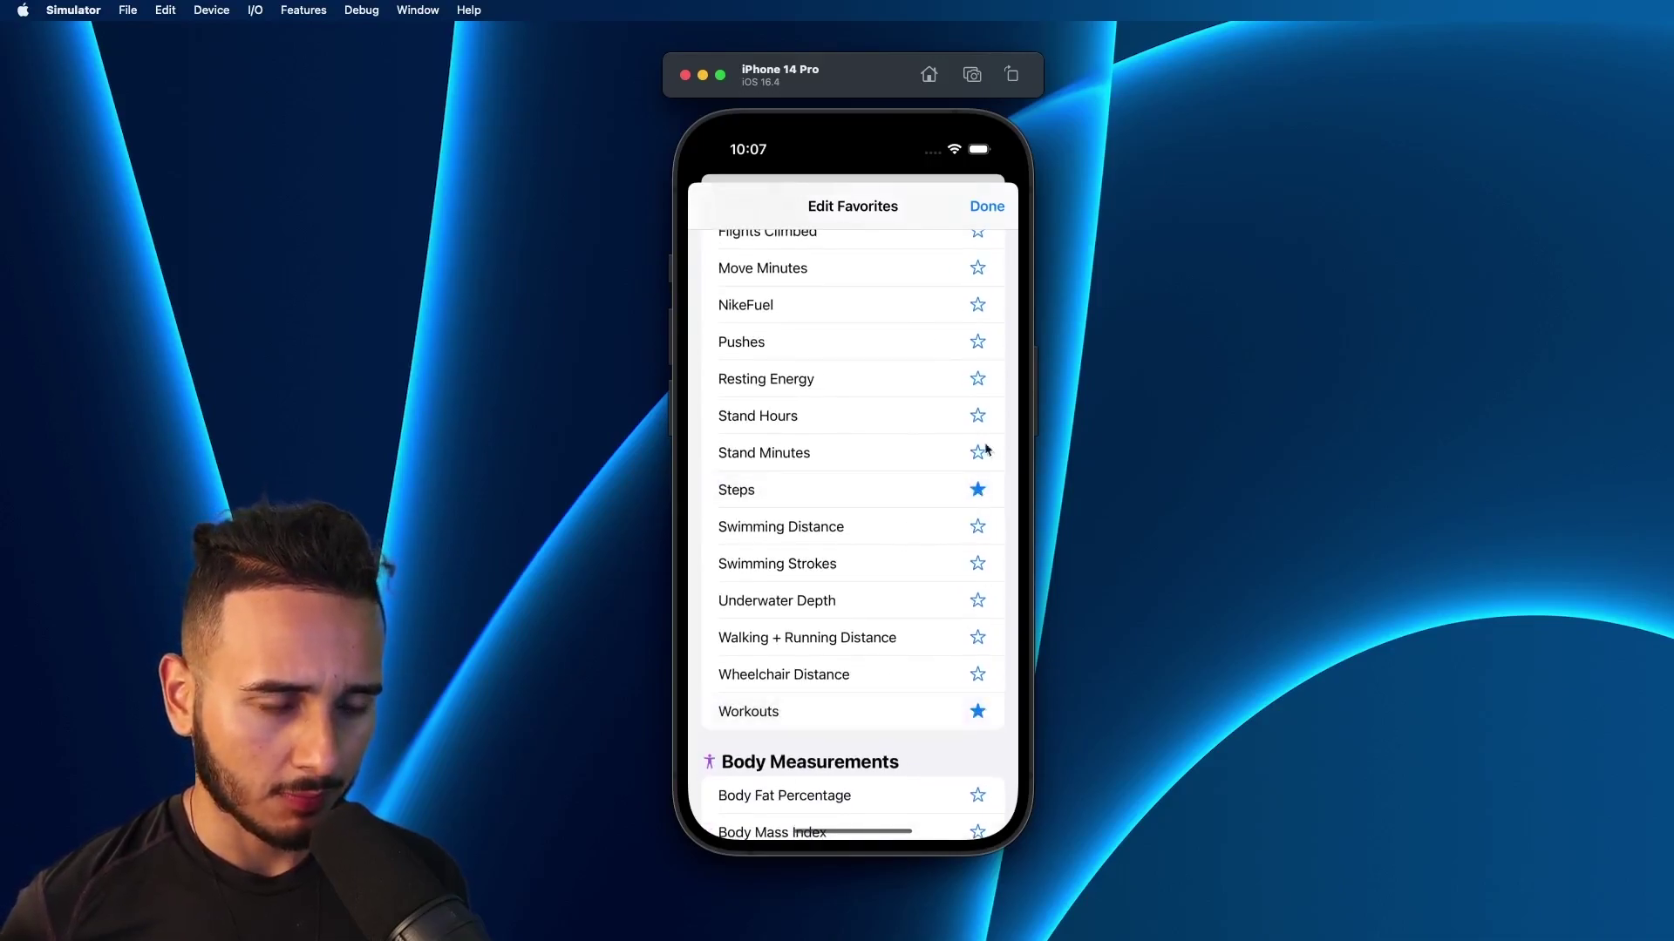
click(983, 210)
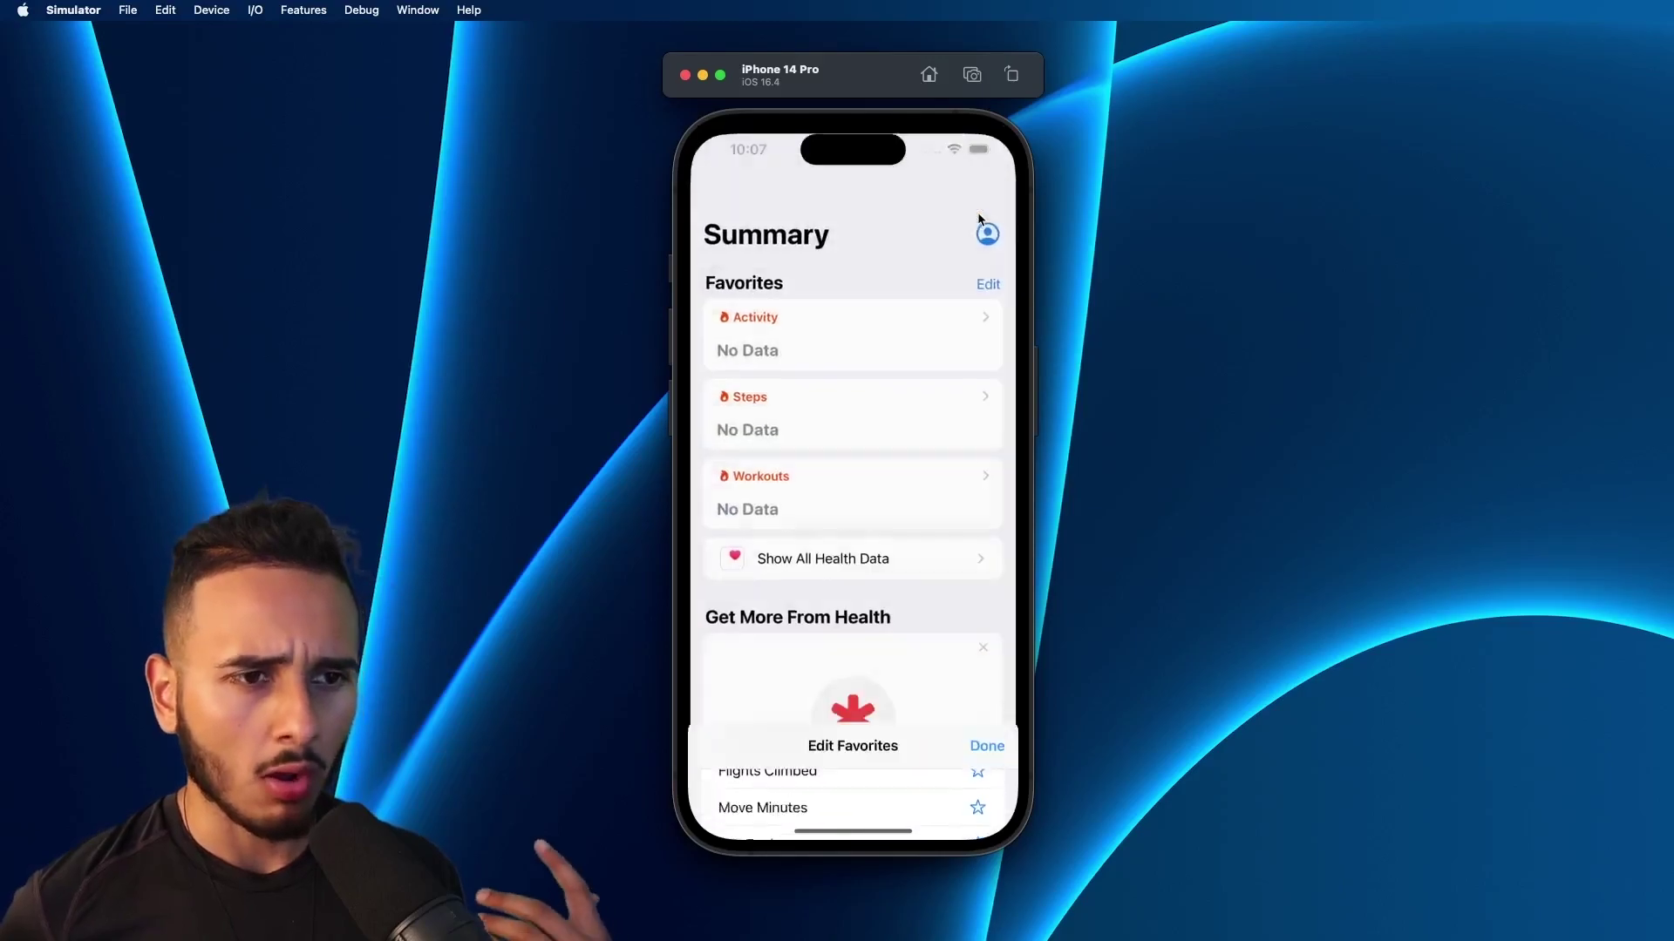
Step: From Workouts, start a manual entry and choose Traditional Strength Training as activity
click(854, 482)
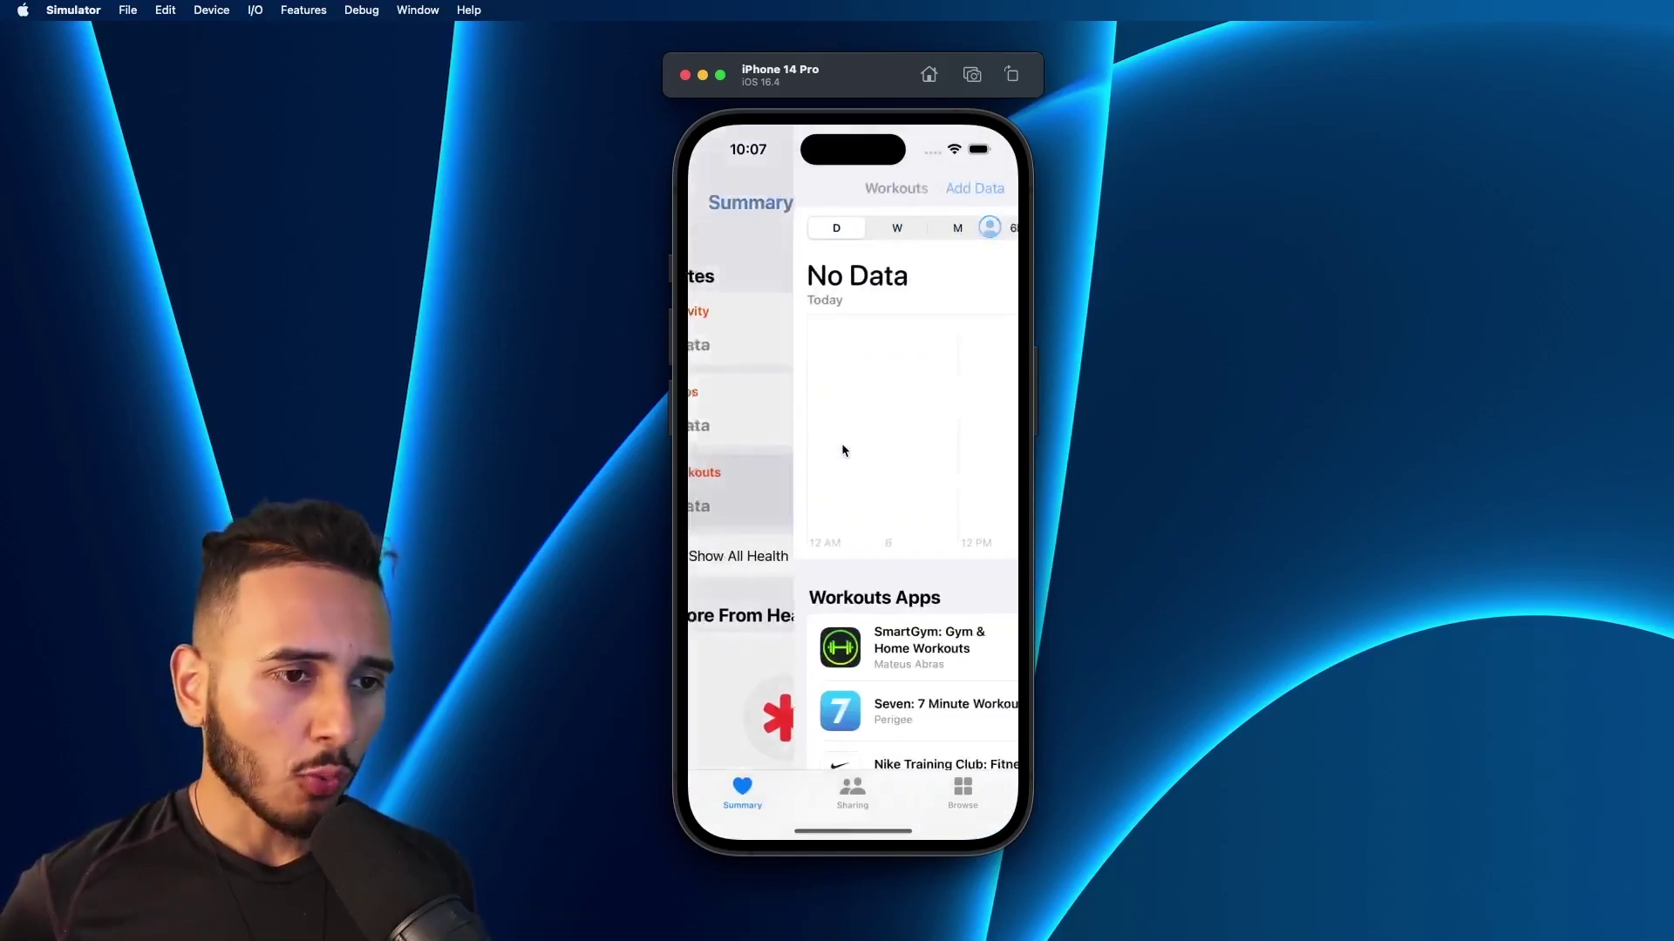
click(970, 188)
click(929, 284)
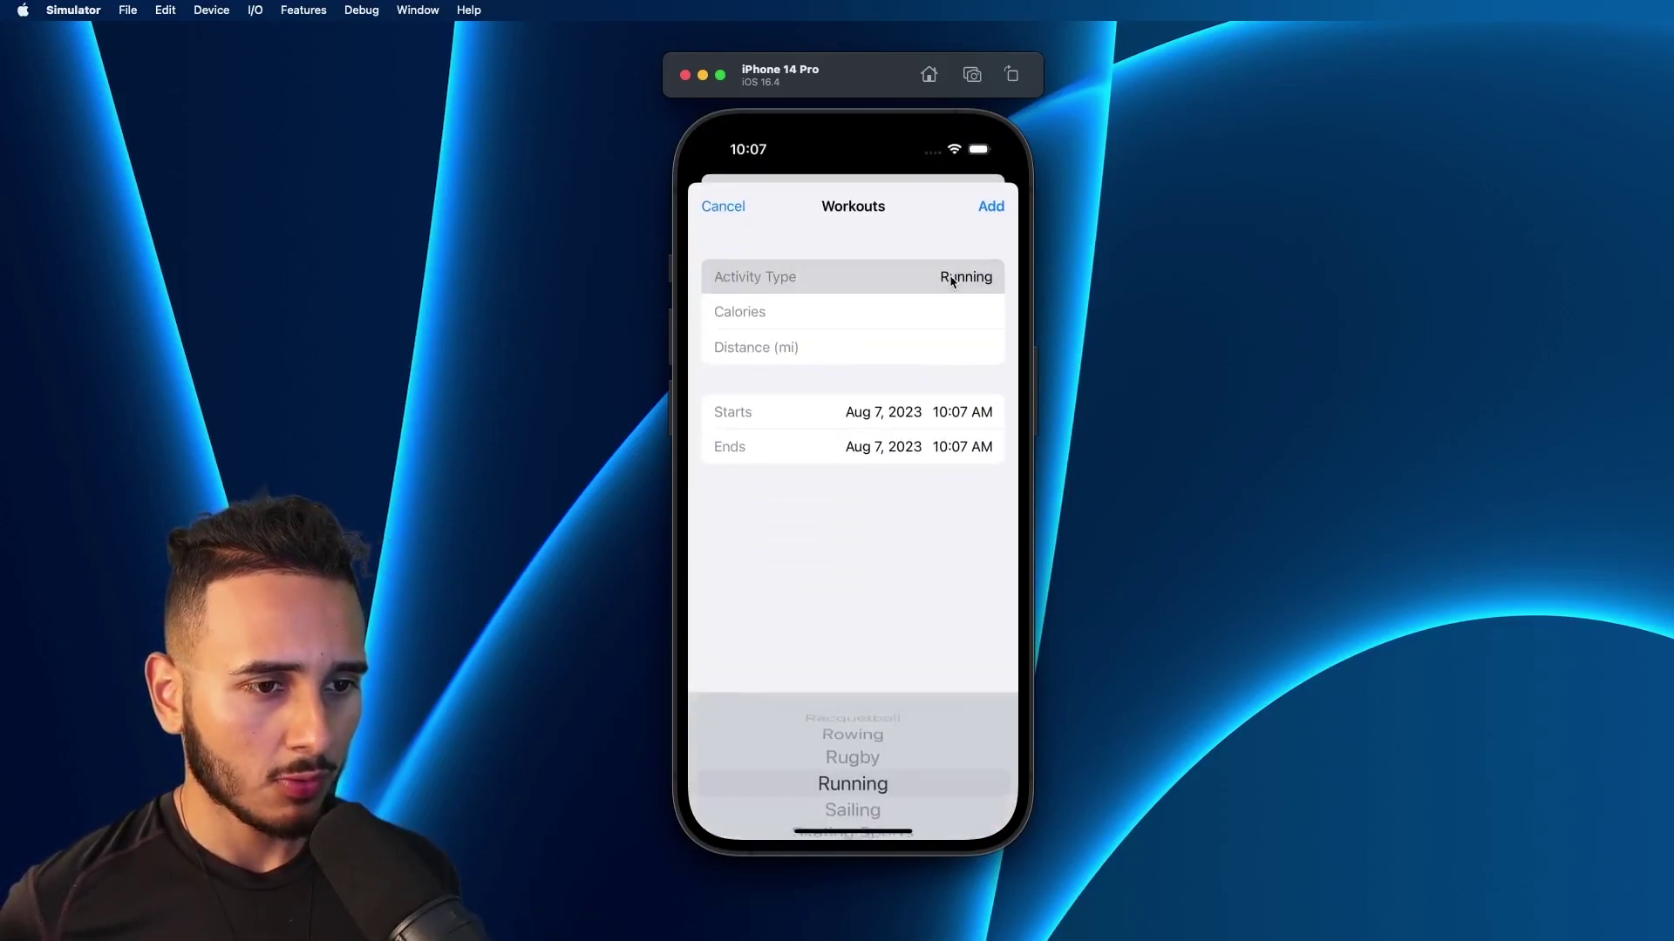
drag(784, 732, 867, 590)
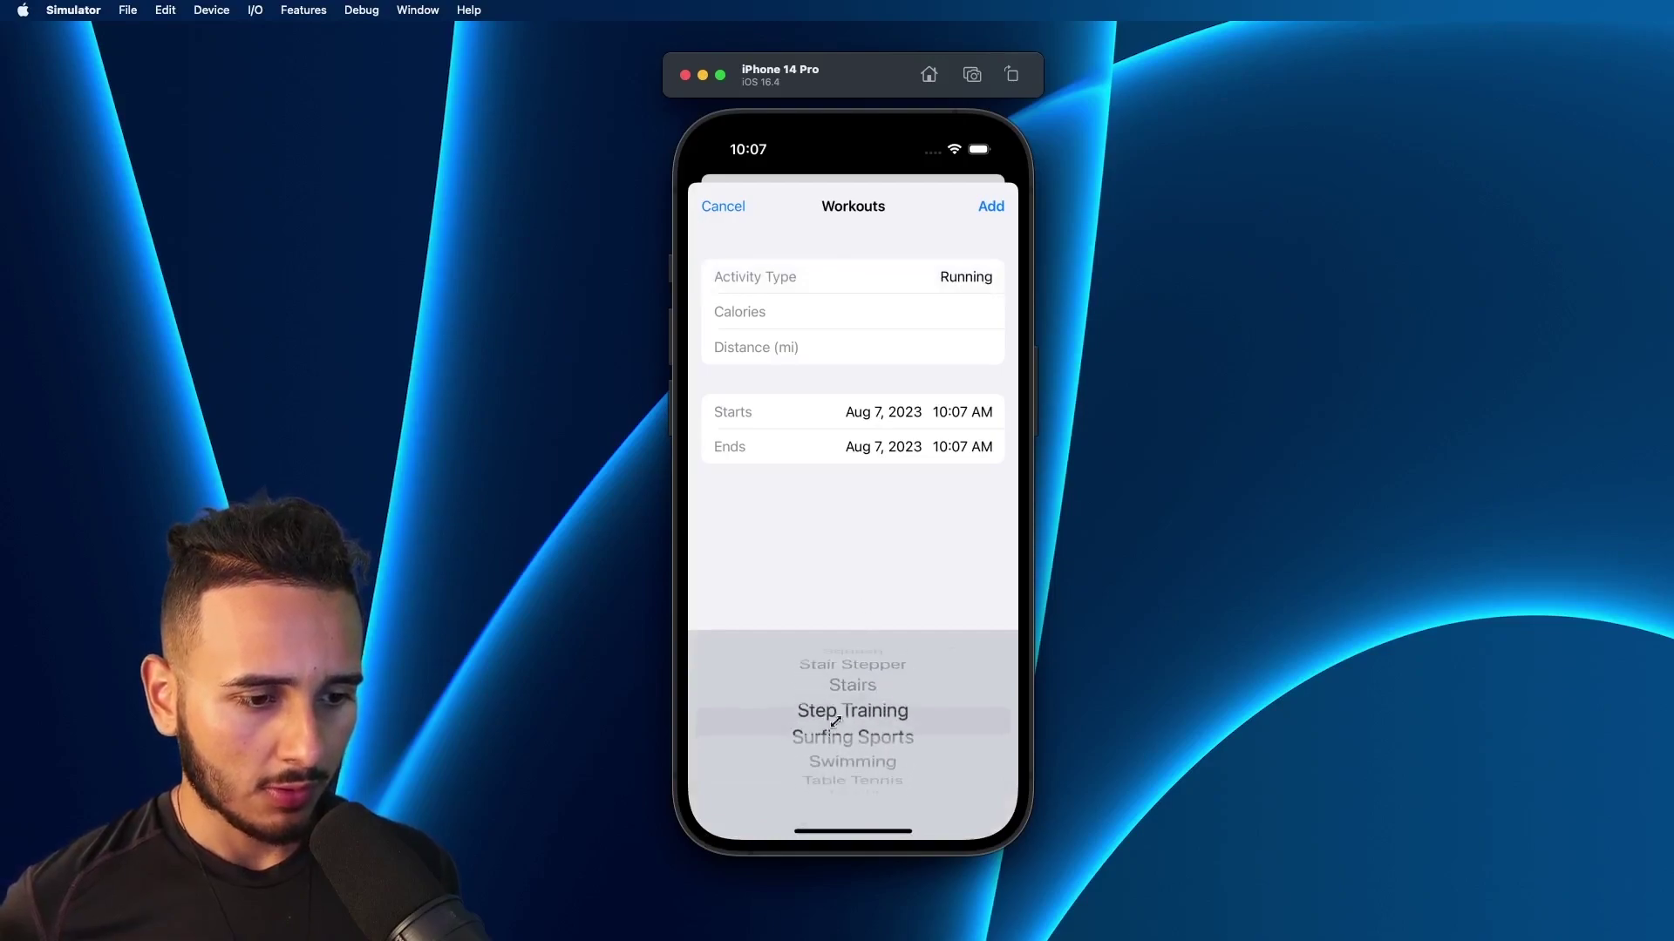
drag(845, 690, 858, 622)
drag(856, 739, 860, 686)
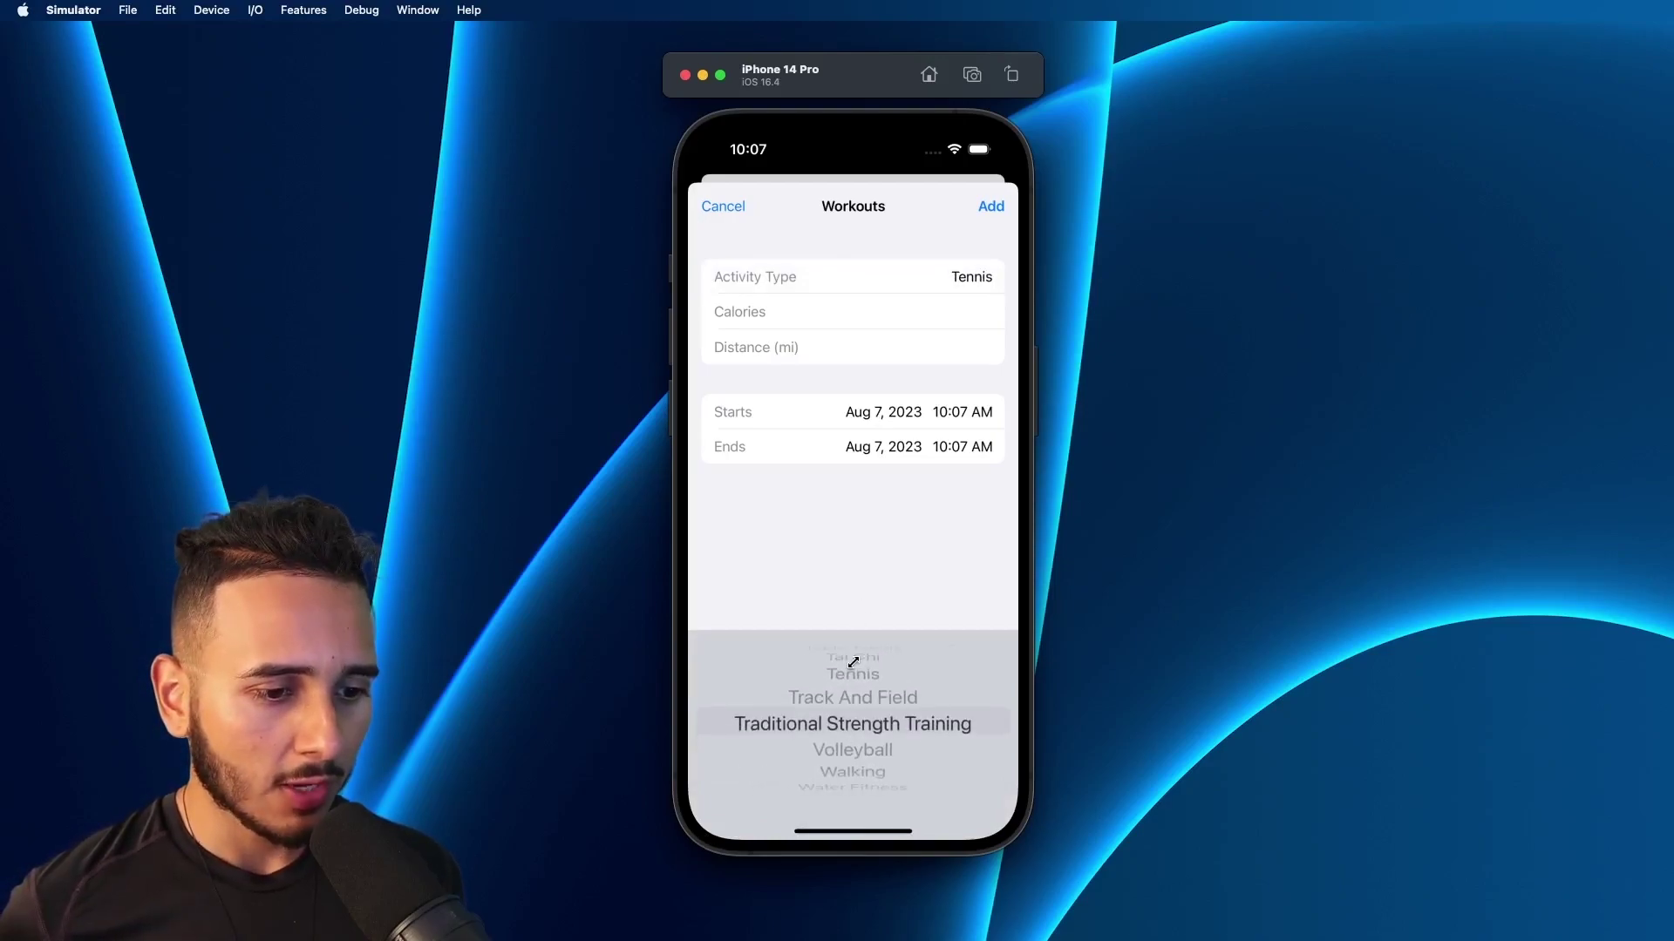
click(927, 354)
Step: Enter 456 calories, set 7:07 AM to 8:07 AM, and add the workout
click(930, 313)
text(456)
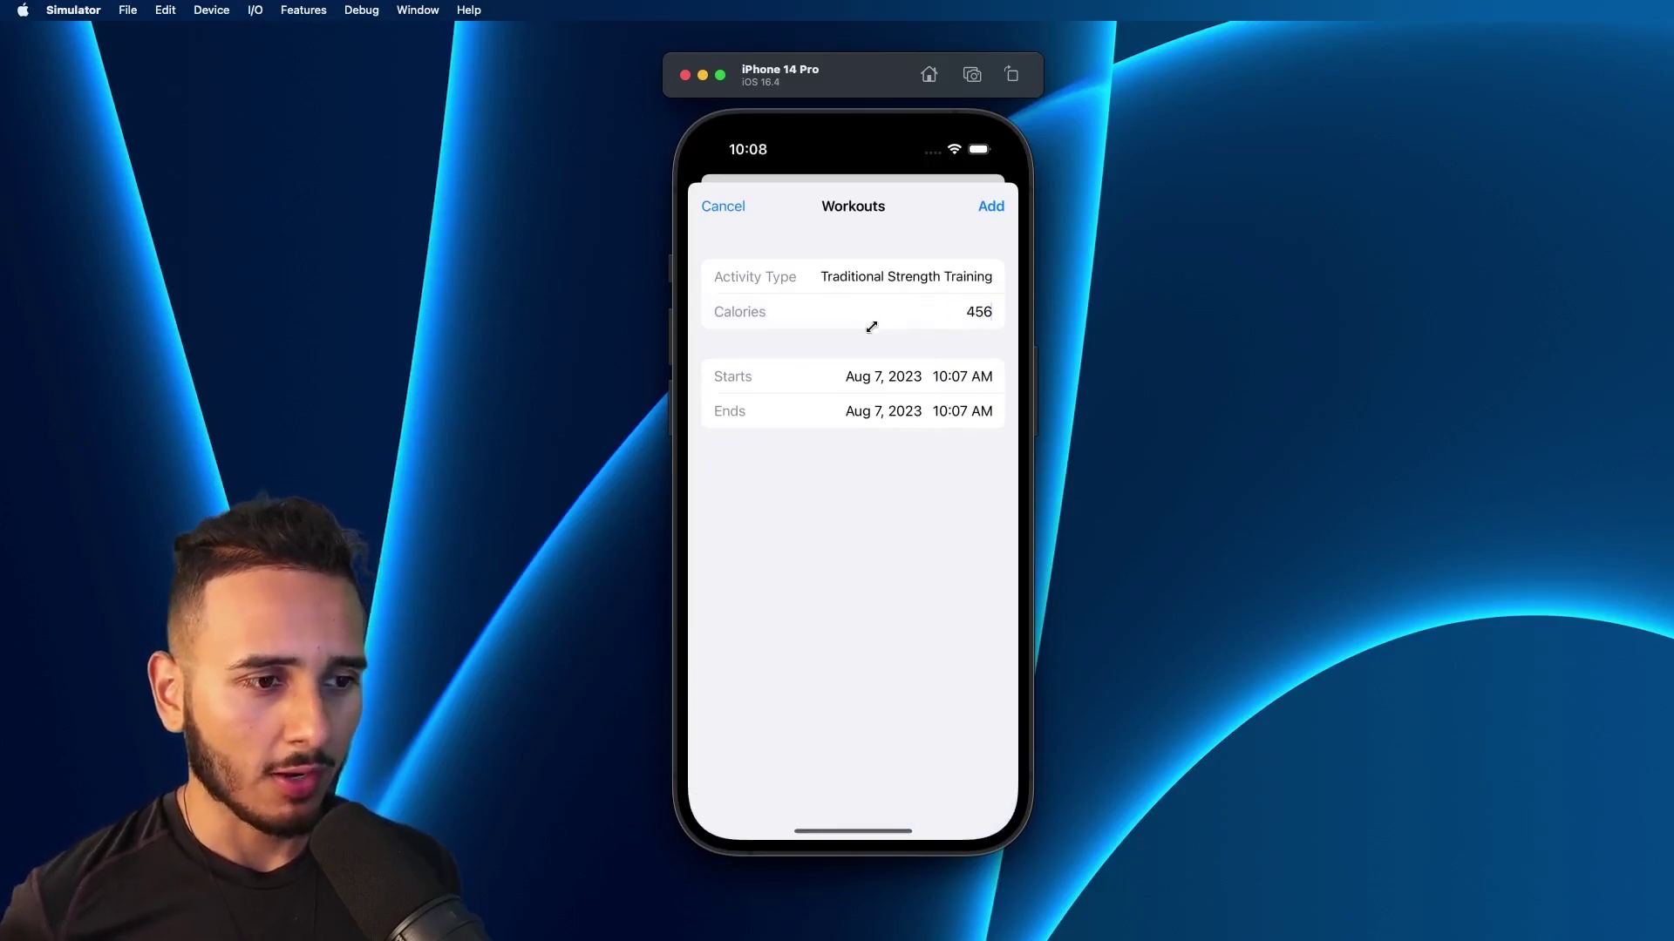
click(927, 376)
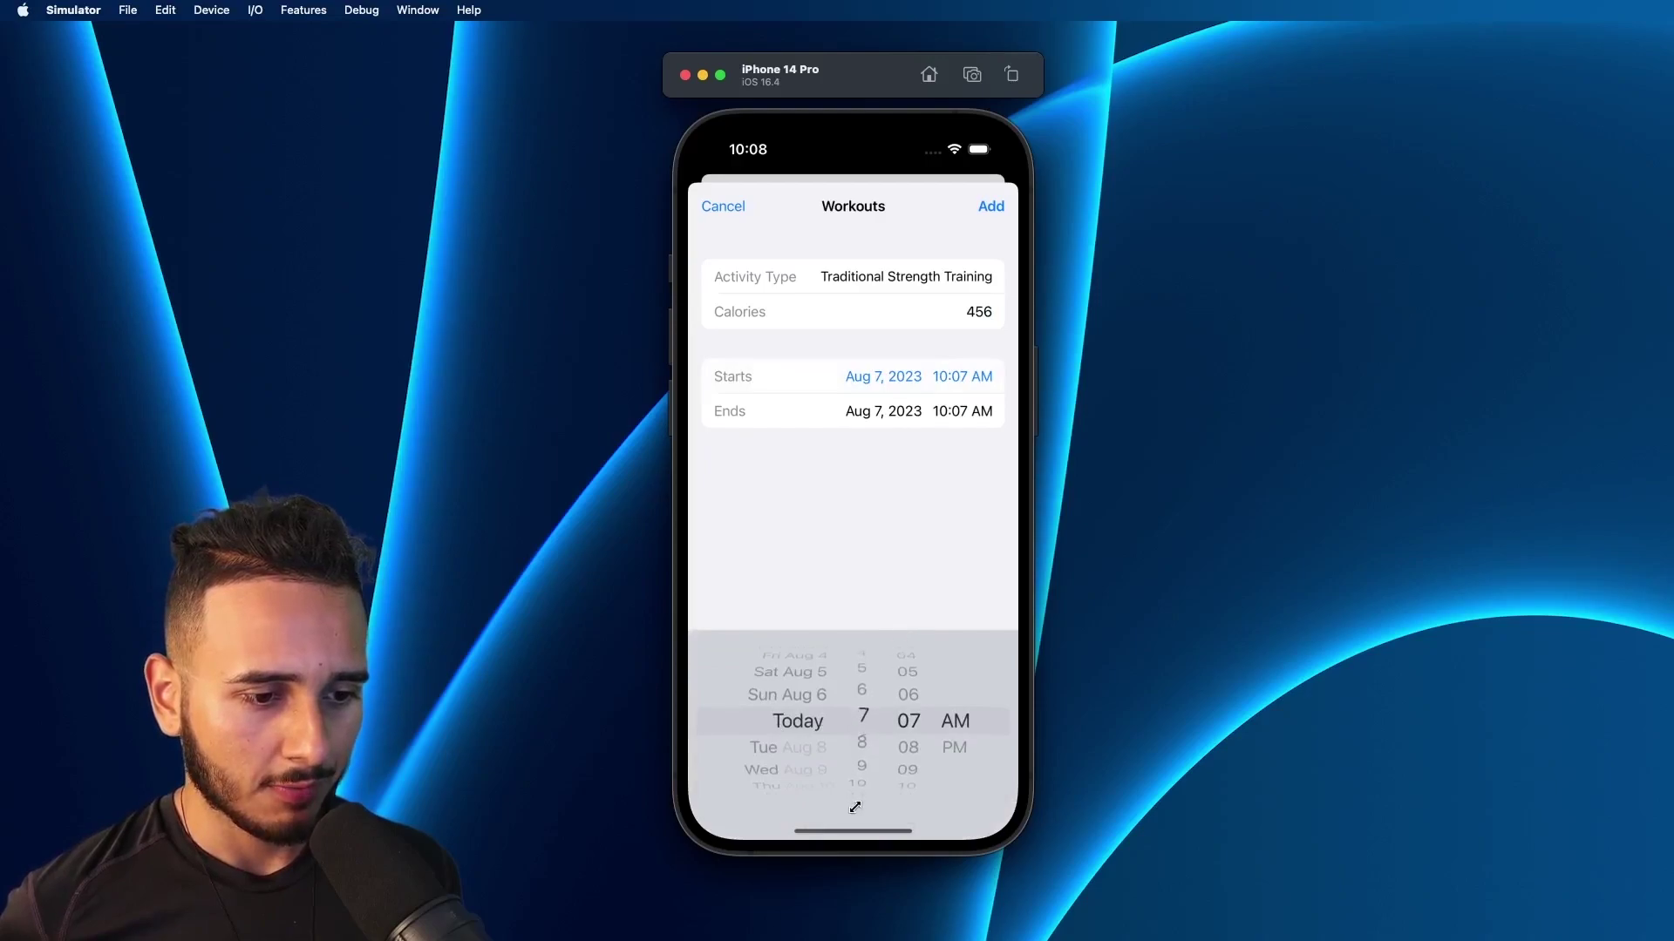
click(942, 414)
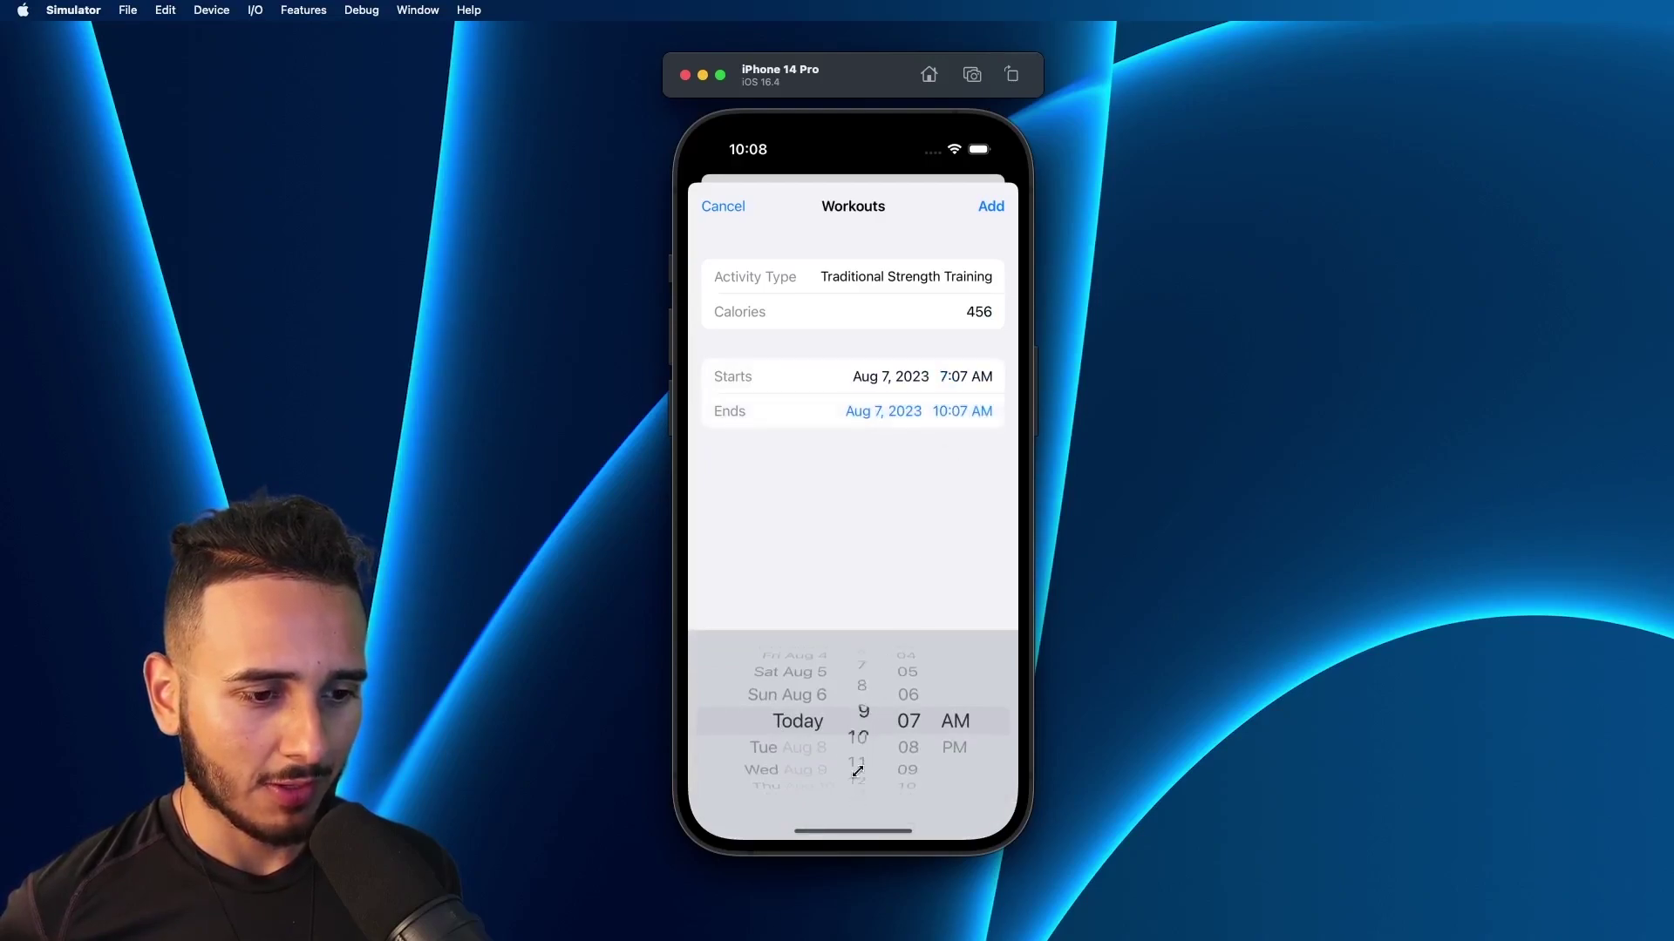
click(988, 205)
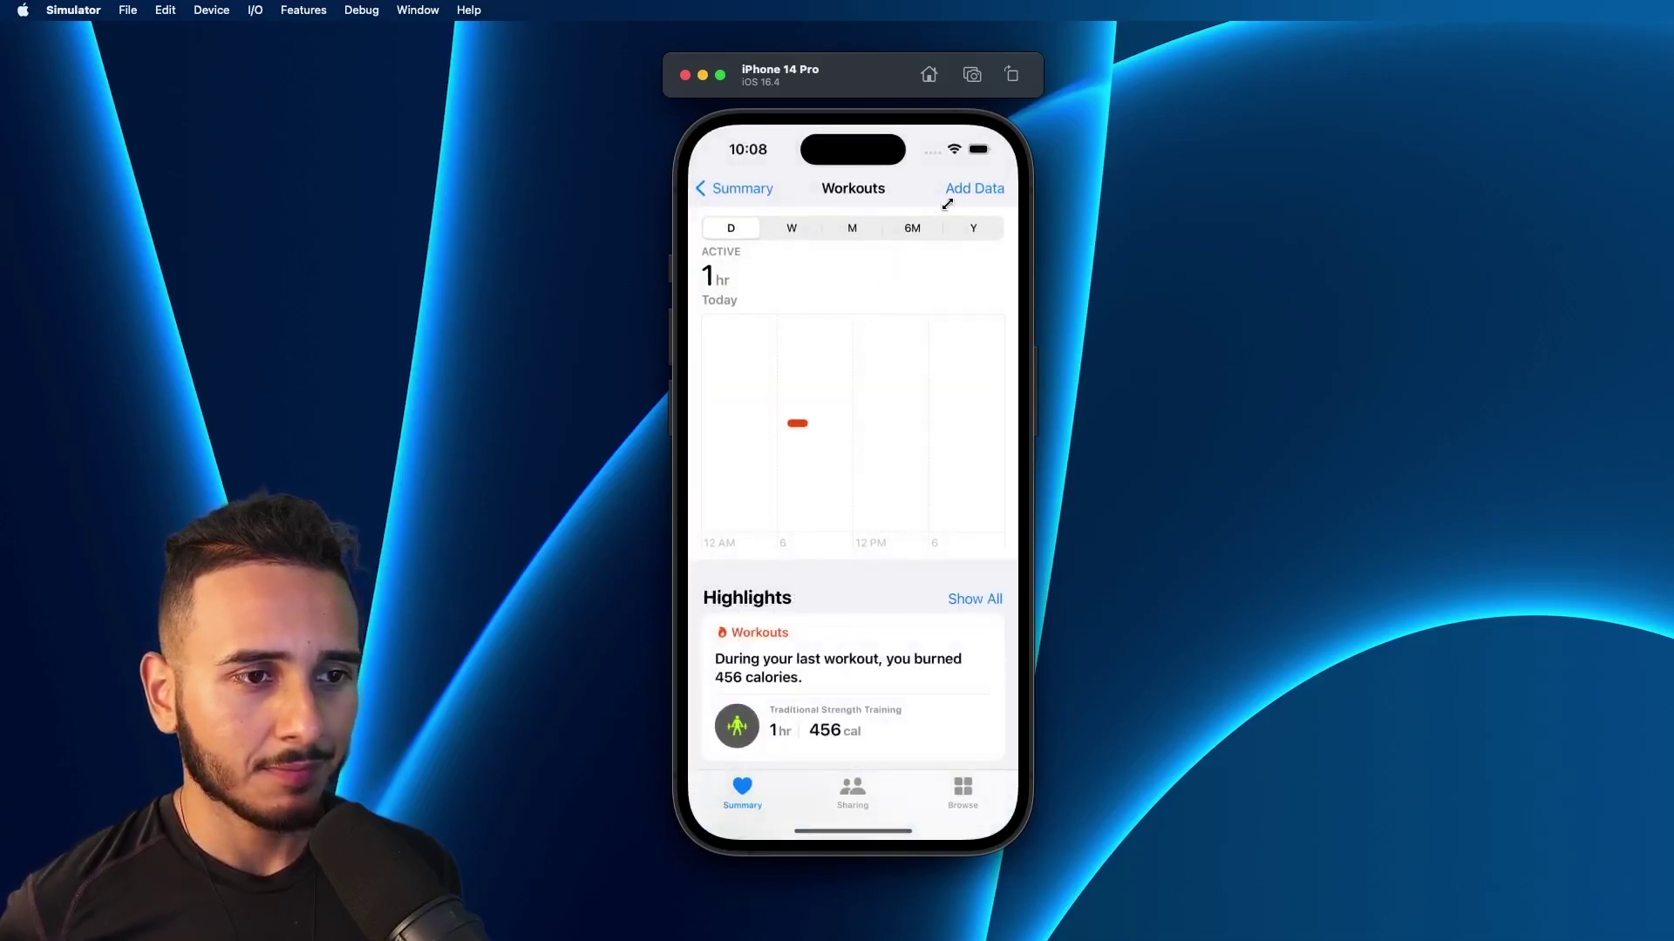
Step: Start another workout dated Sun Aug 6 with the start time two hours earlier
click(977, 190)
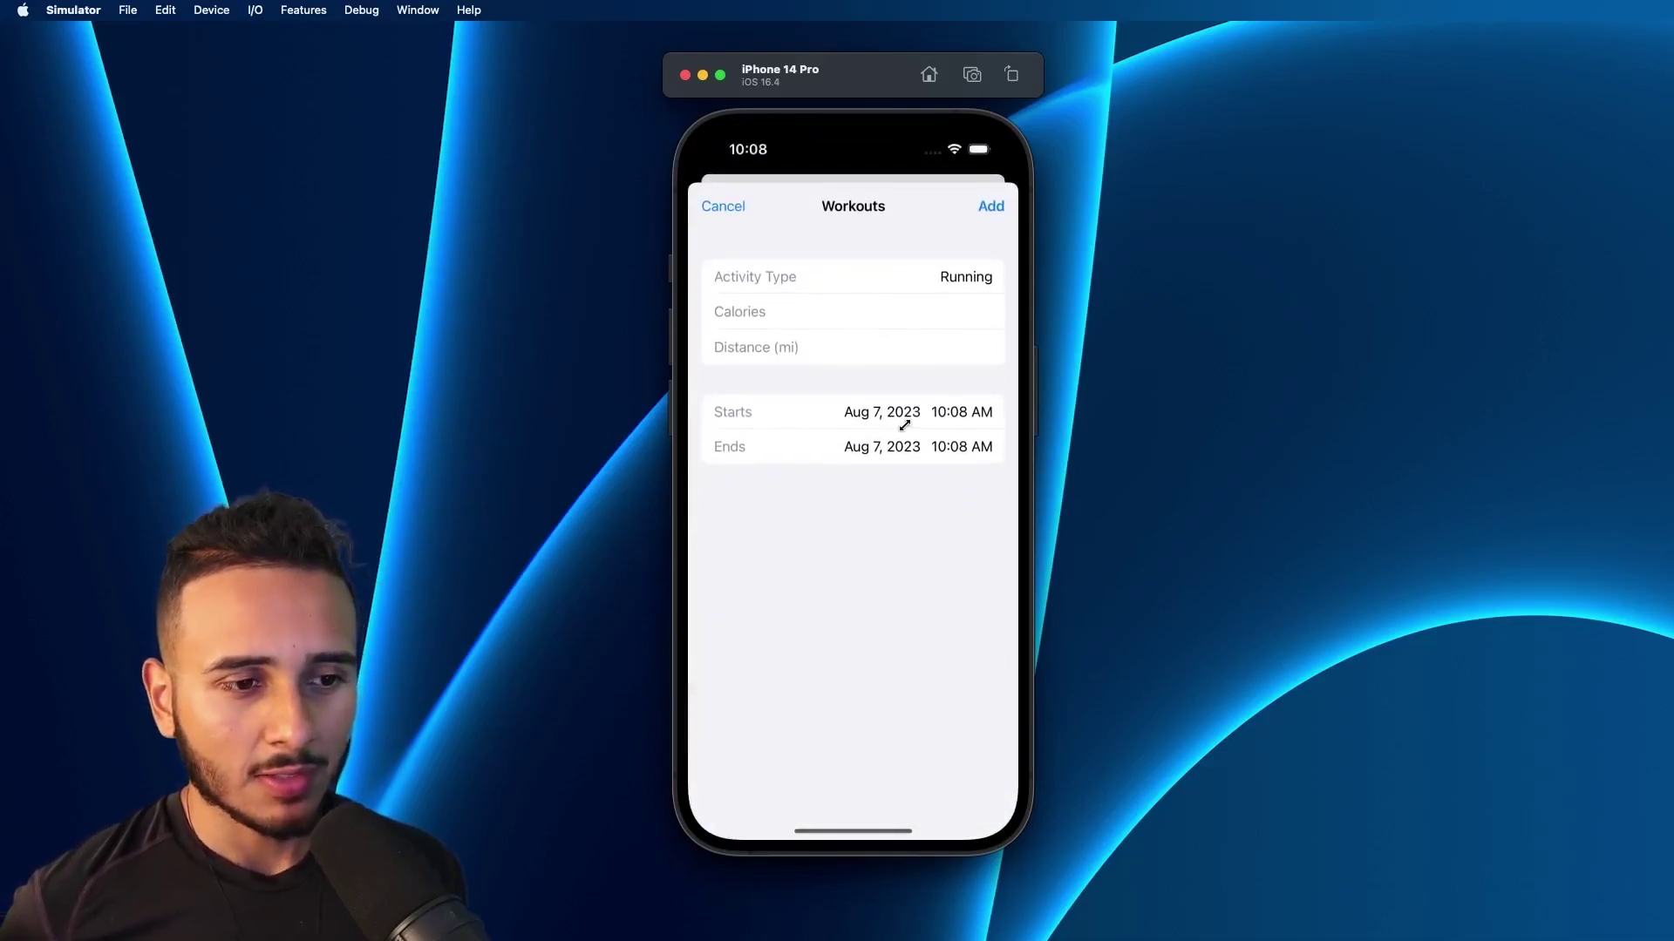
click(877, 416)
drag(807, 747, 806, 772)
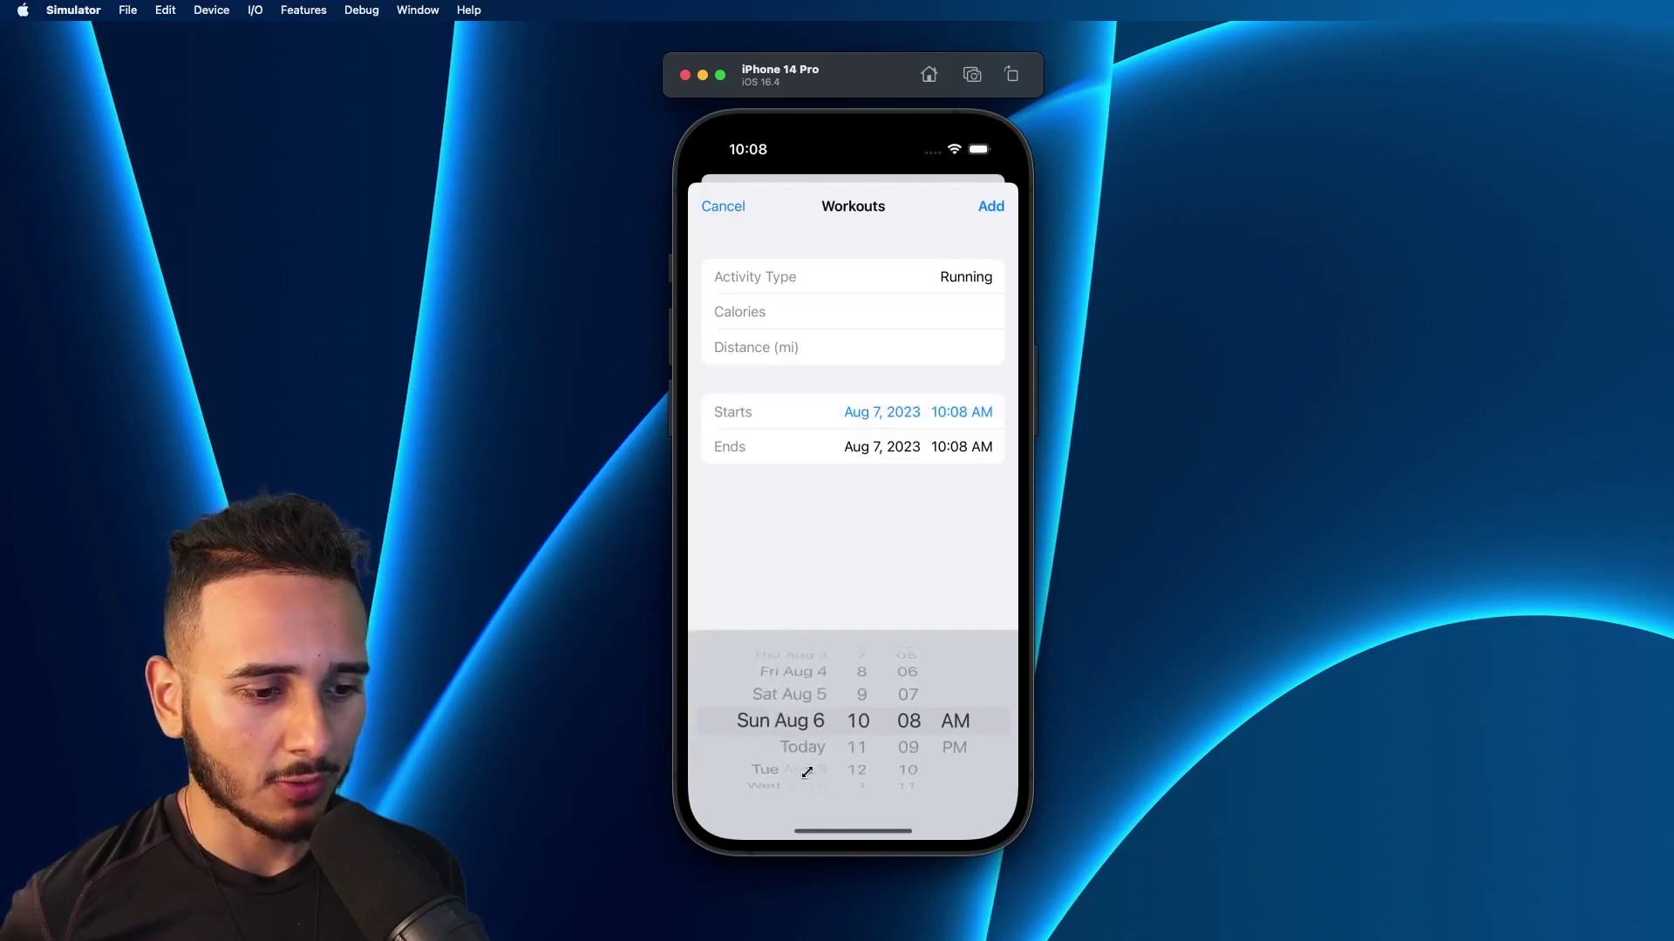
click(894, 451)
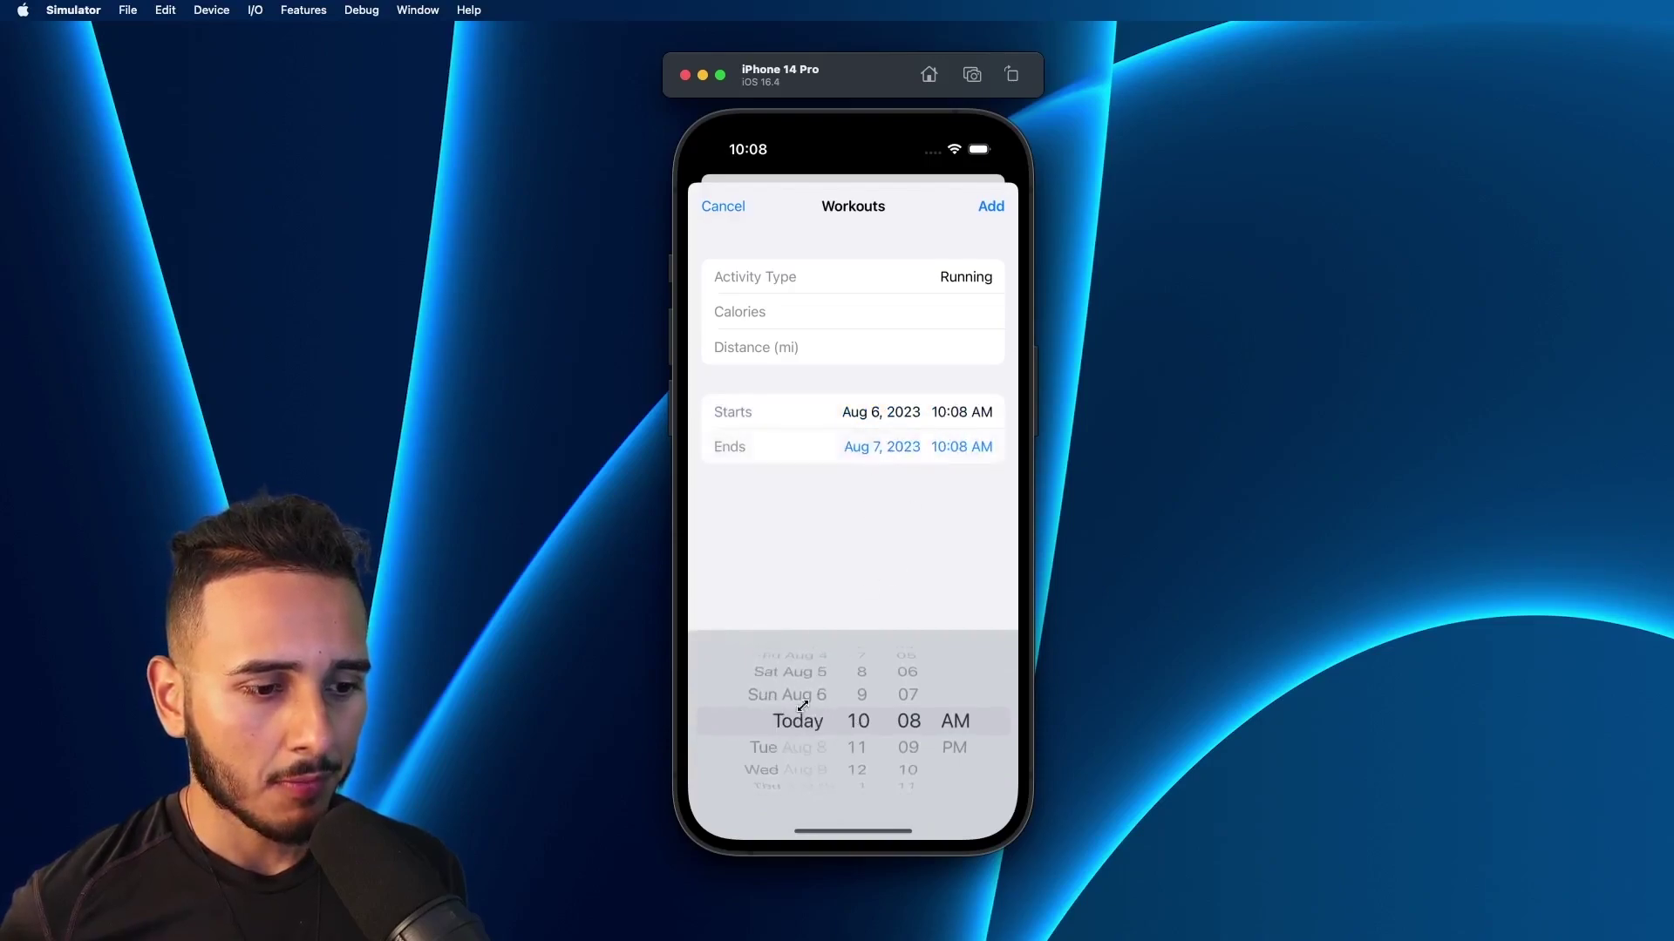
drag(802, 707, 804, 733)
click(959, 451)
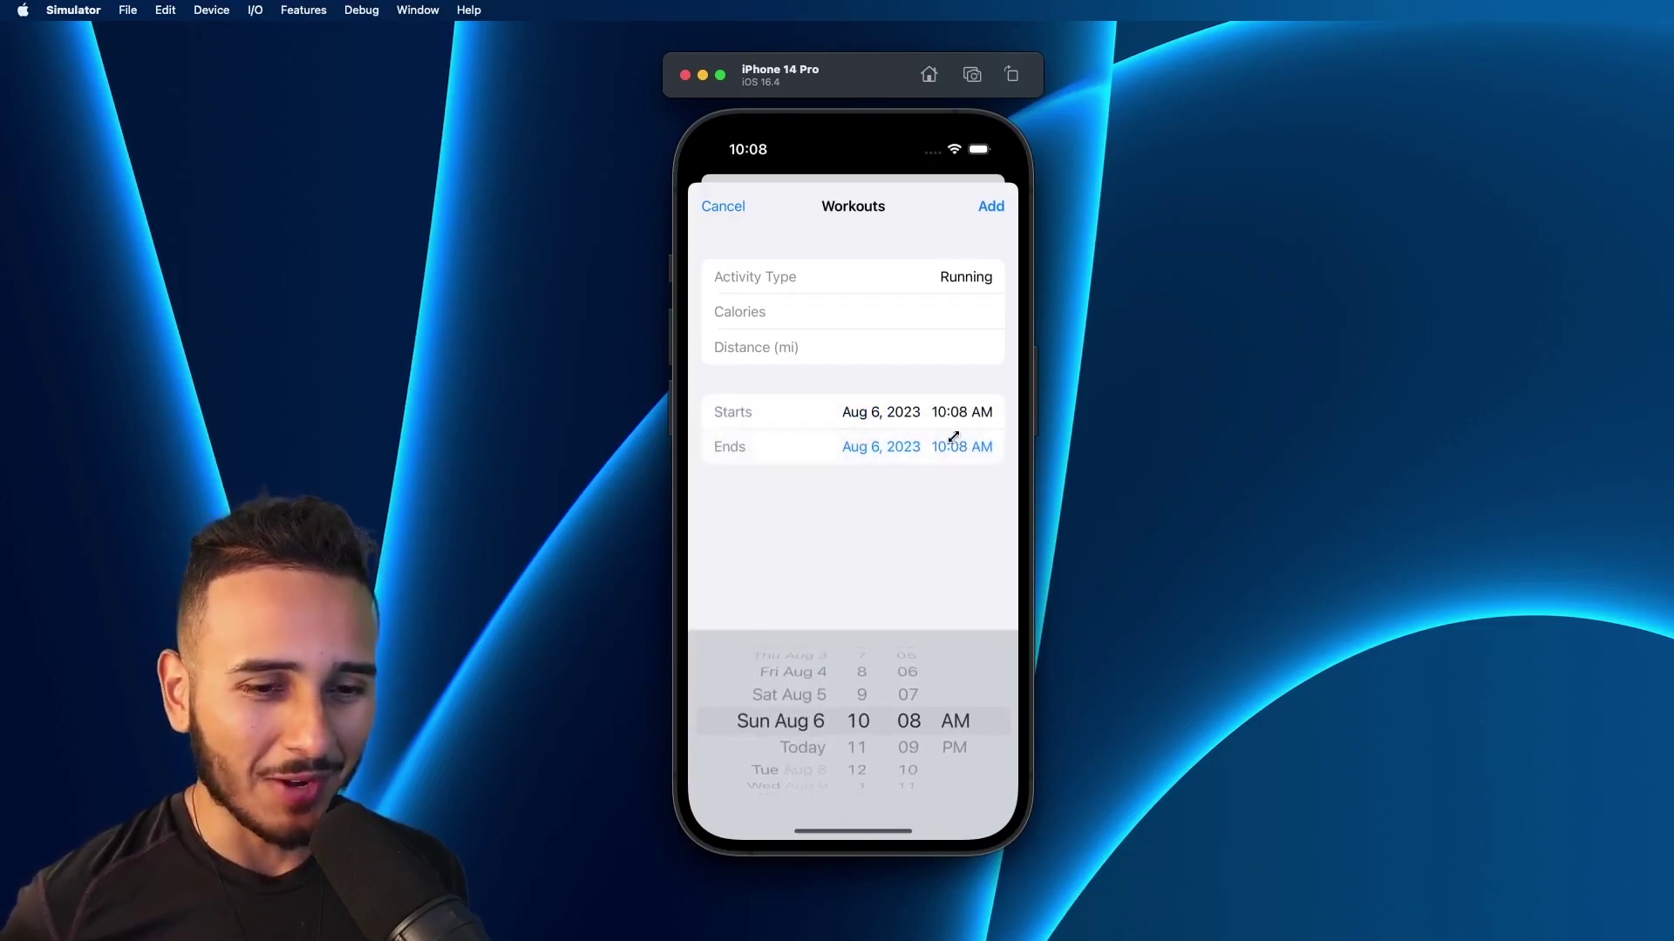
click(946, 412)
drag(855, 716, 855, 766)
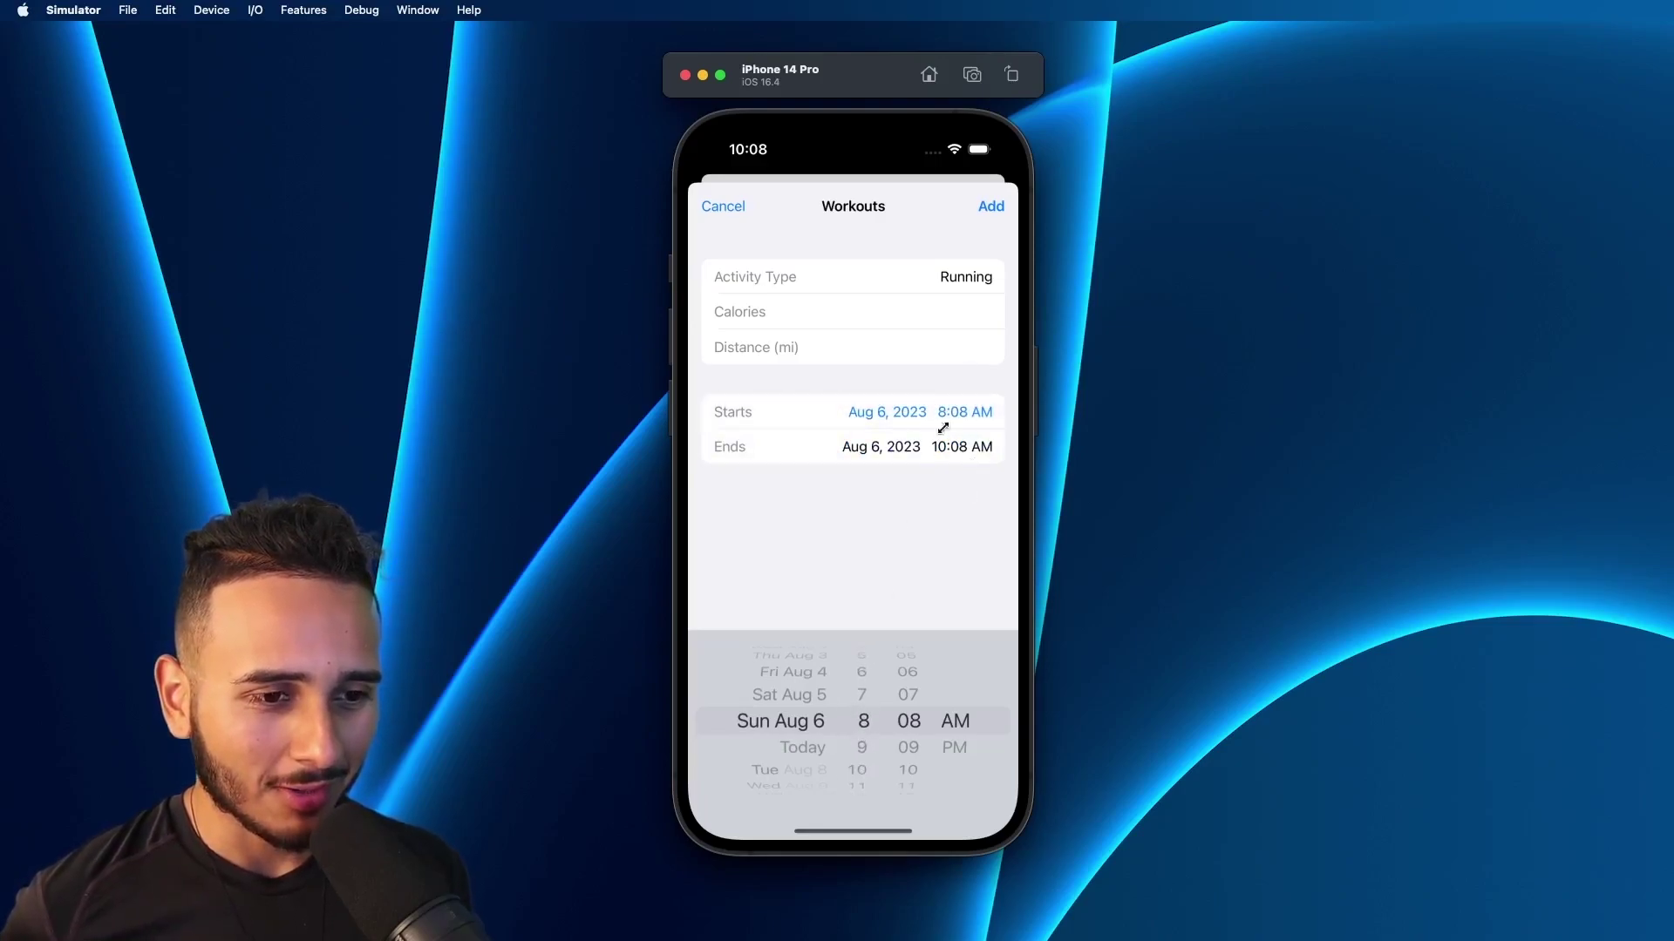
Step: Keep Running as the activity and enter 1,000 calories and 8 miles distance
click(945, 283)
click(929, 311)
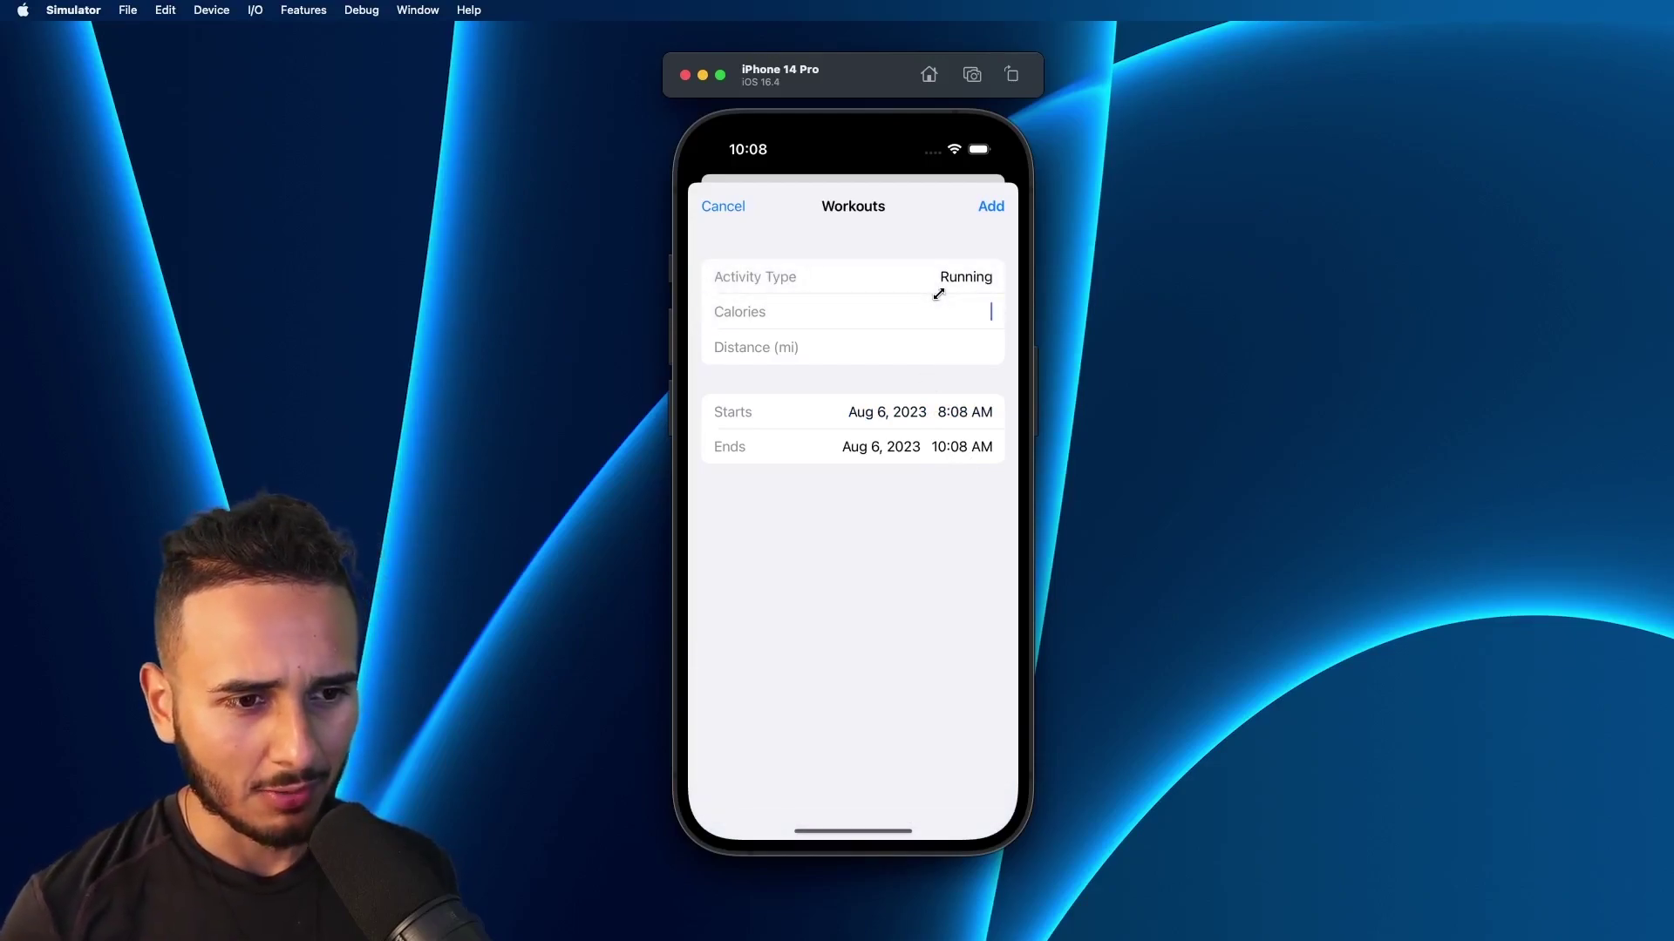
text(1000)
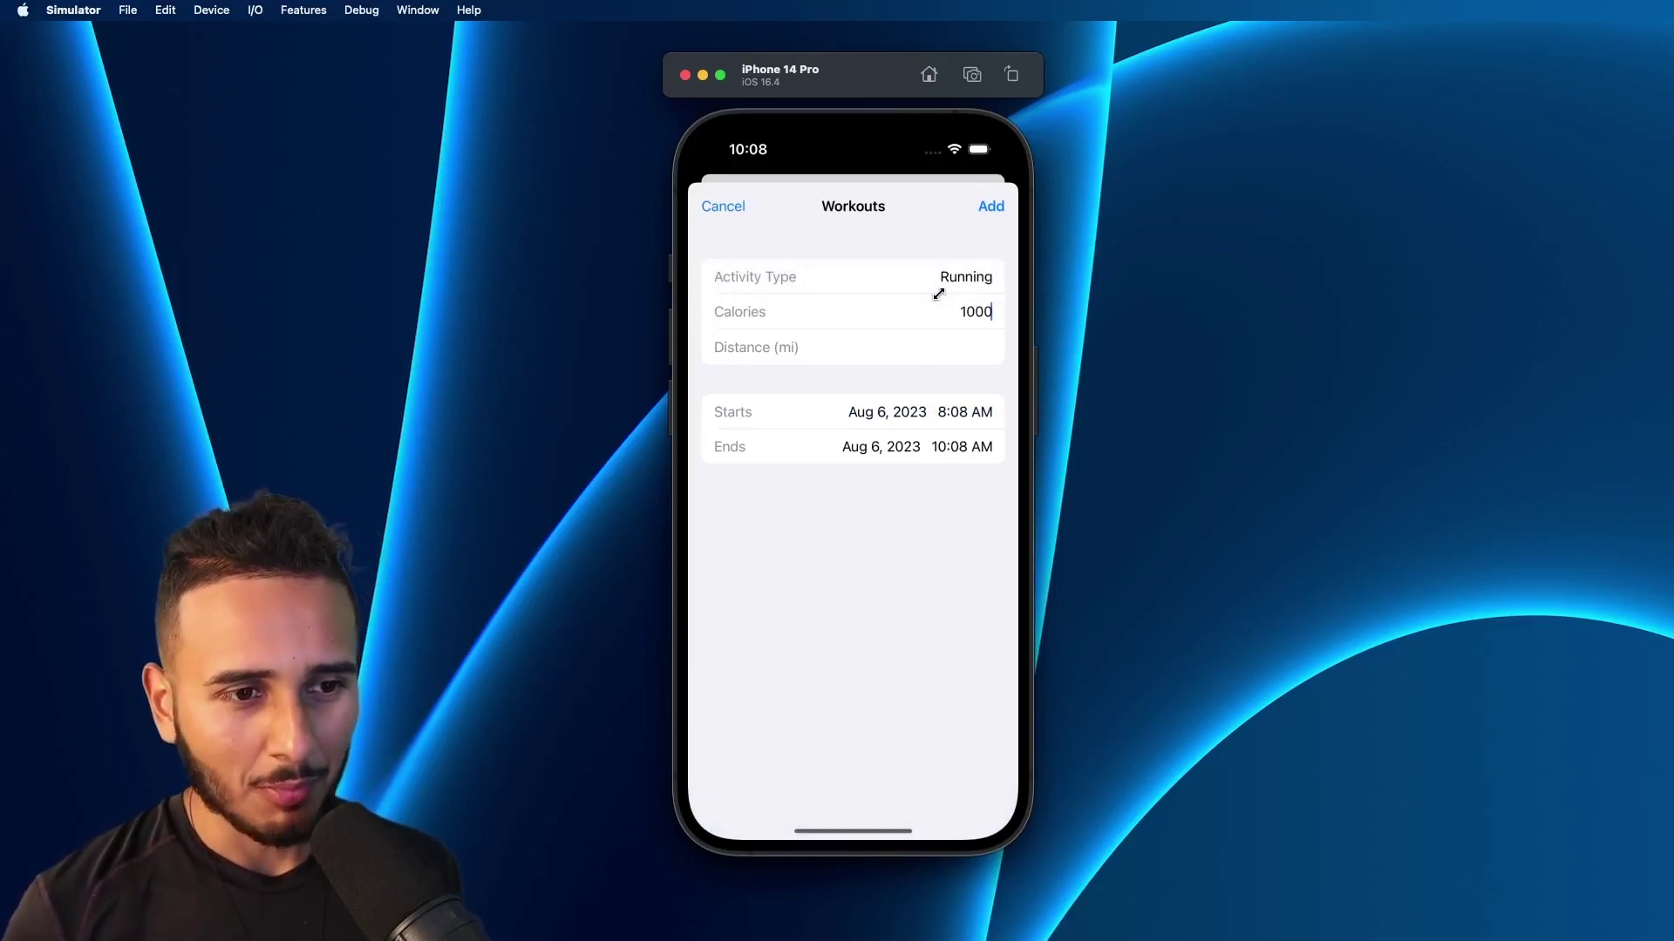
key(Tab)
click(972, 345)
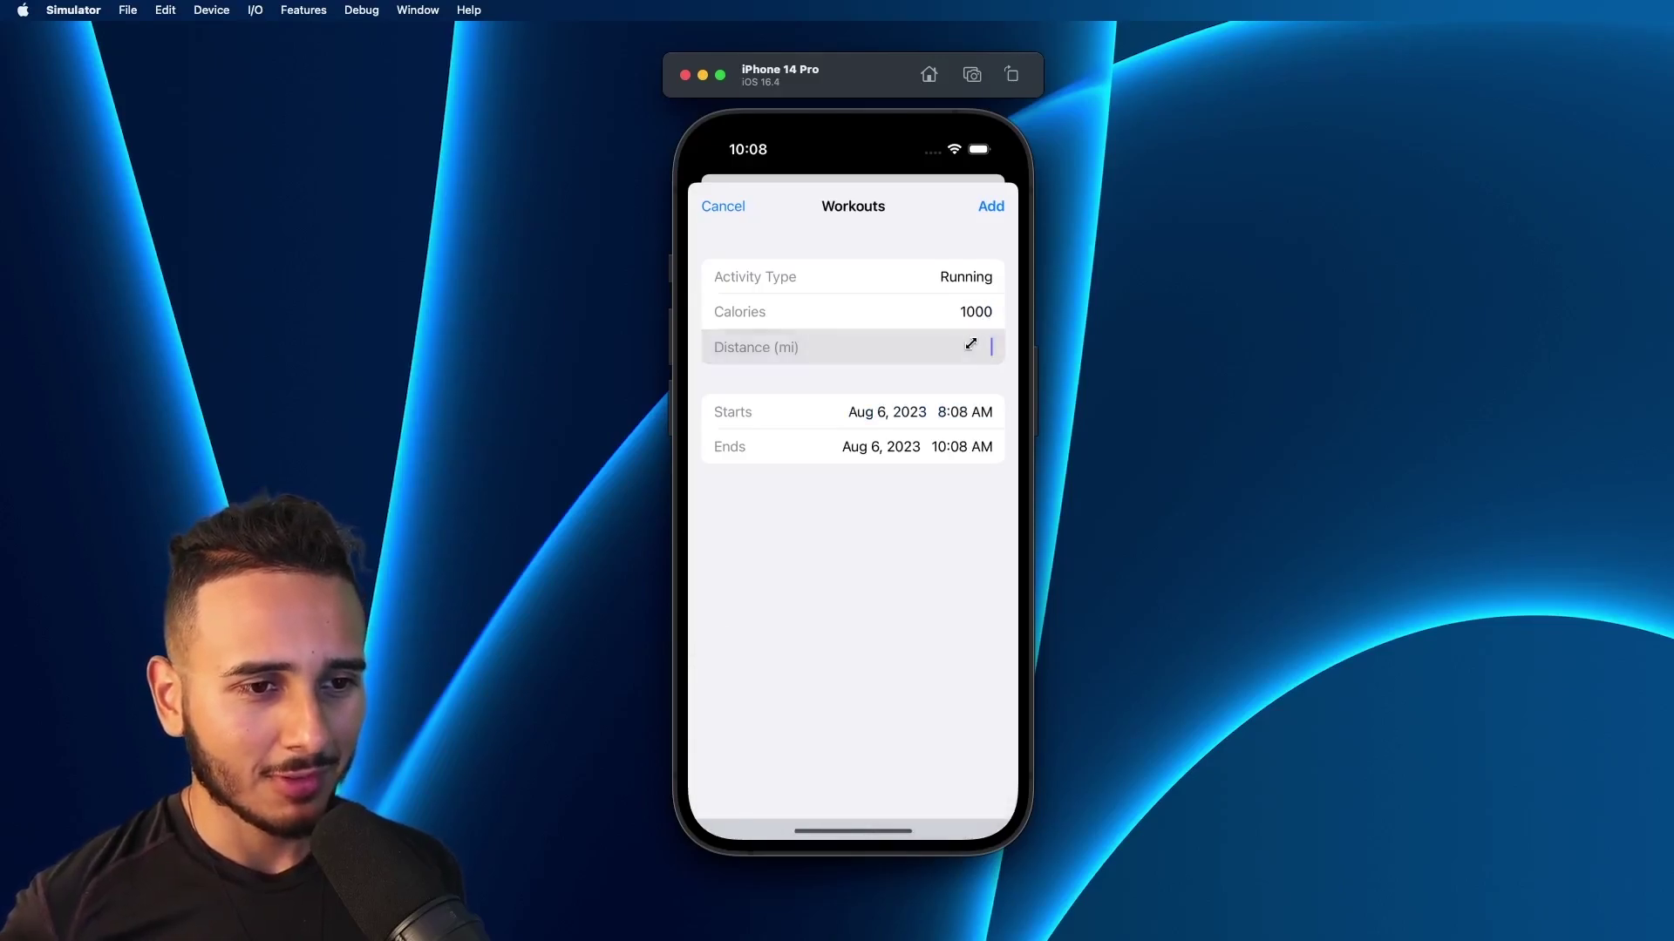
text(8)
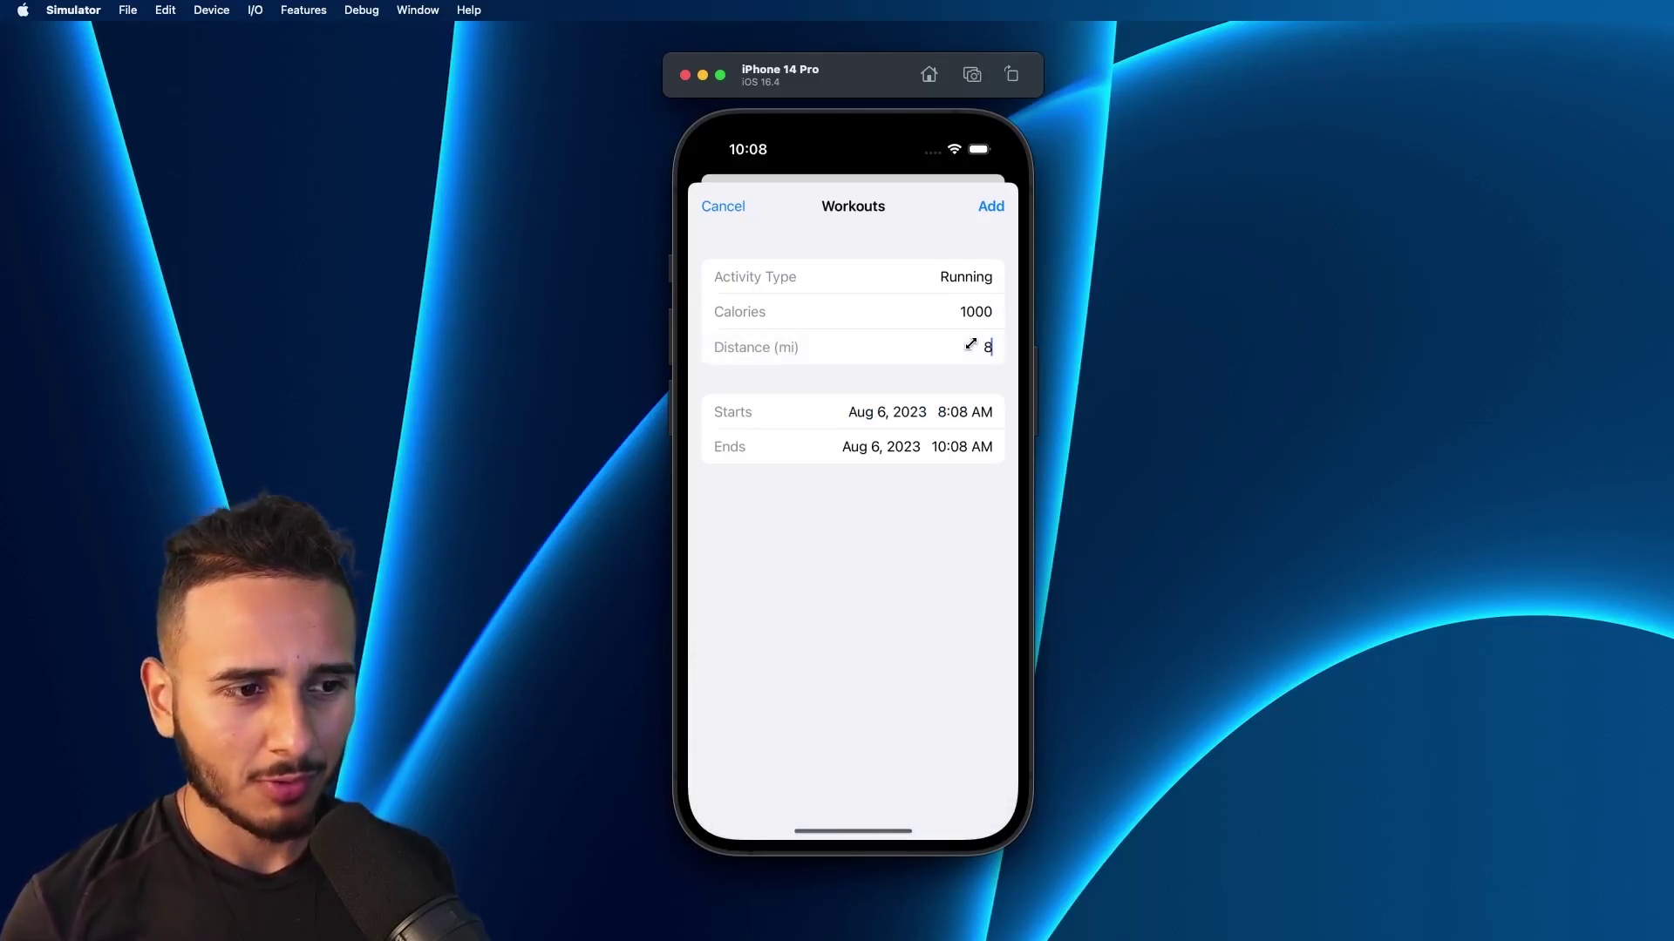
Step: Reset the entry form and re-enter 1,000 calories and 8 miles
click(993, 206)
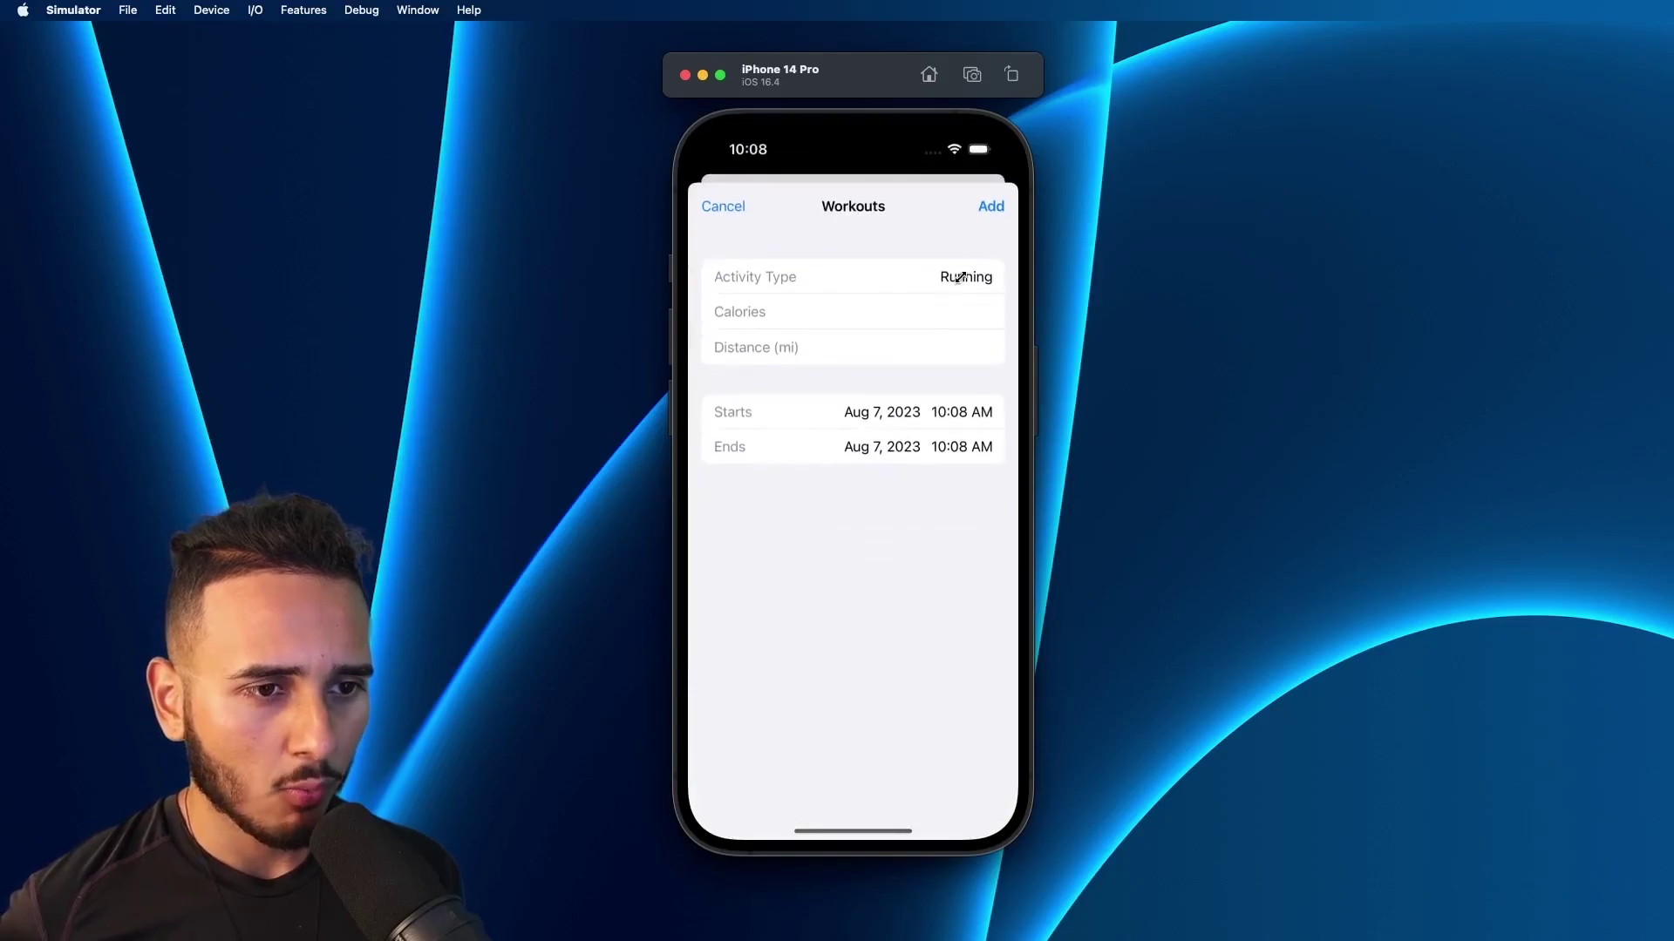
drag(902, 219, 930, 531)
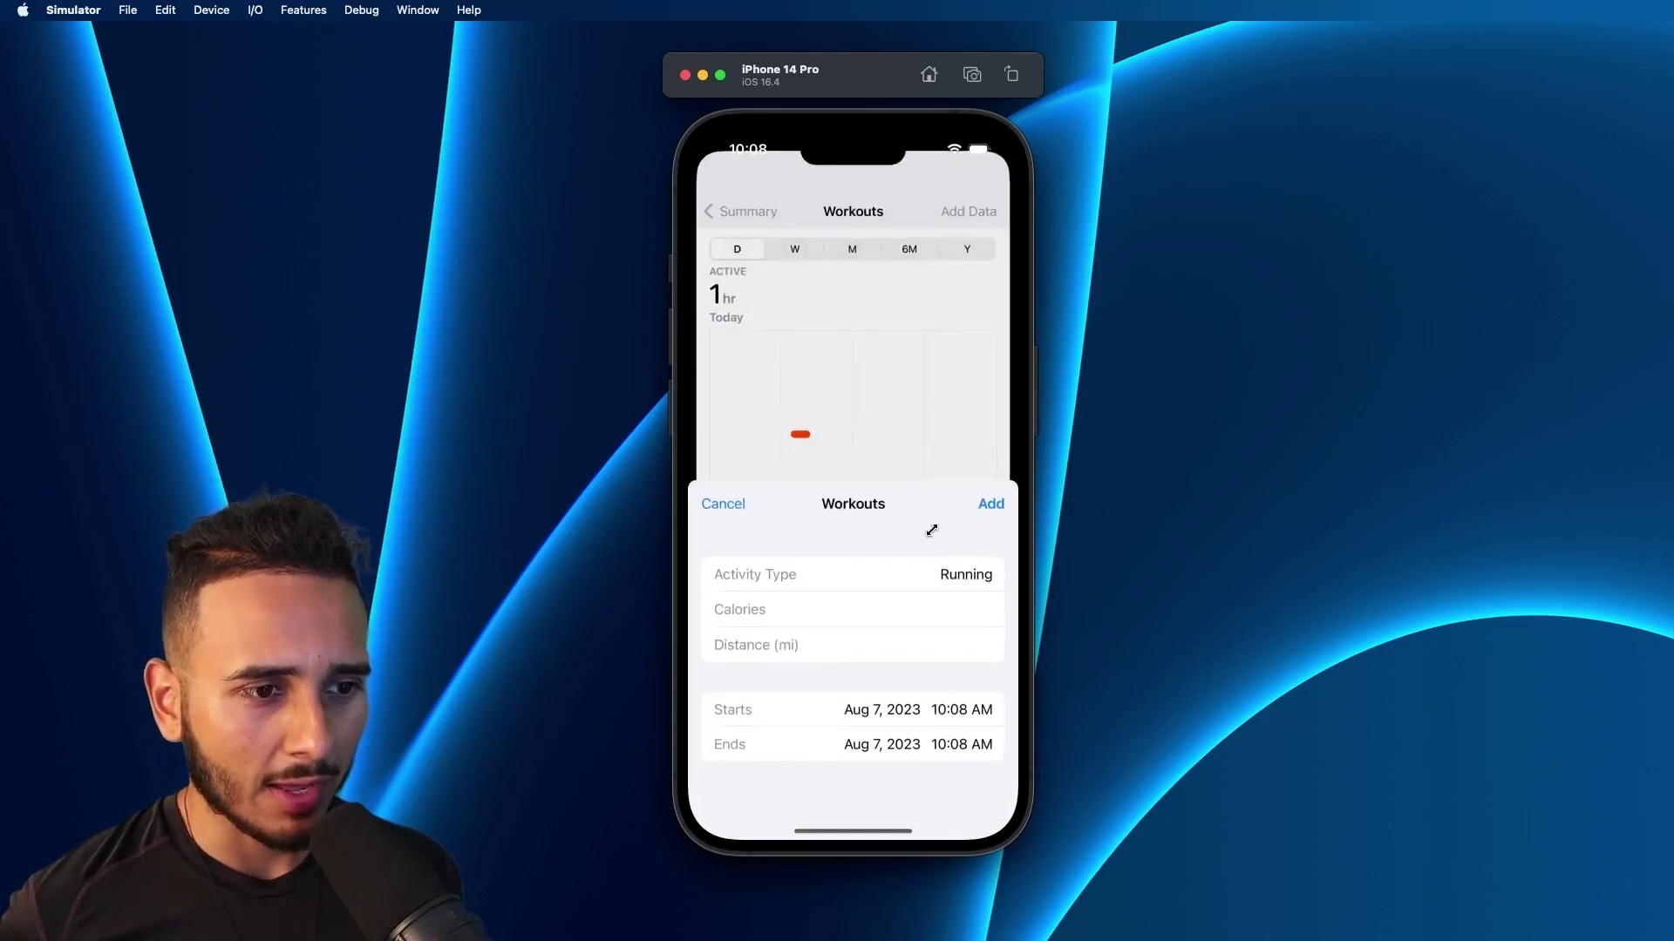
click(953, 315)
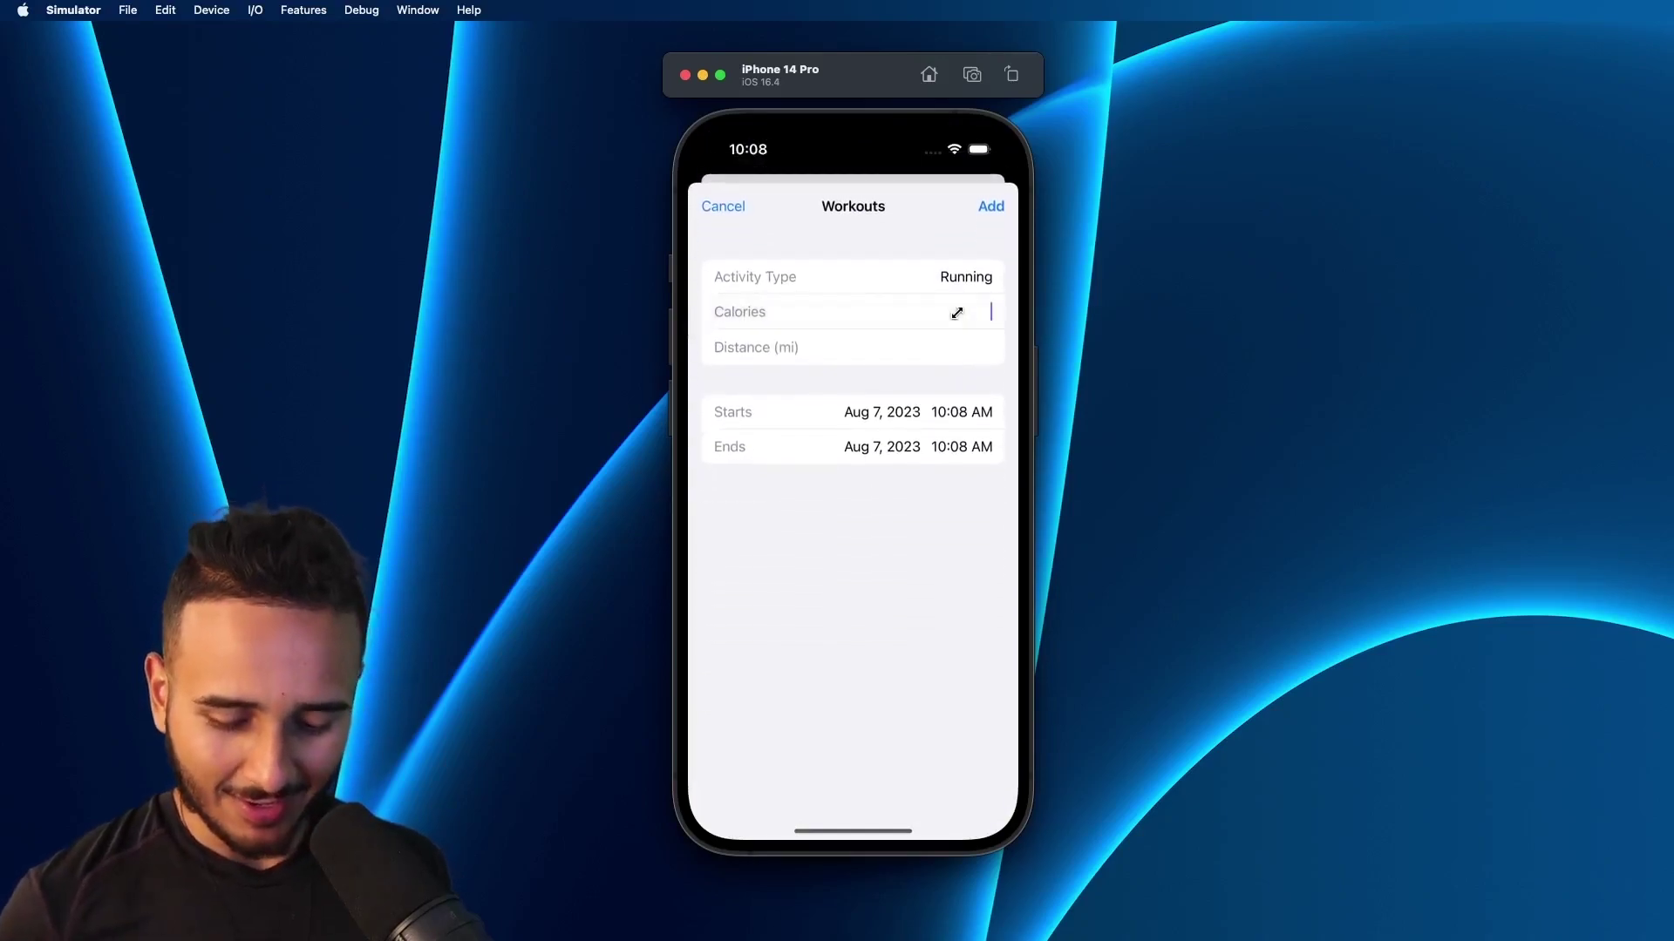
text(1000)
click(975, 343)
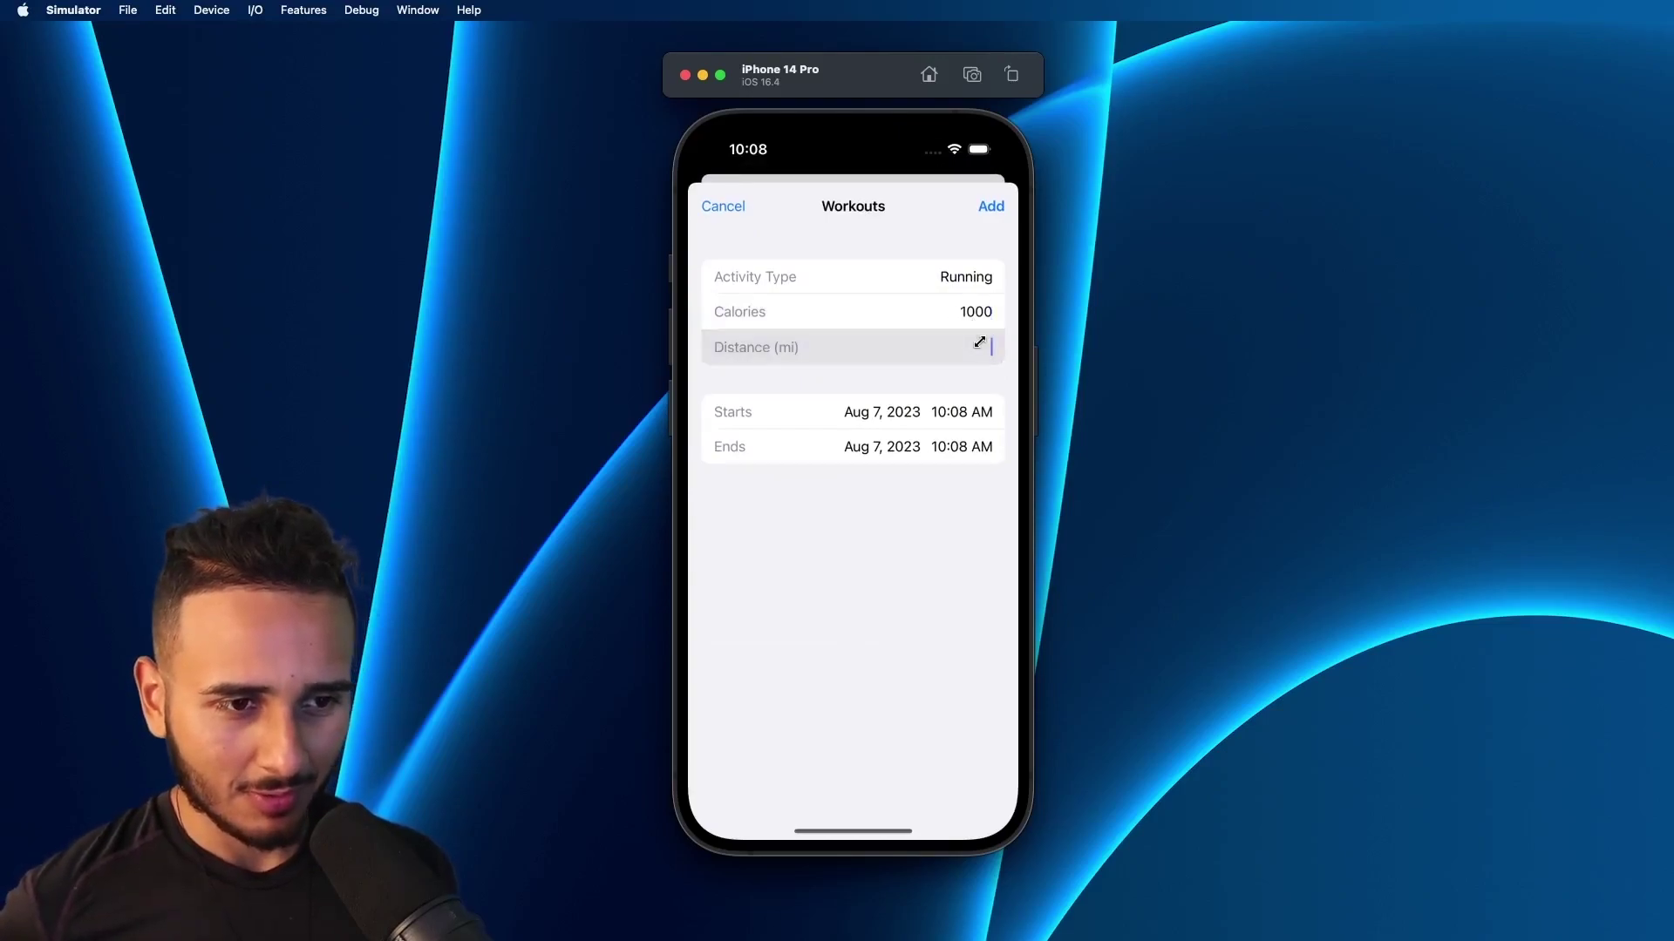
text(8)
Step: Set the run to Aug 6, 8:08–10:08 AM, and add it
click(857, 415)
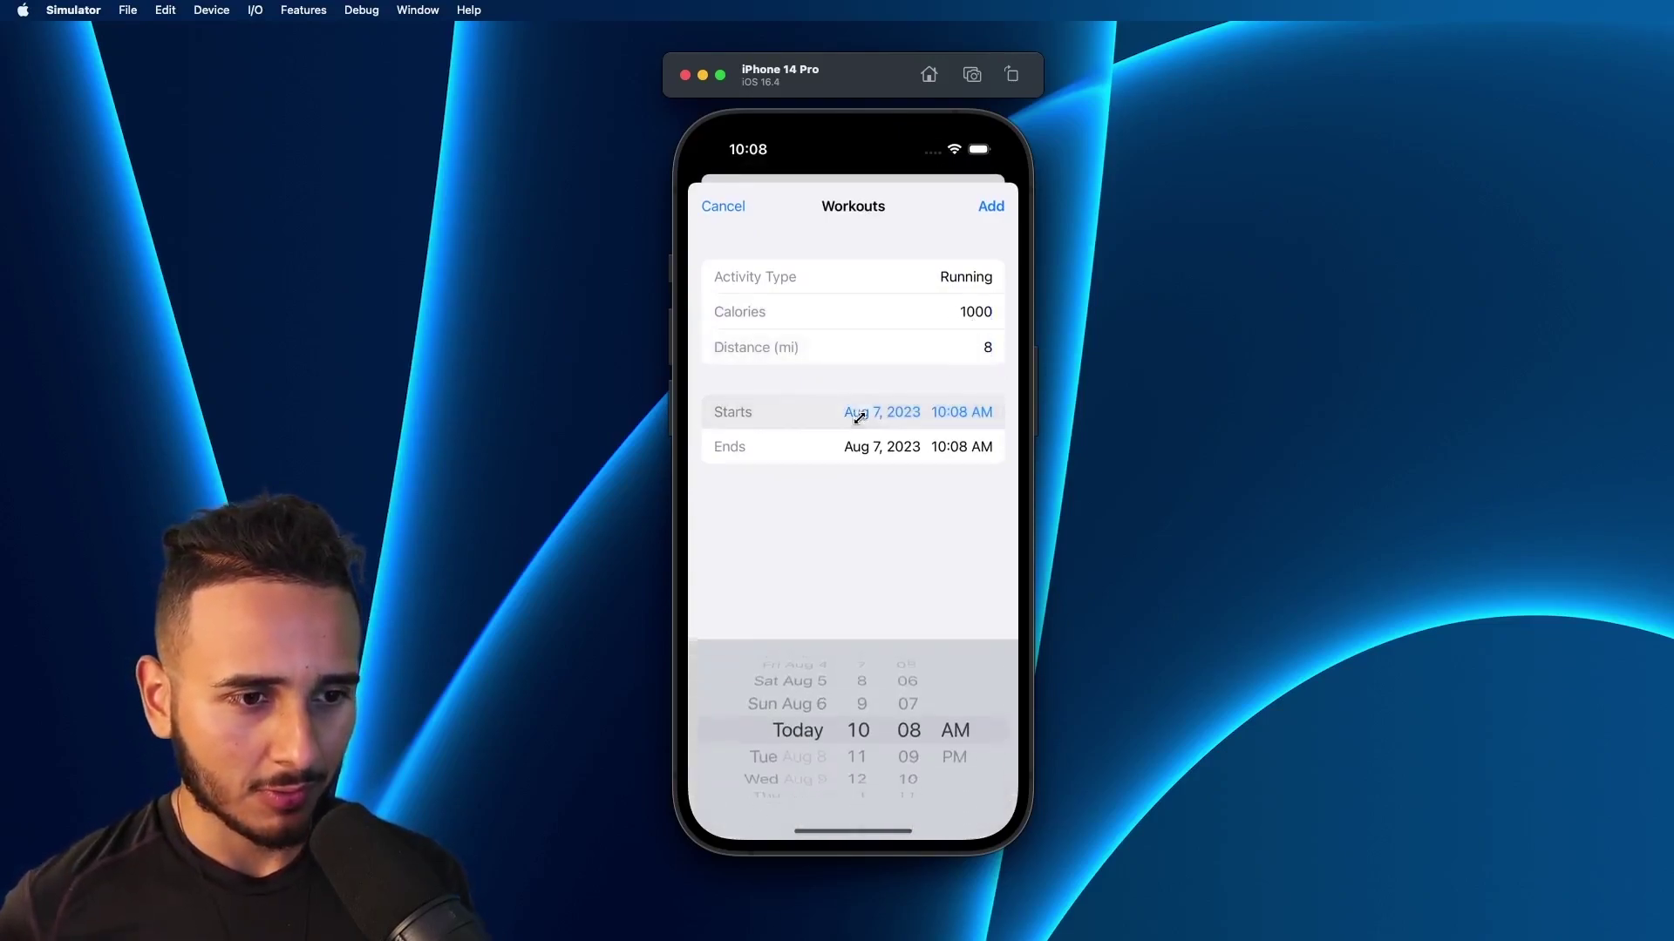
drag(803, 766, 806, 800)
click(886, 445)
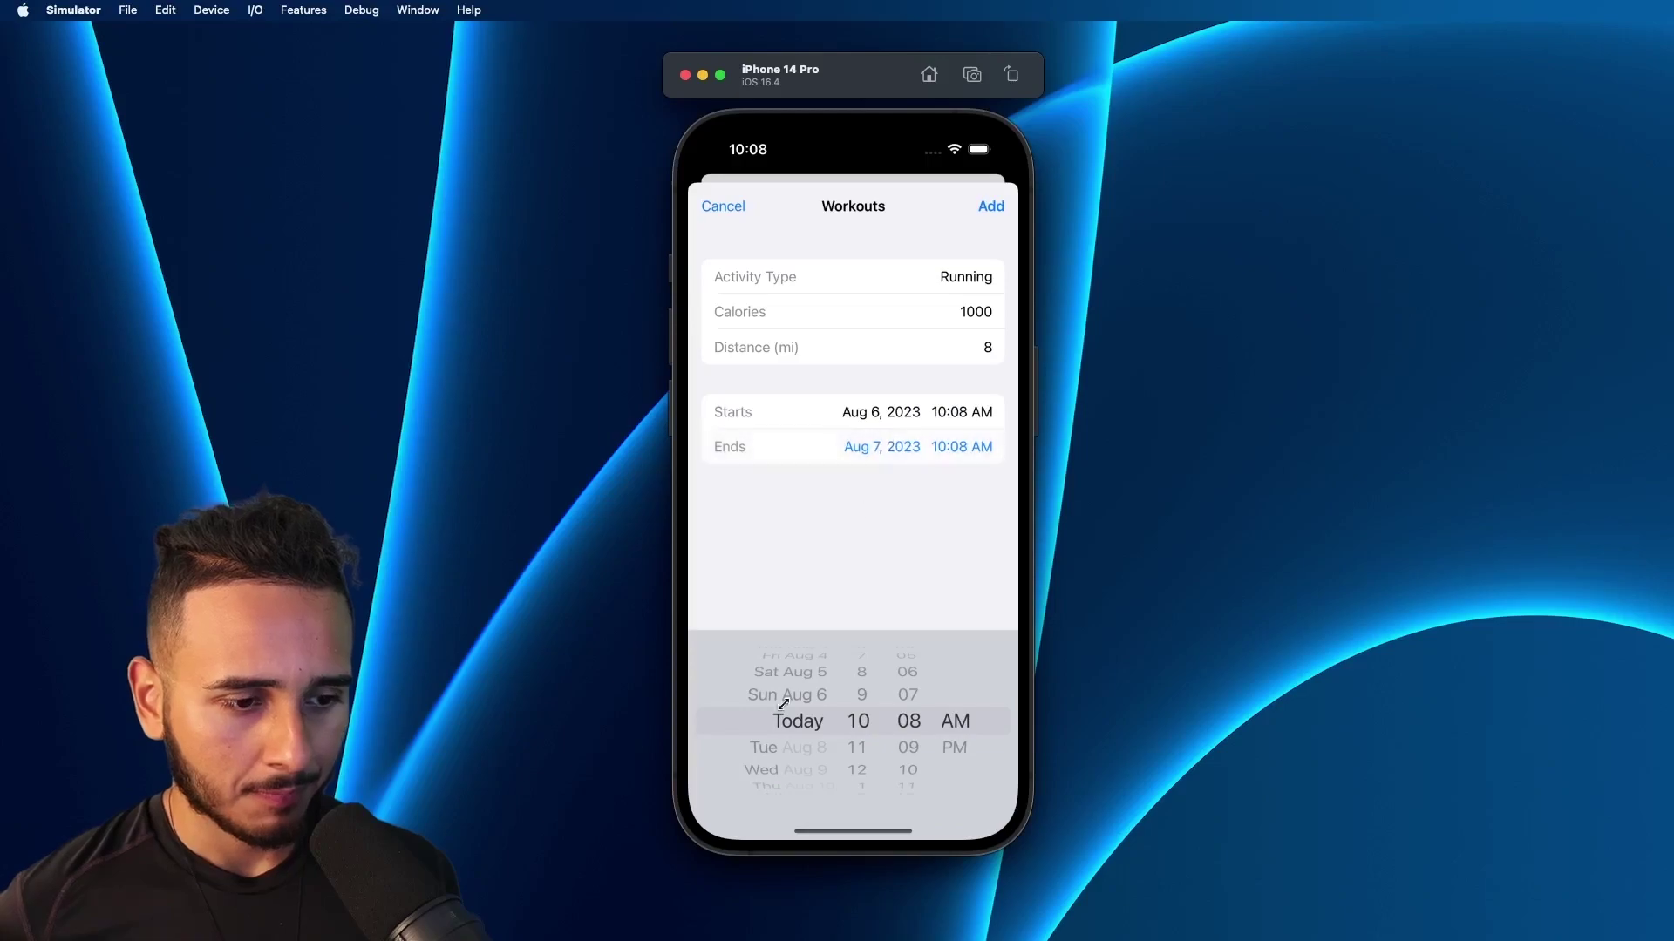
drag(787, 707, 796, 771)
click(958, 411)
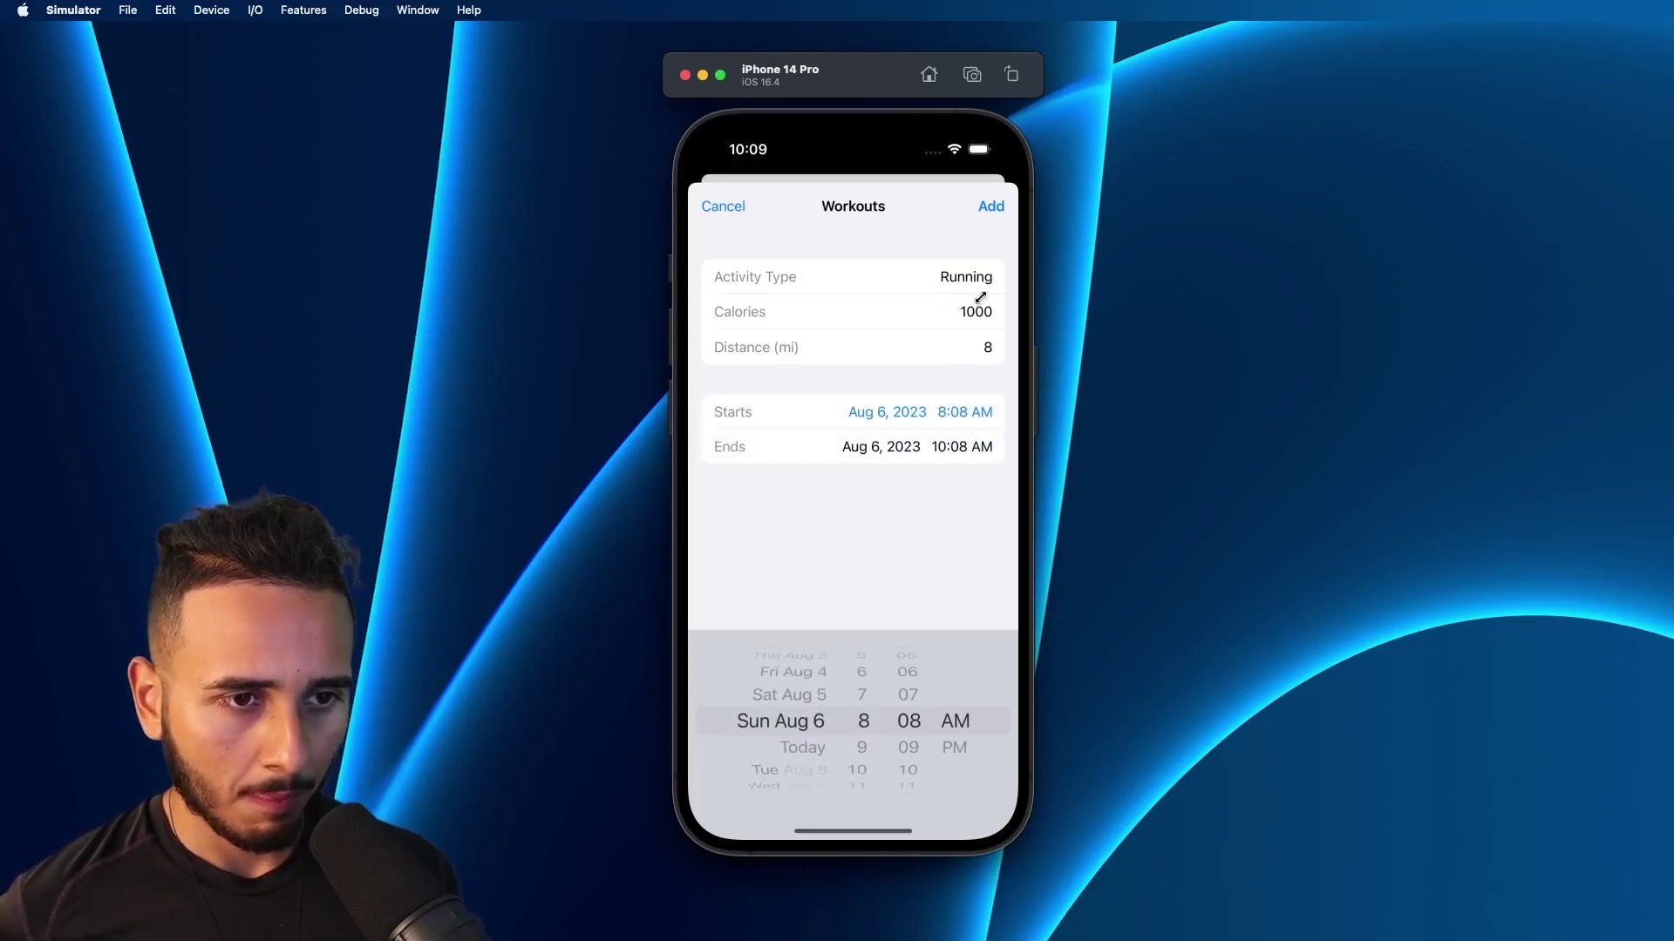
click(990, 206)
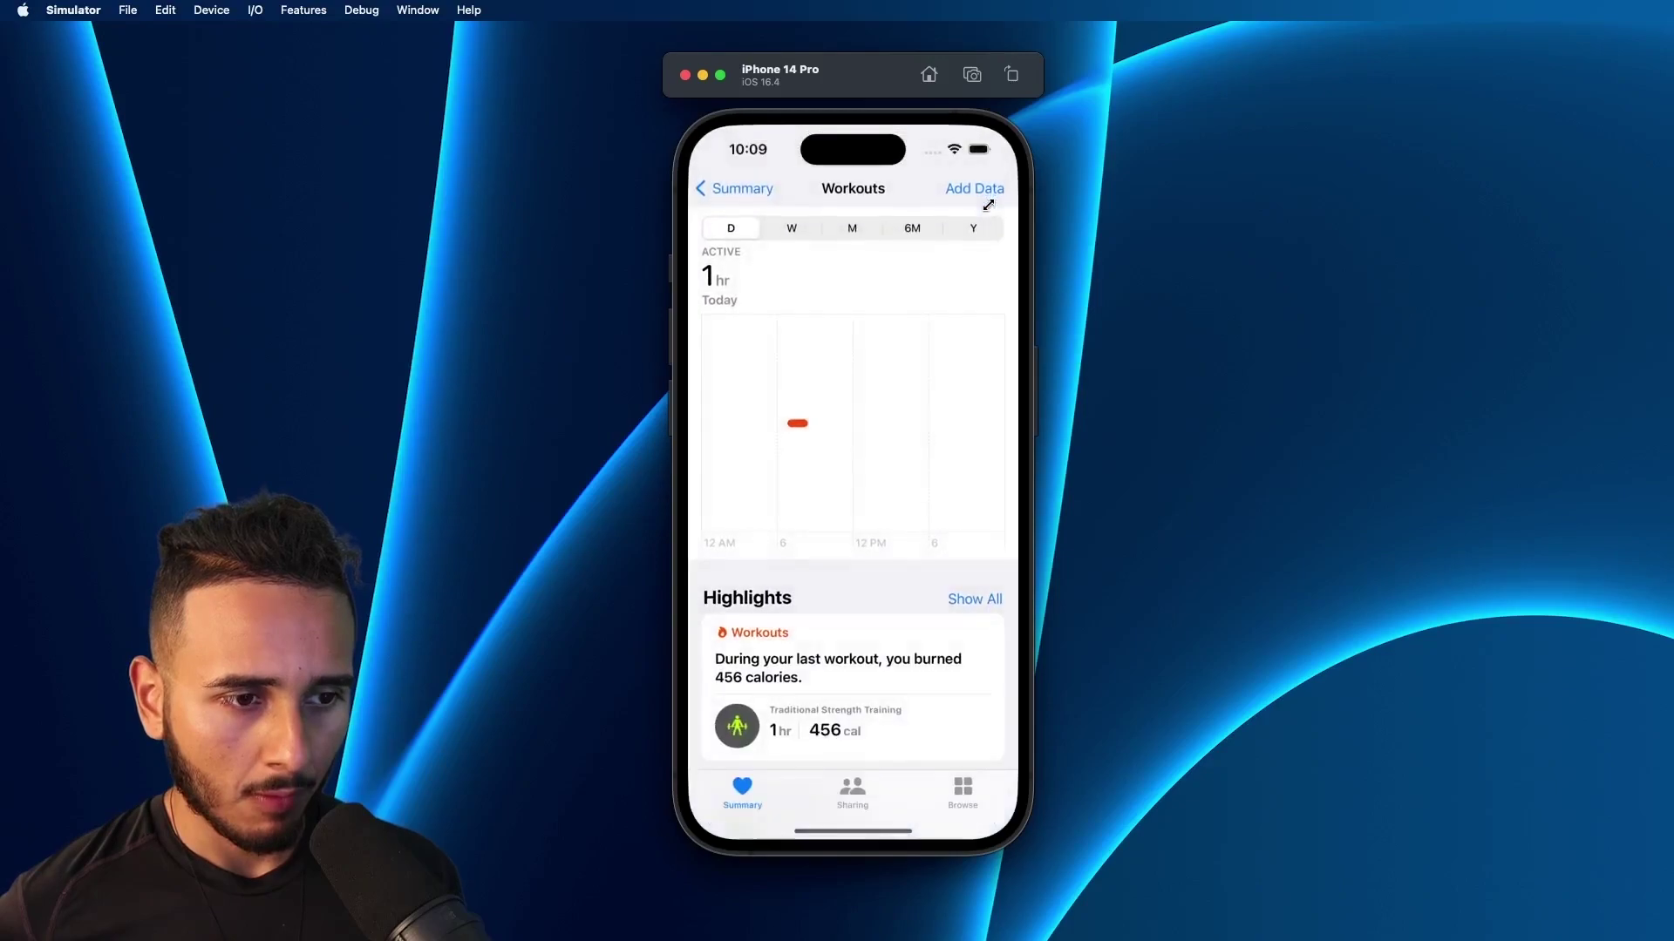
Step: View the workouts chart by week, check Sunday's bar, then go to Steps from Summary
click(789, 226)
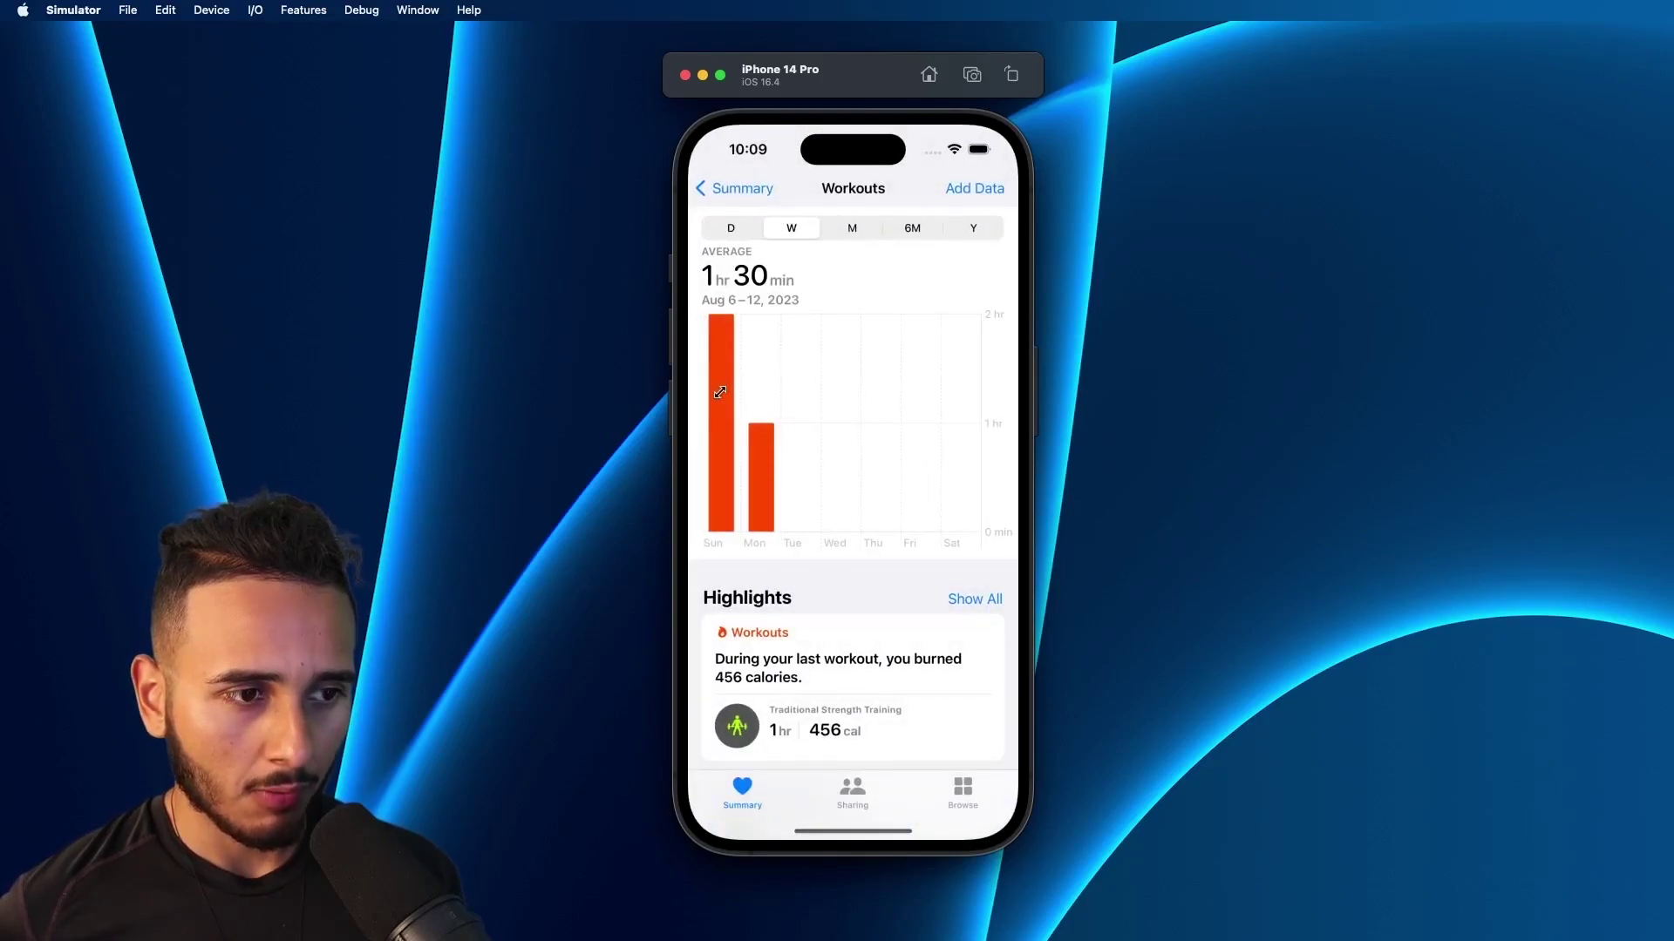
click(720, 390)
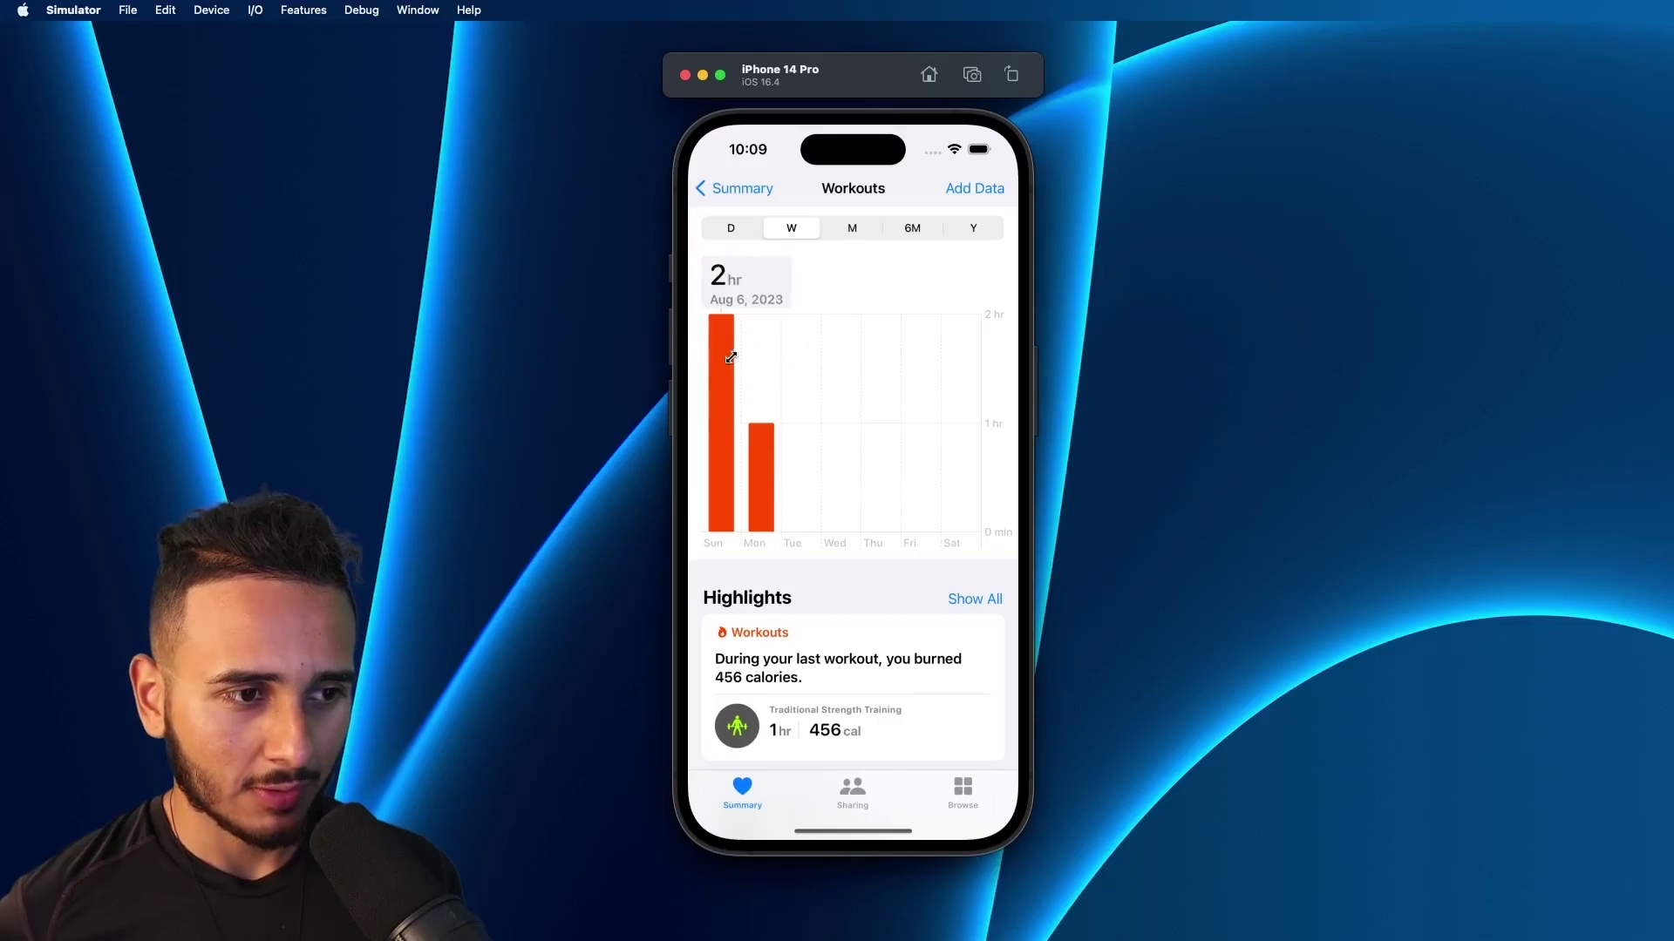
click(733, 188)
click(812, 397)
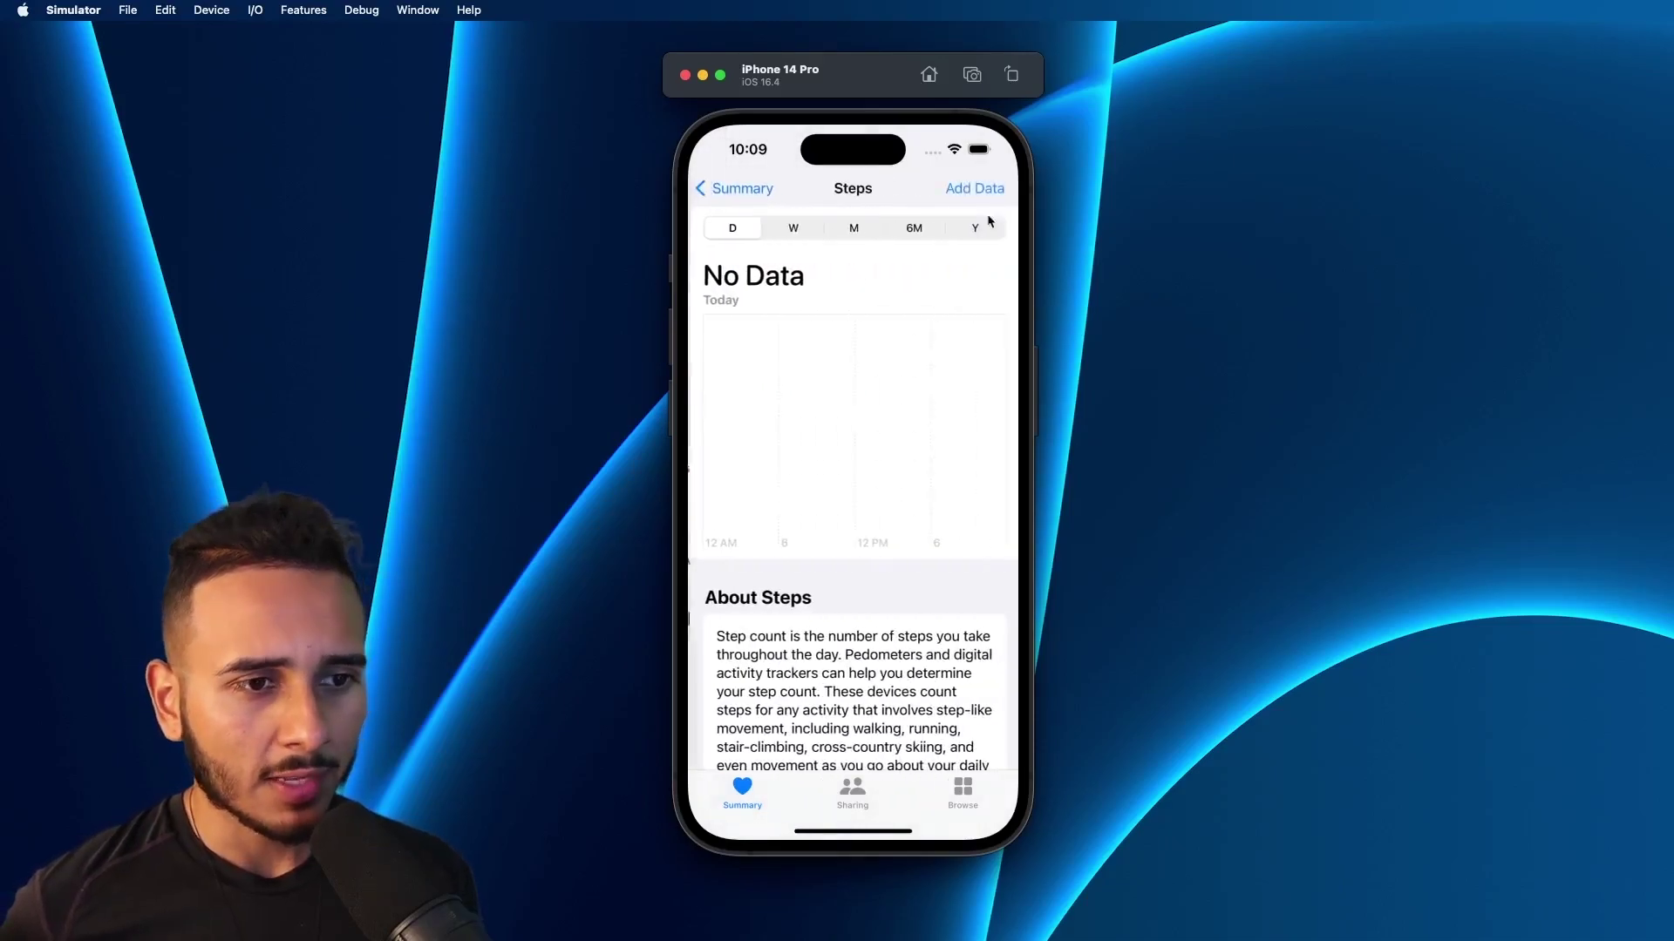
Step: Add a 210-step entry for today and a 35,014-step entry on another date
click(975, 187)
click(934, 343)
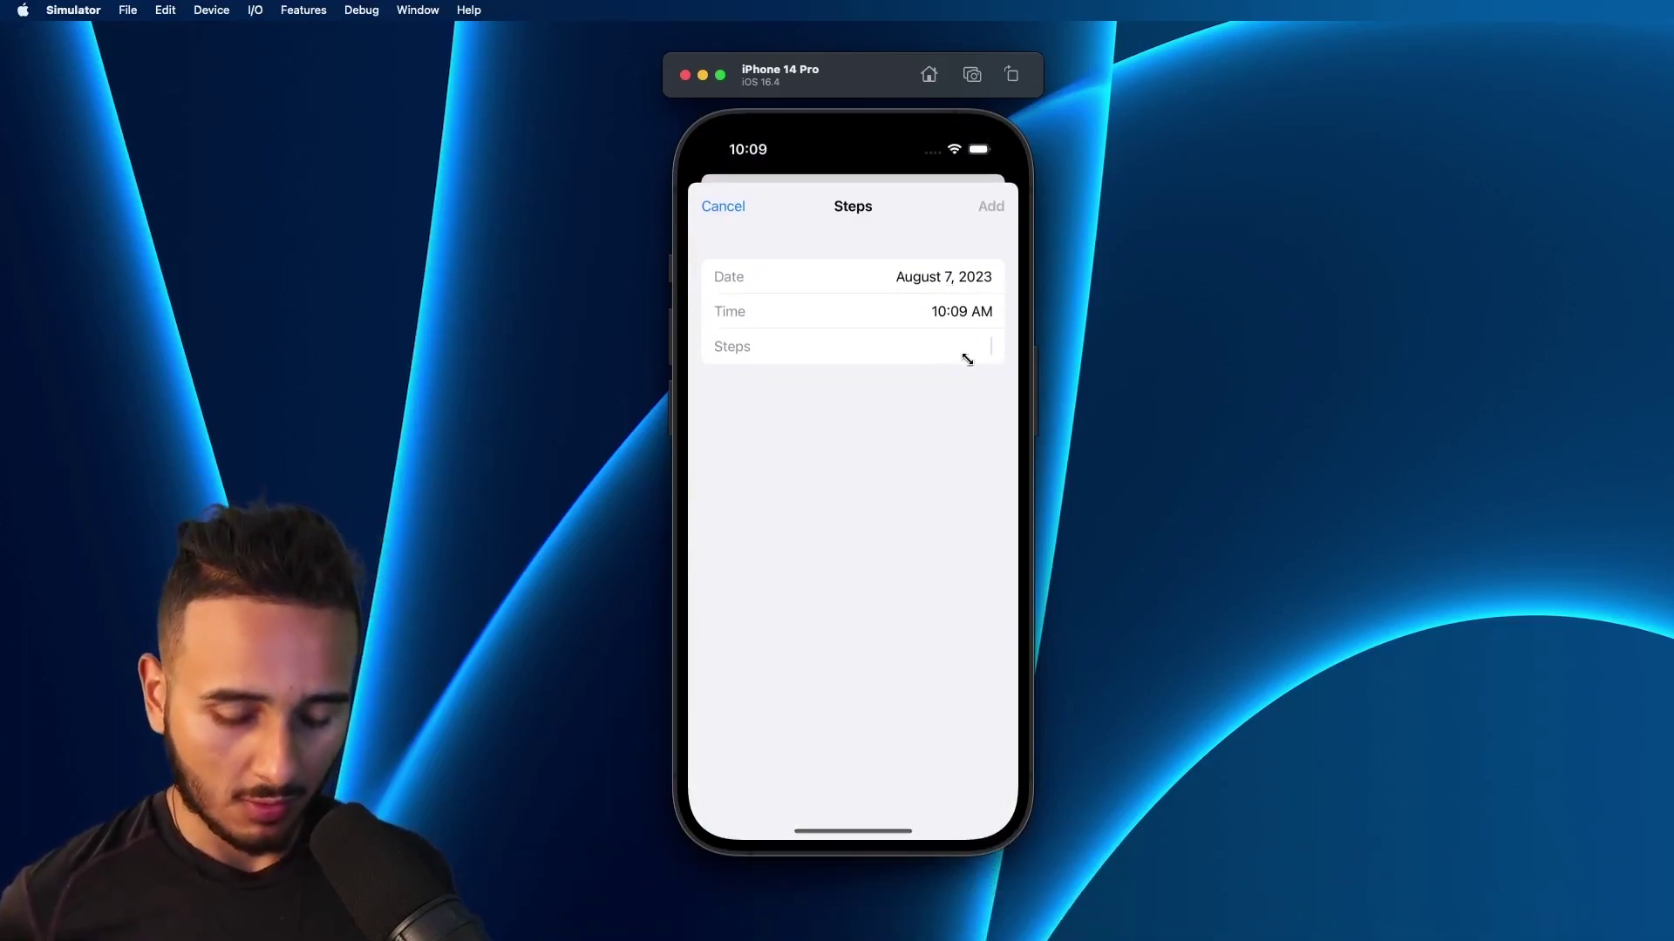
text(18845)
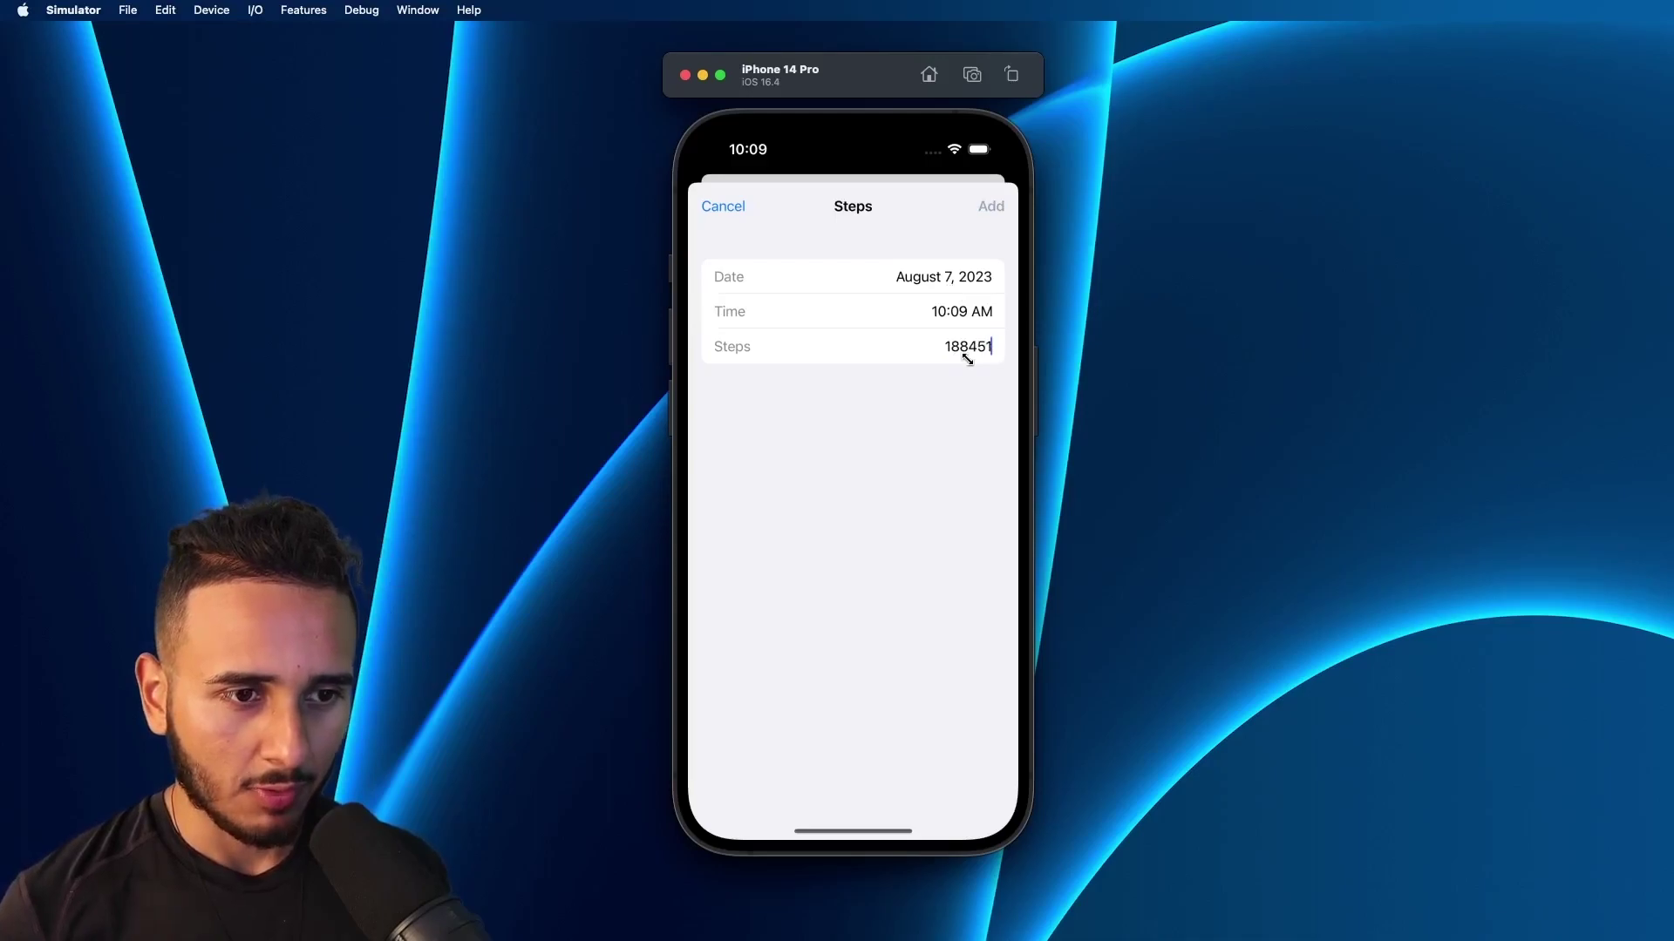
click(998, 207)
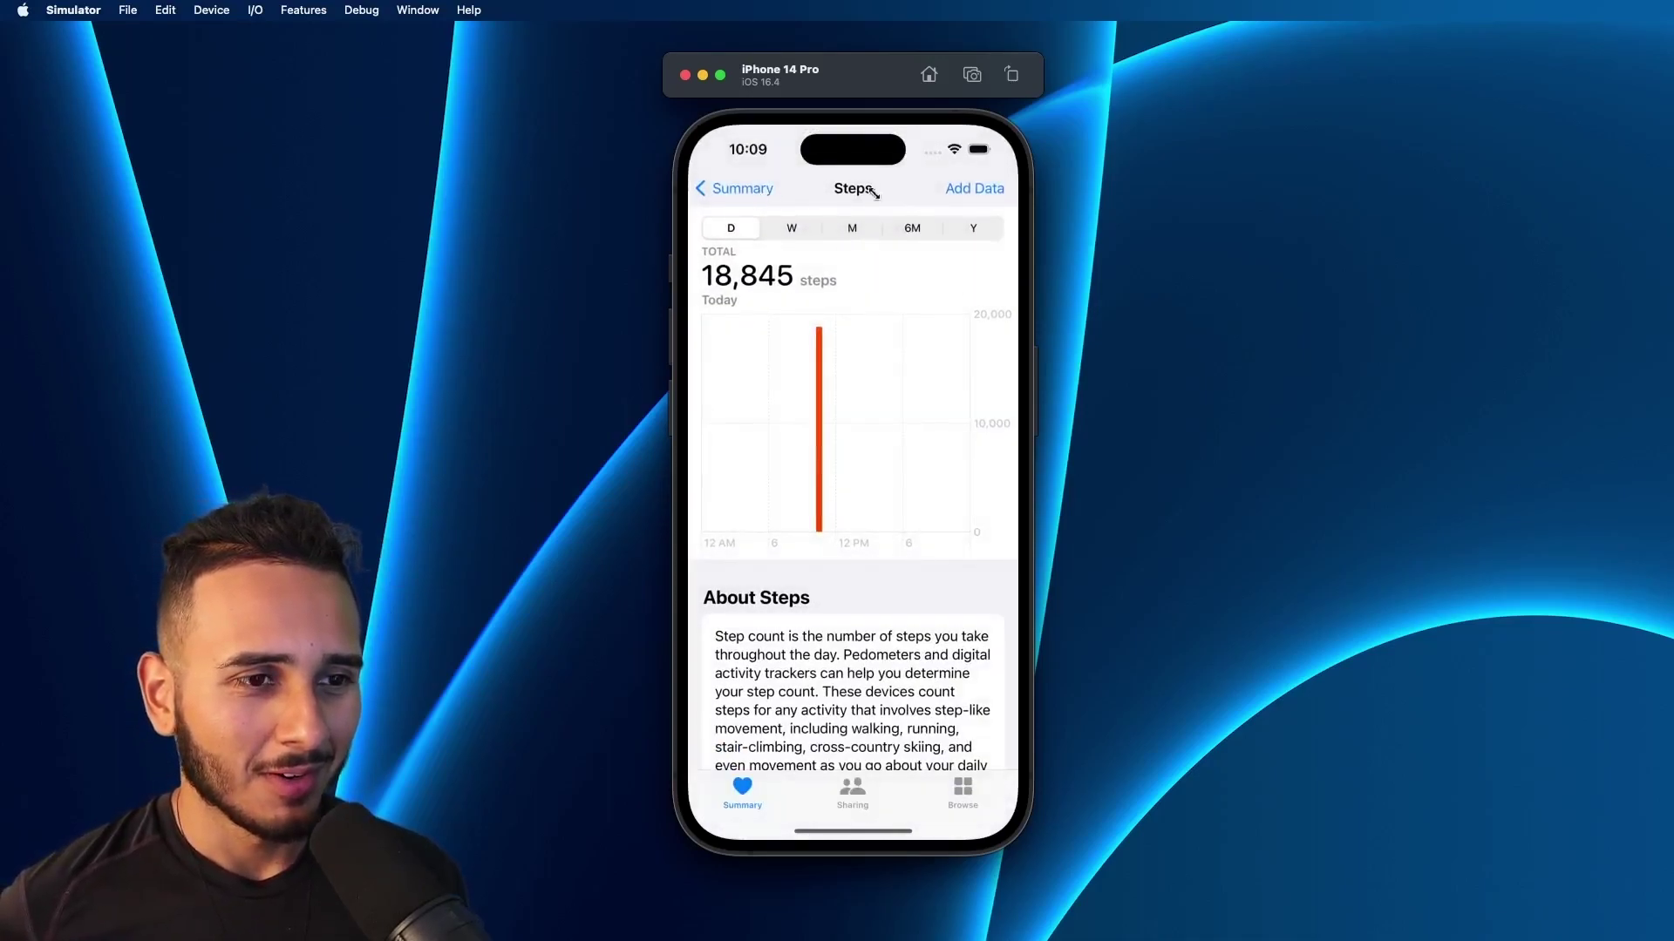
click(967, 191)
click(909, 277)
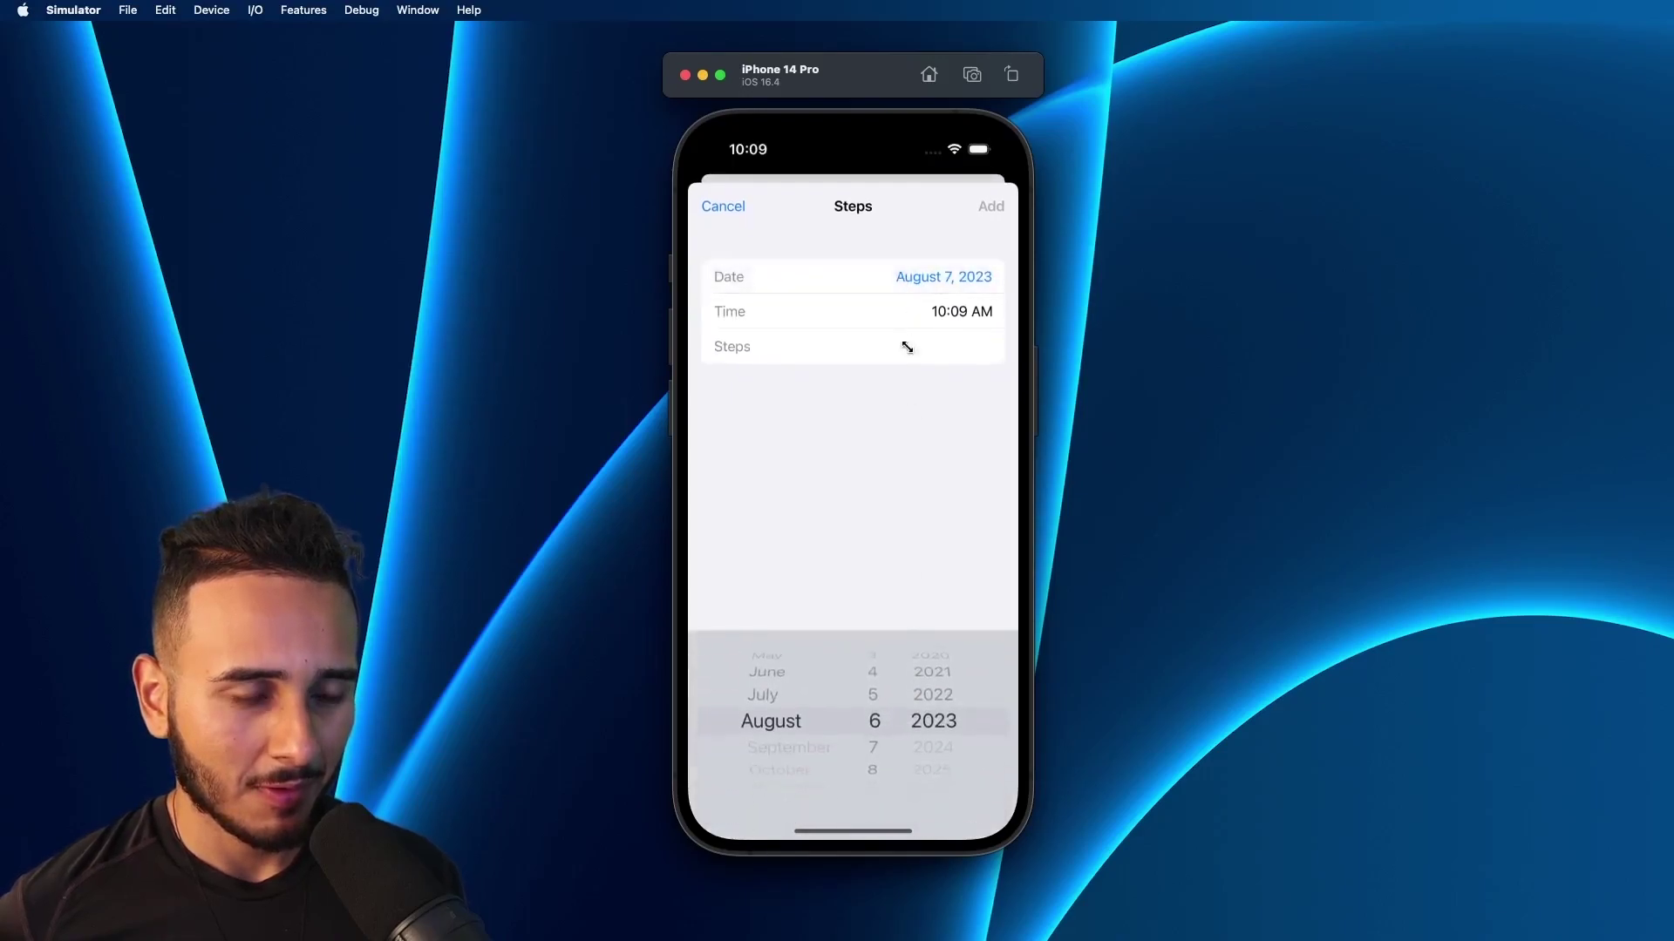
click(957, 349)
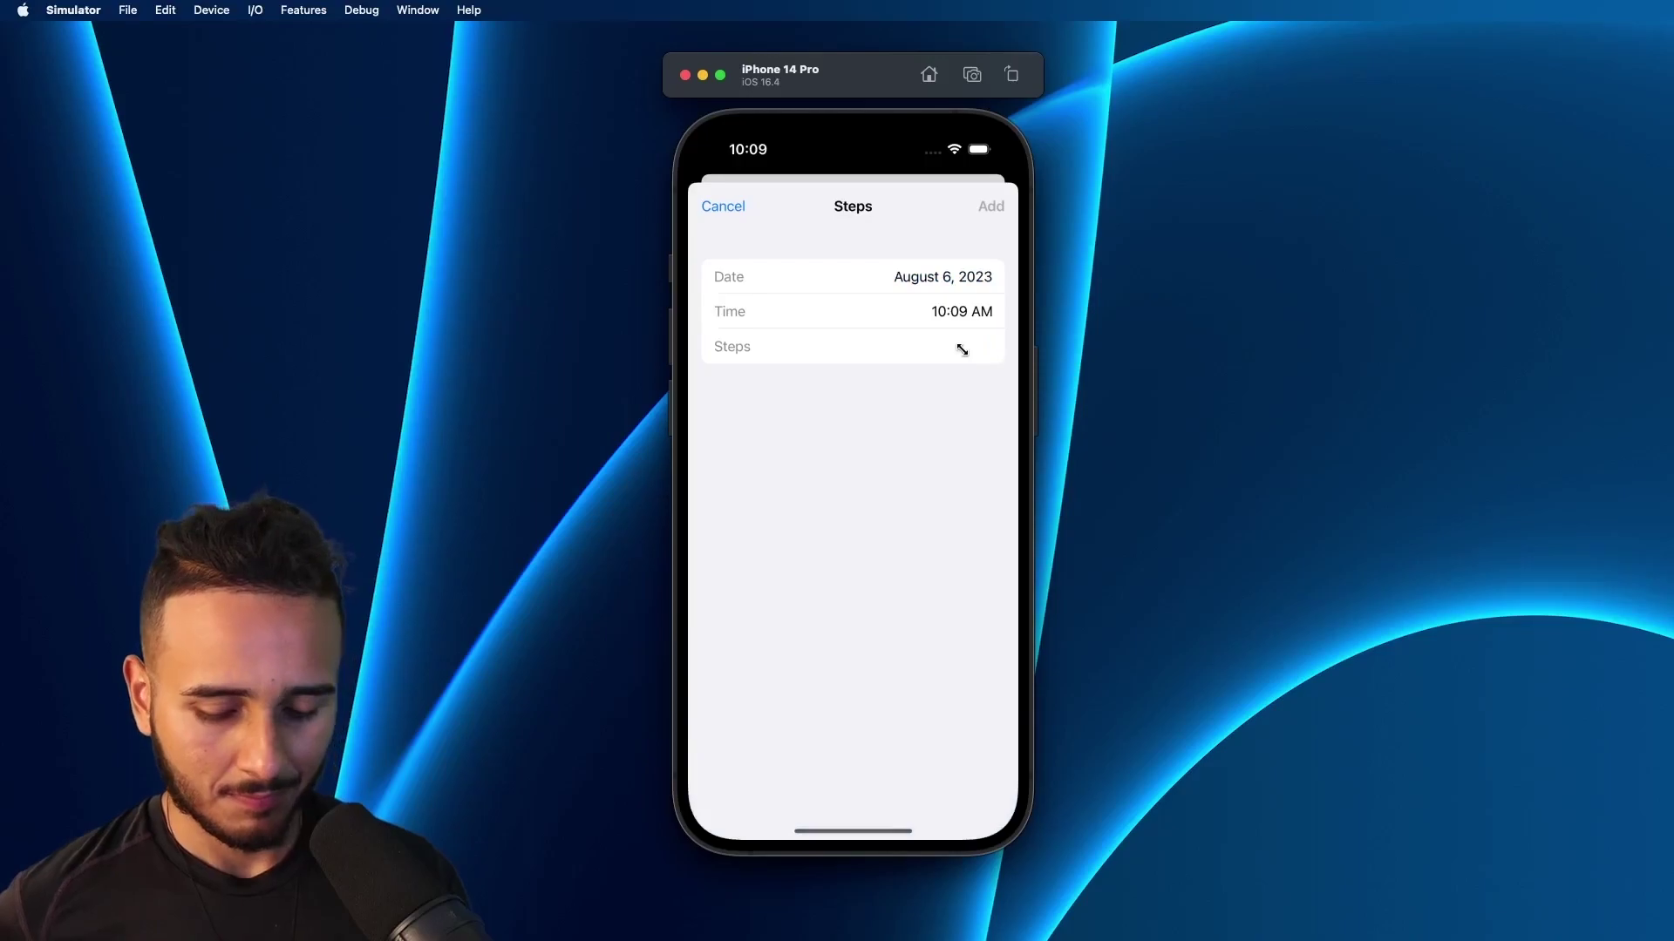
text(3501)
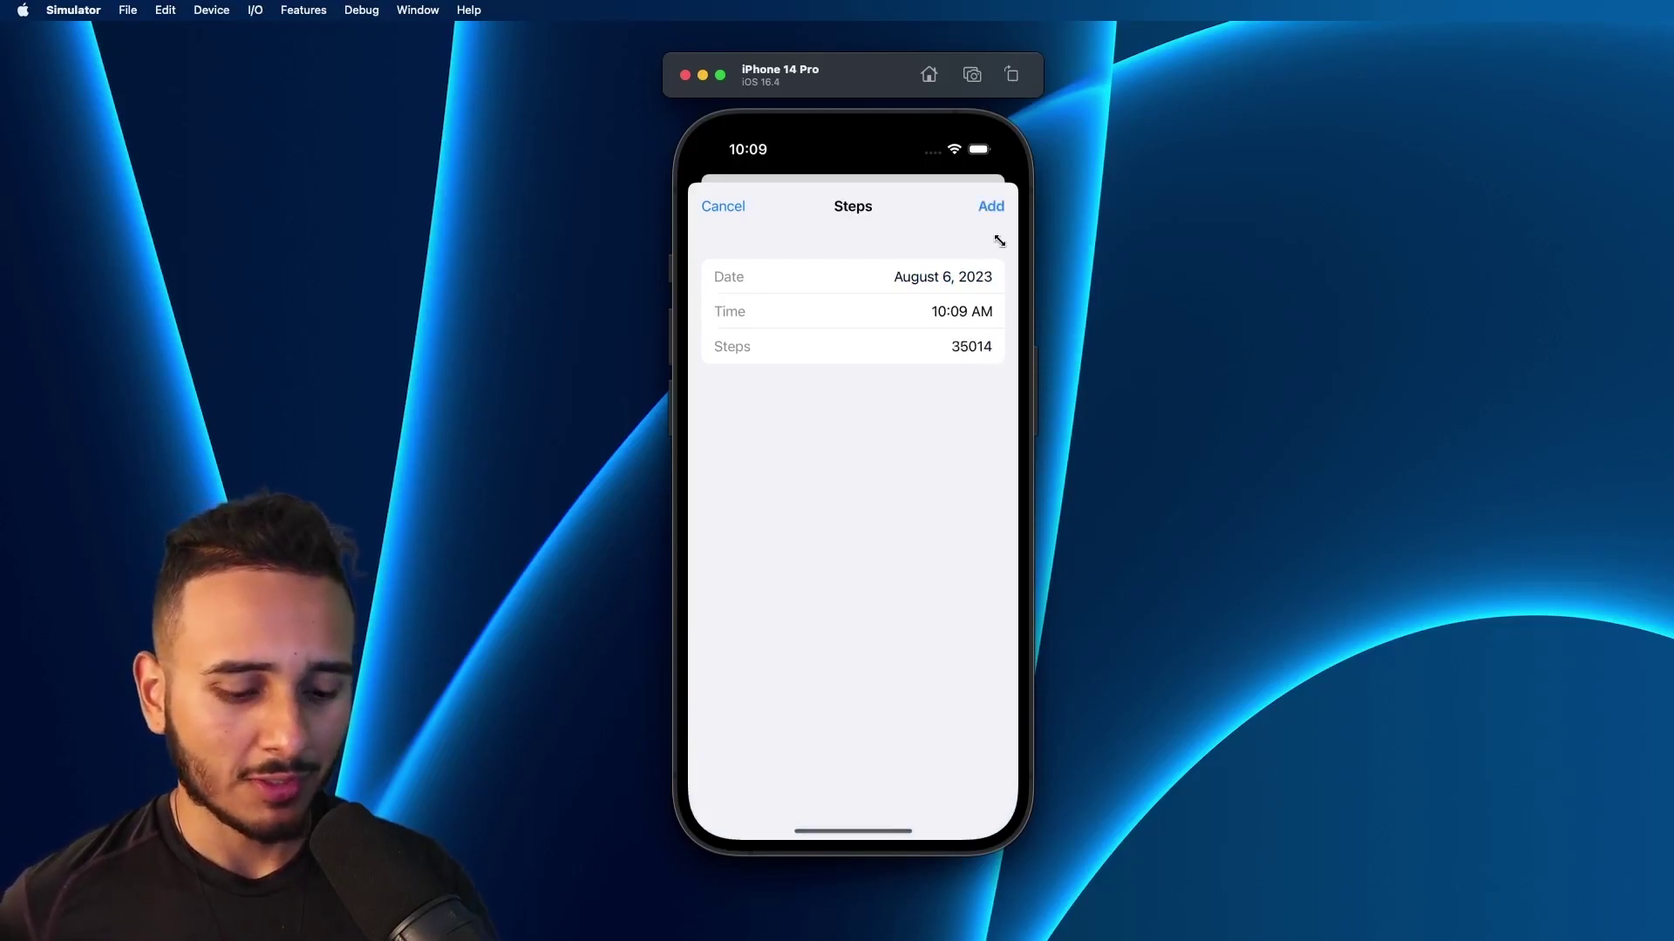
click(990, 206)
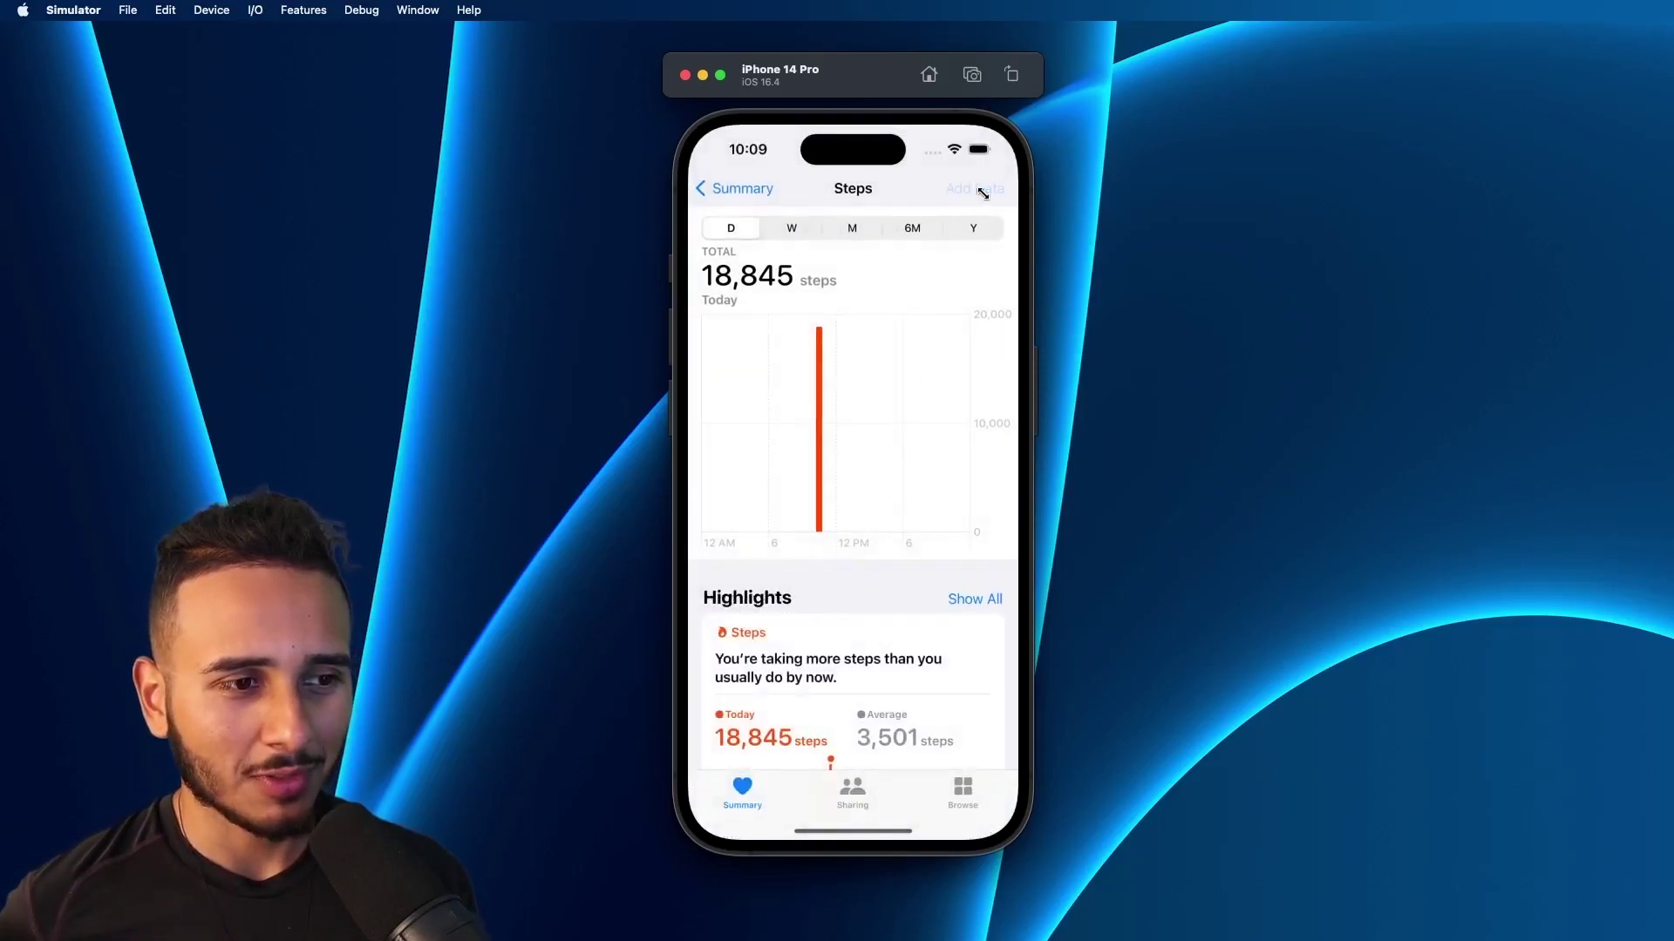
Step: Add further step entries dated August 5 and August 2
click(982, 192)
click(933, 278)
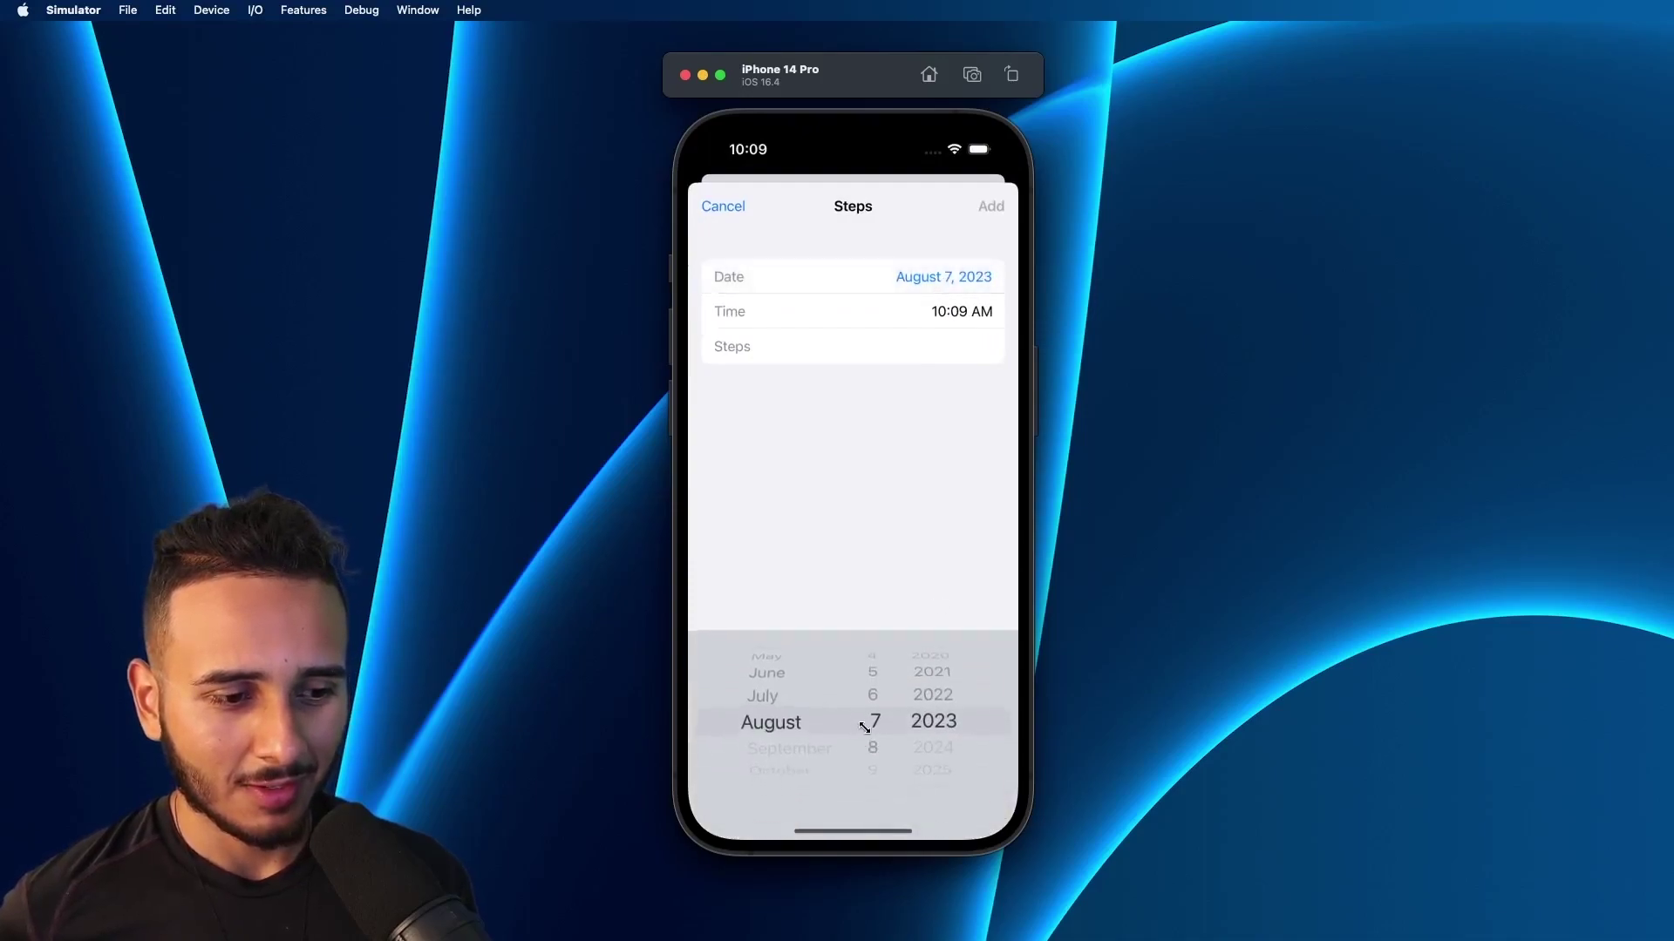
click(963, 346)
text(5645)
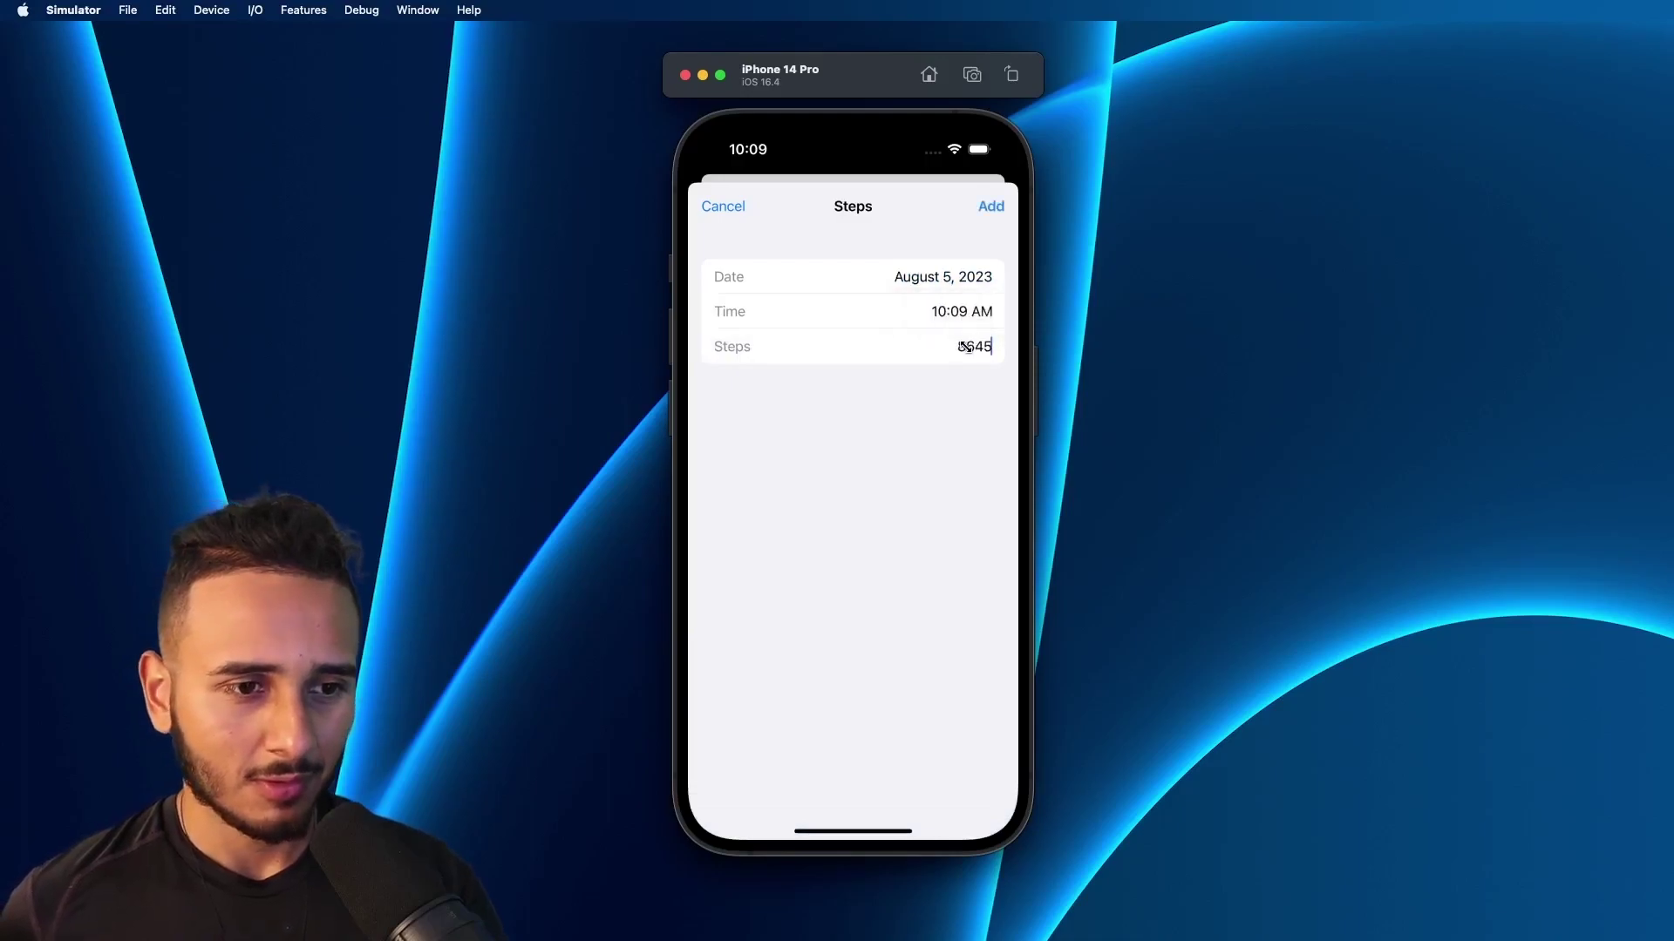
click(990, 208)
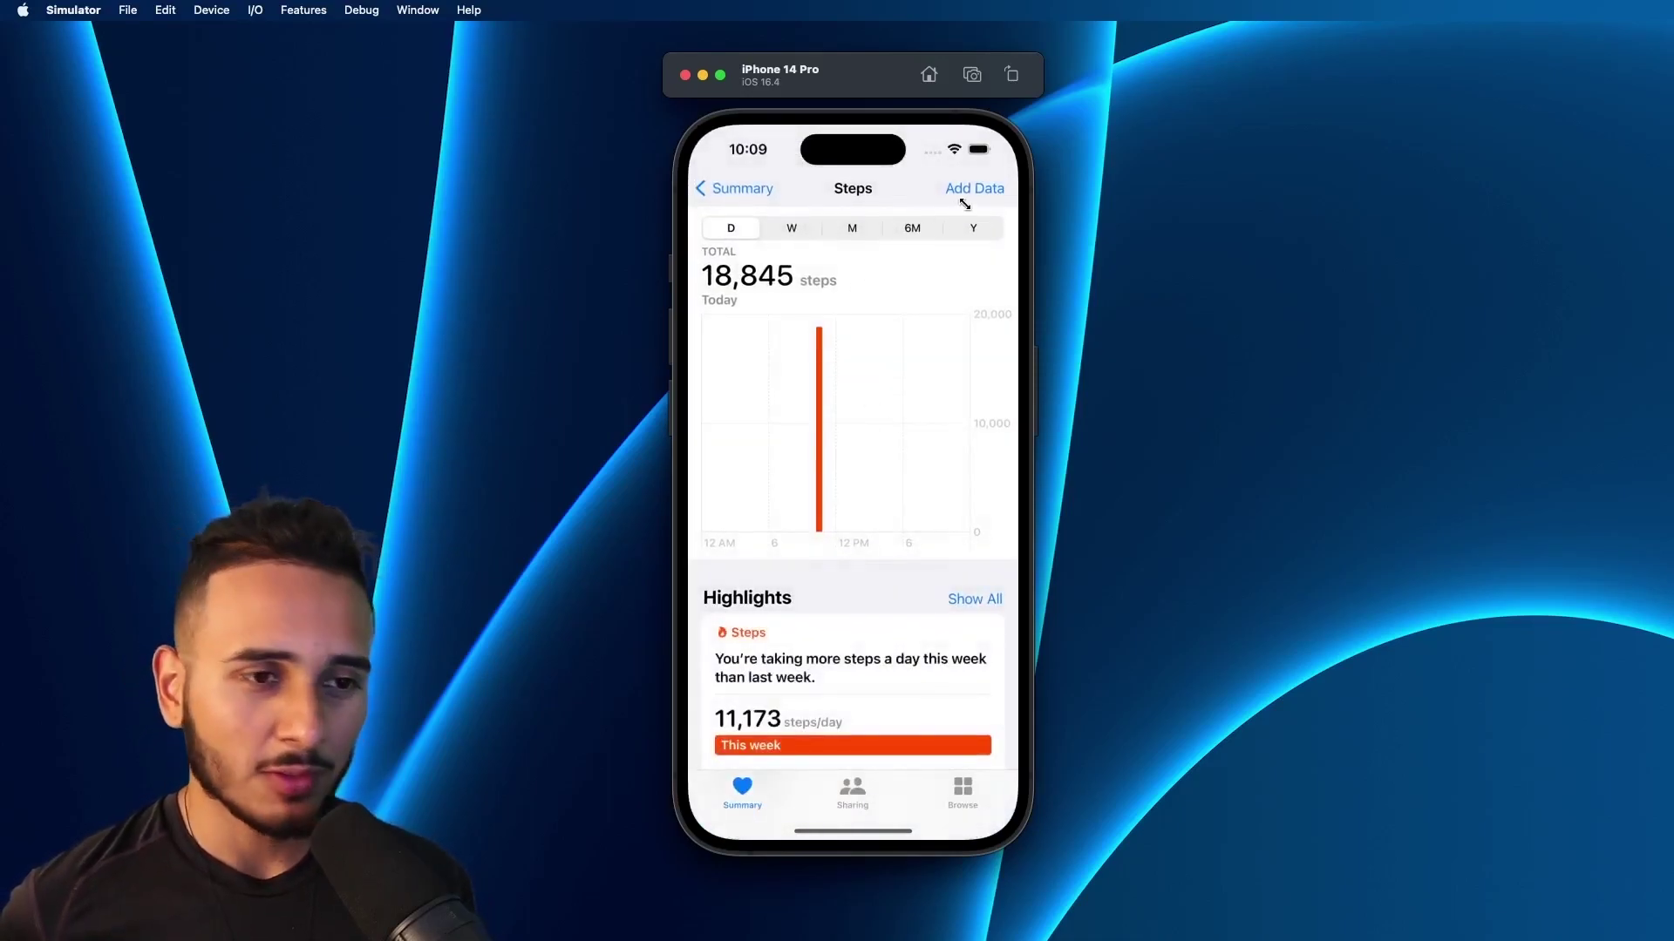
click(970, 192)
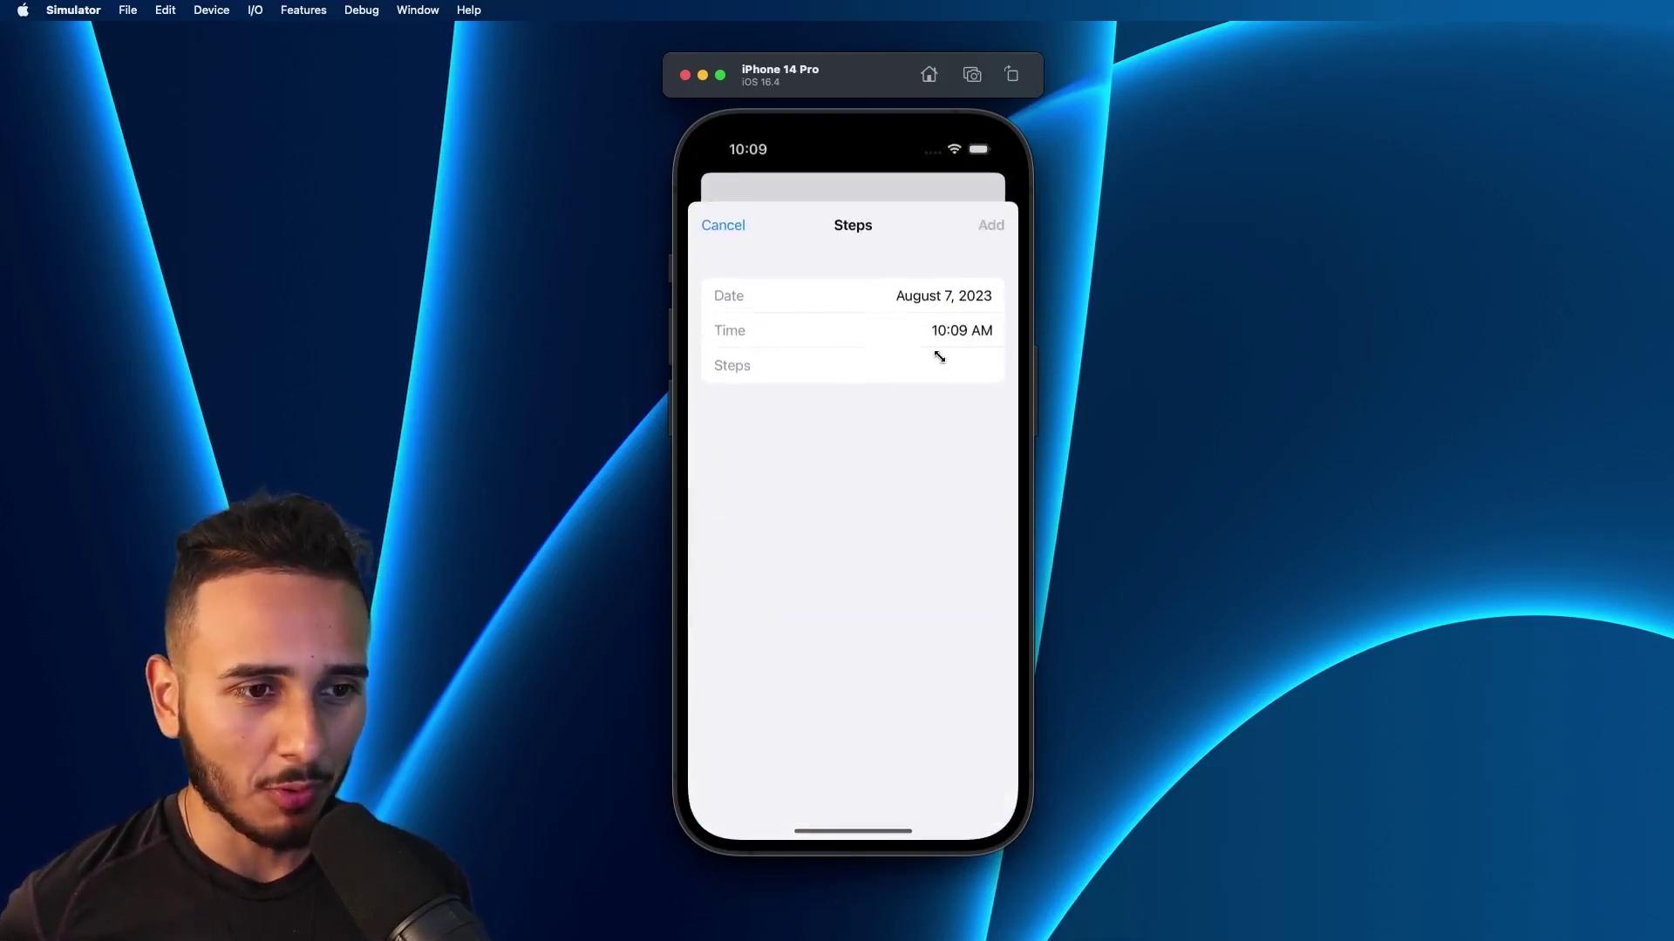
click(935, 281)
scroll(890, 732, up, 5)
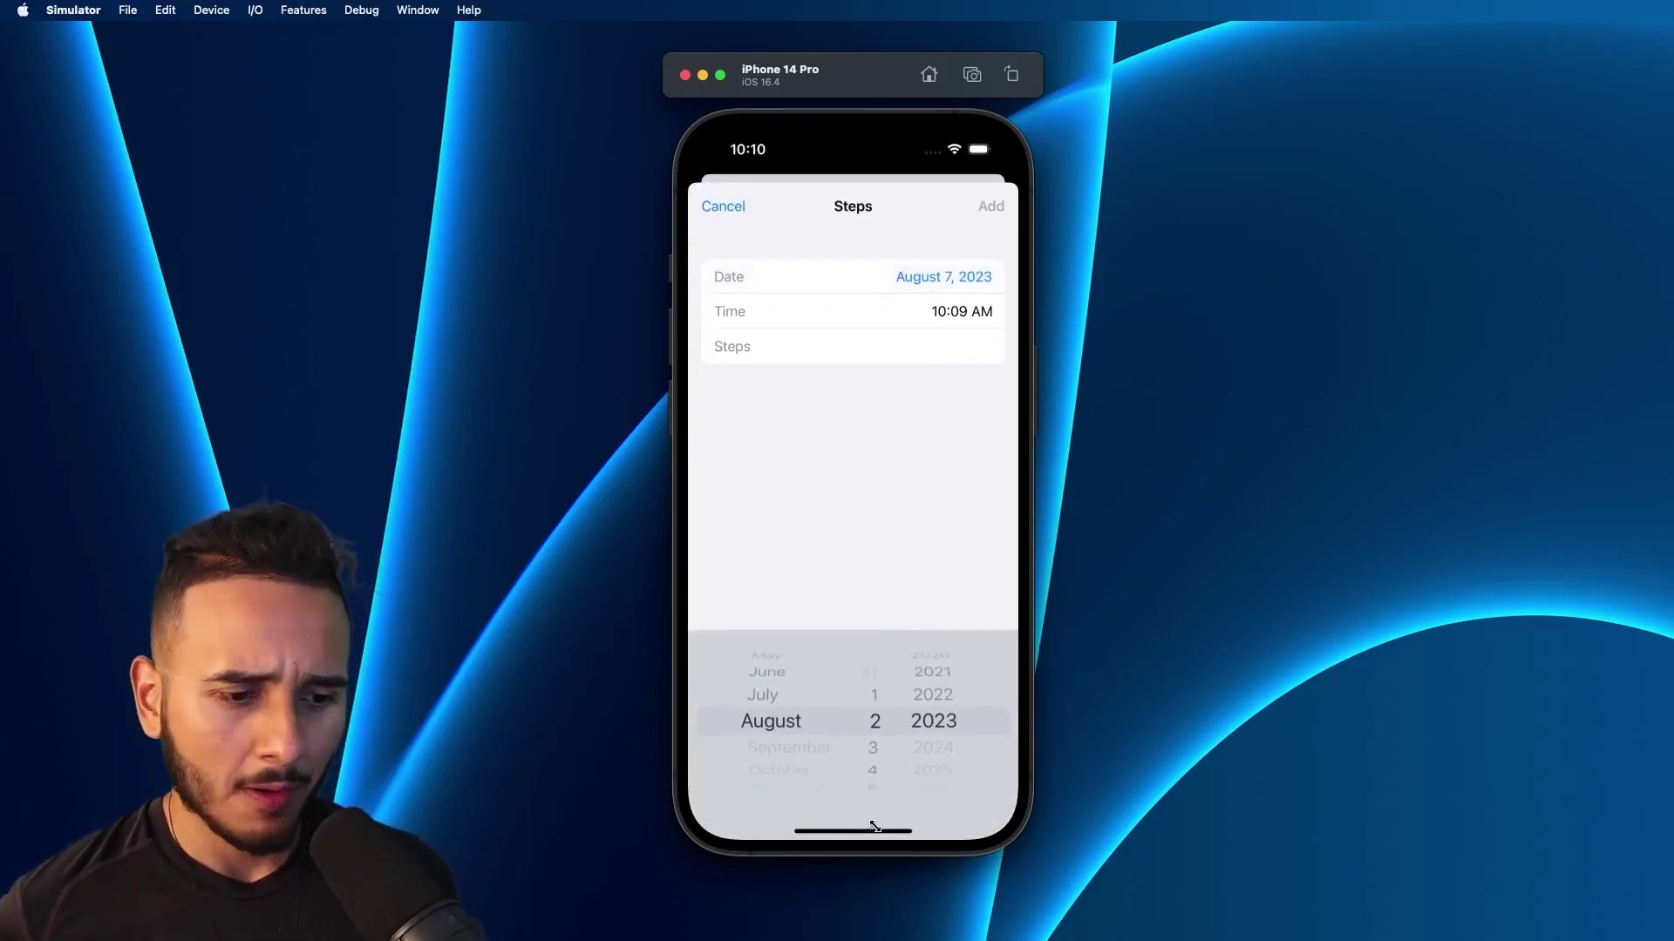
click(960, 345)
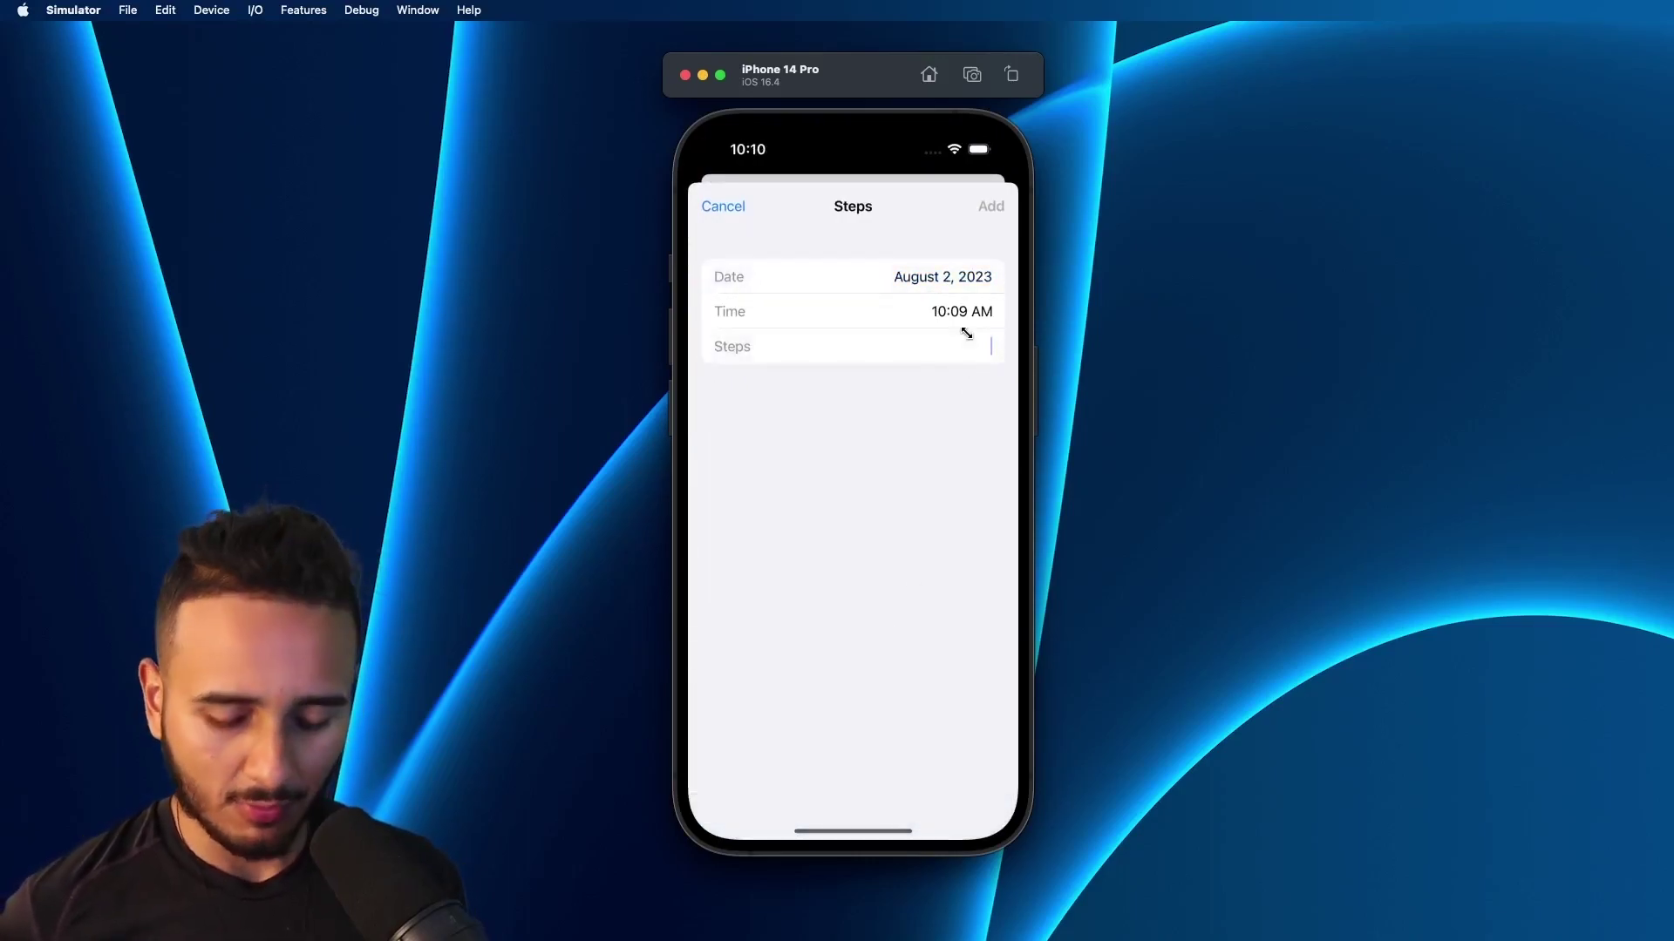
text(210)
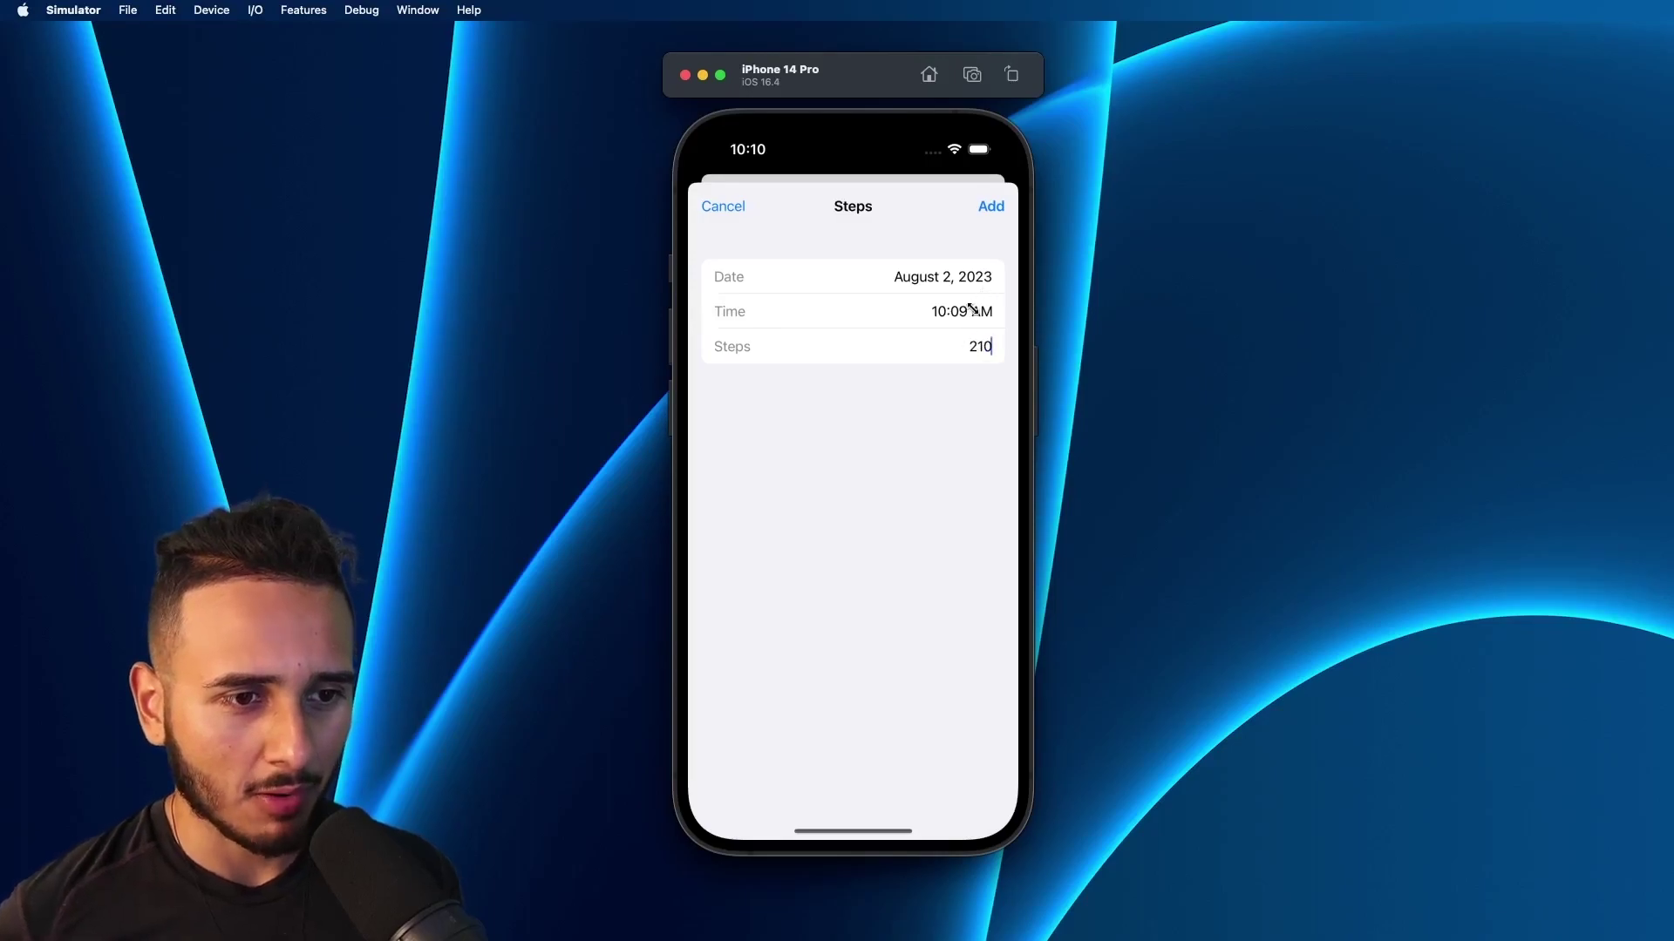
click(990, 208)
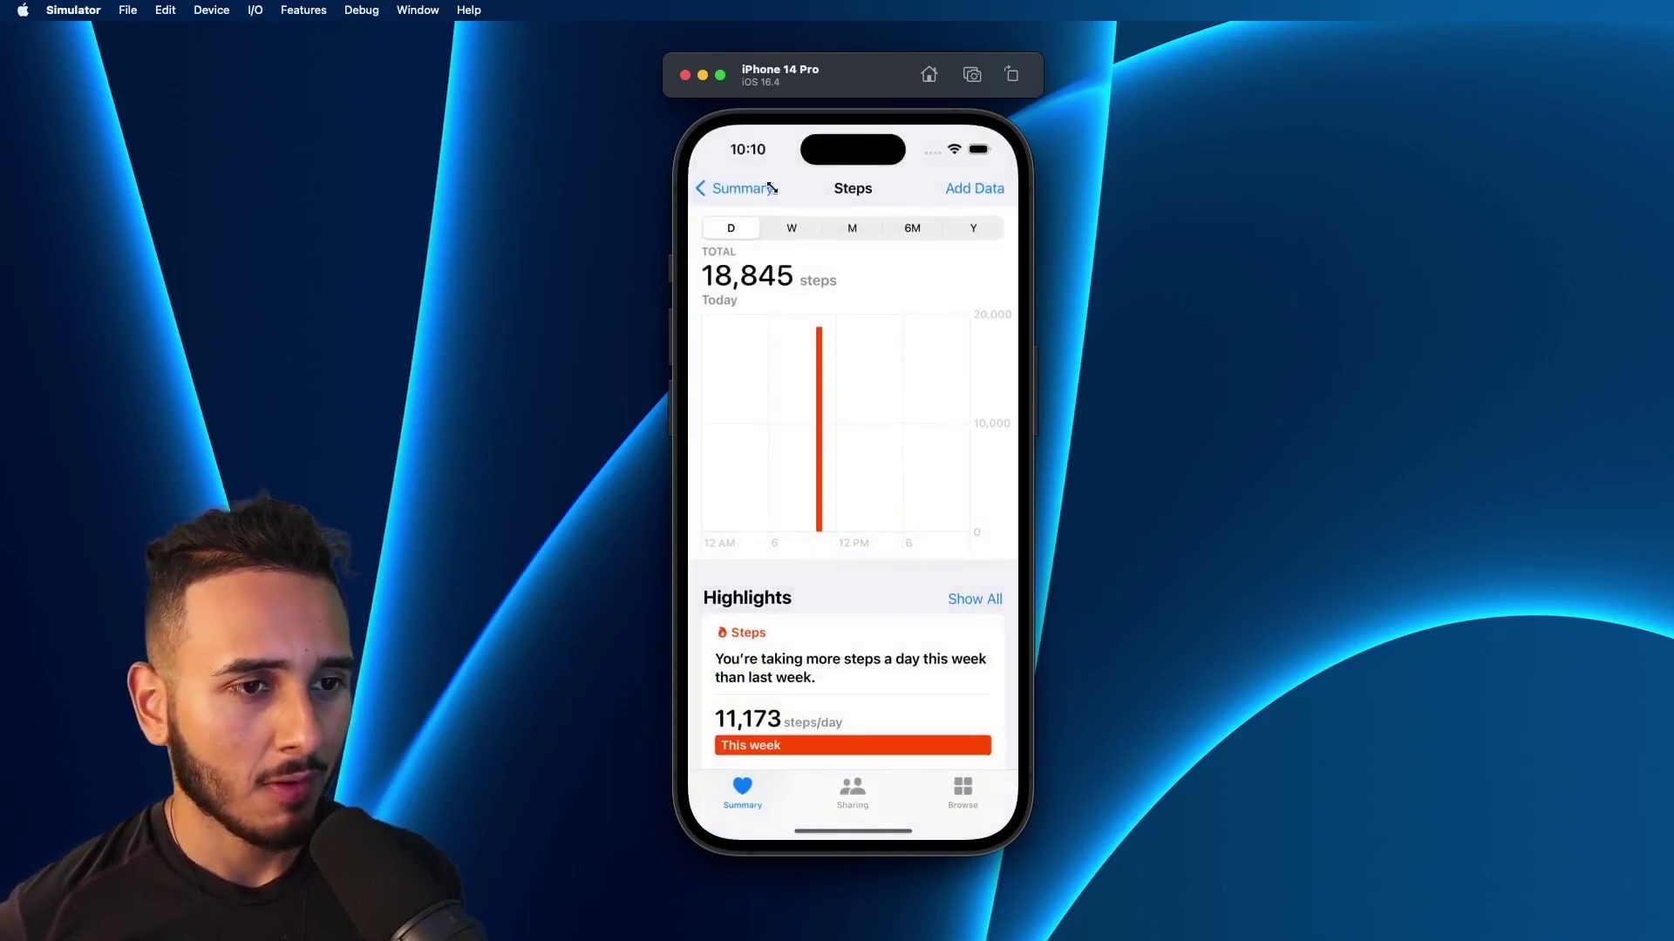
Step: View steps by week, return to Summary and go into Workouts
click(796, 226)
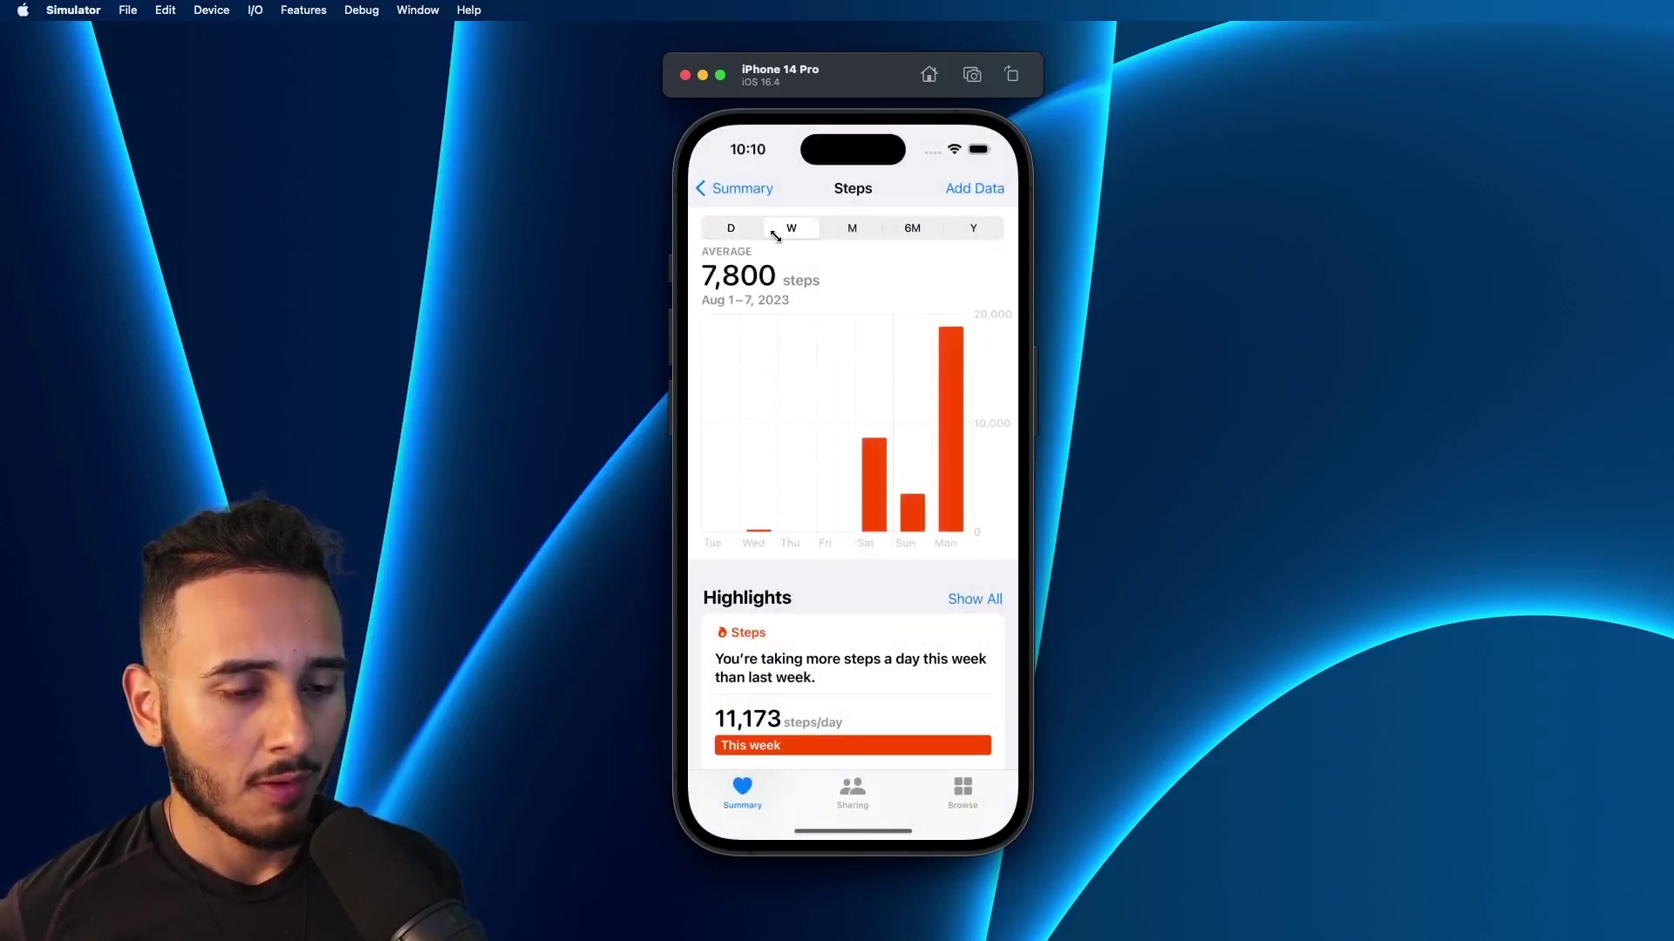
click(741, 189)
click(849, 496)
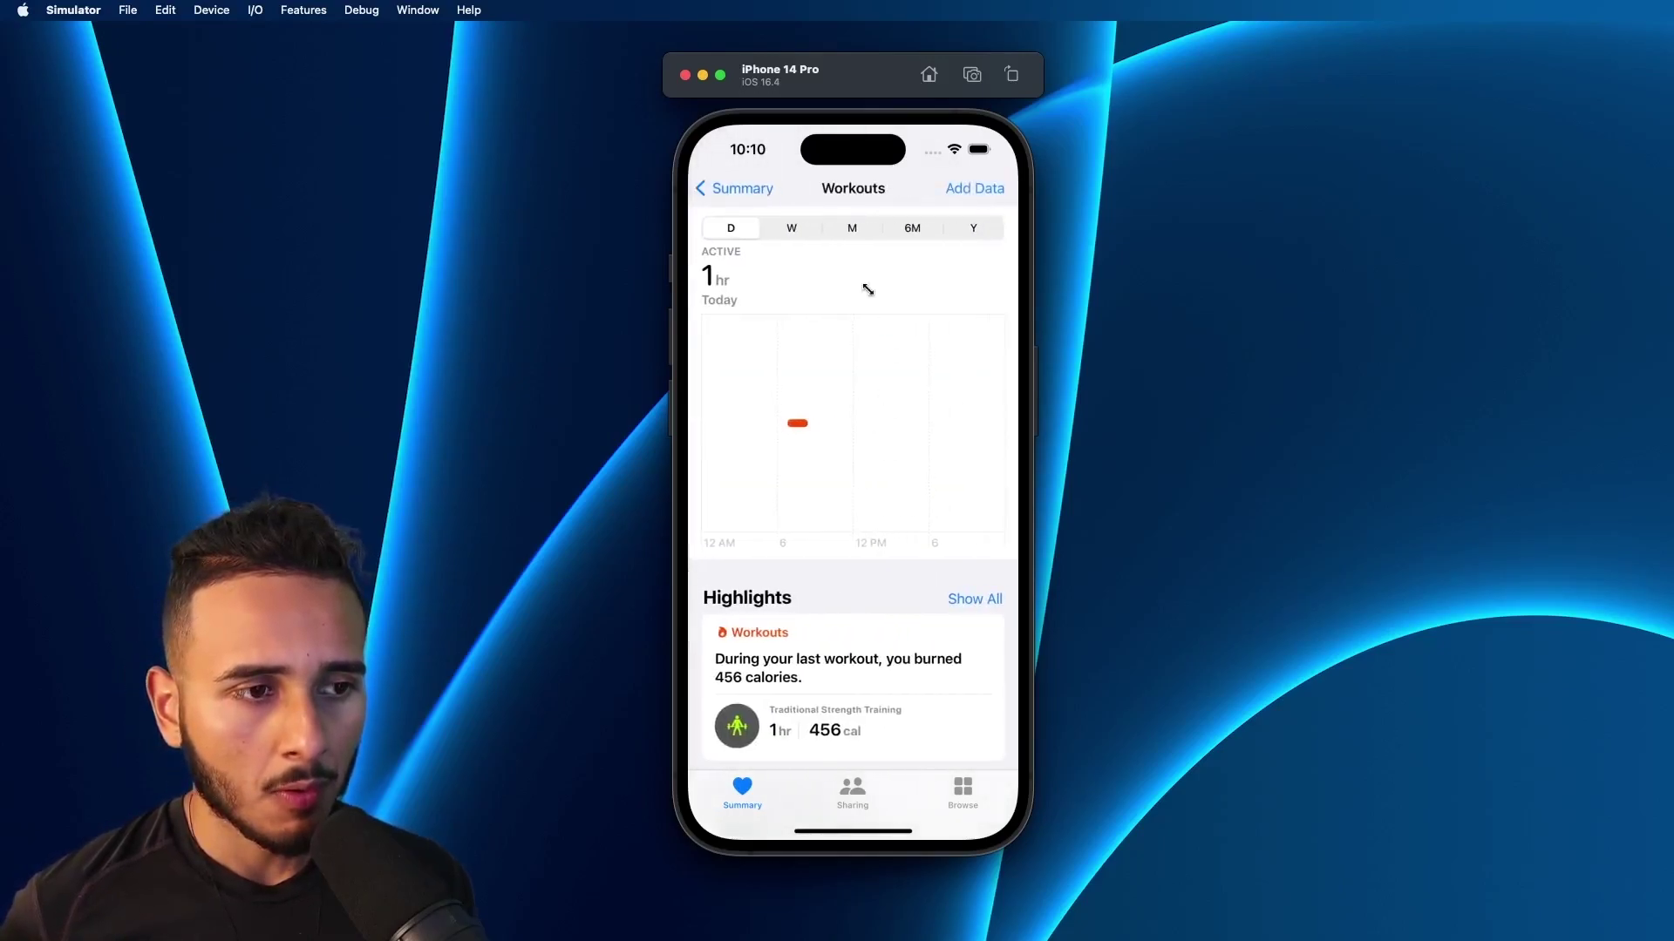
Step: Log a Tai Chi workout from 3:10 to 5:10 AM burning 451 calories
click(971, 190)
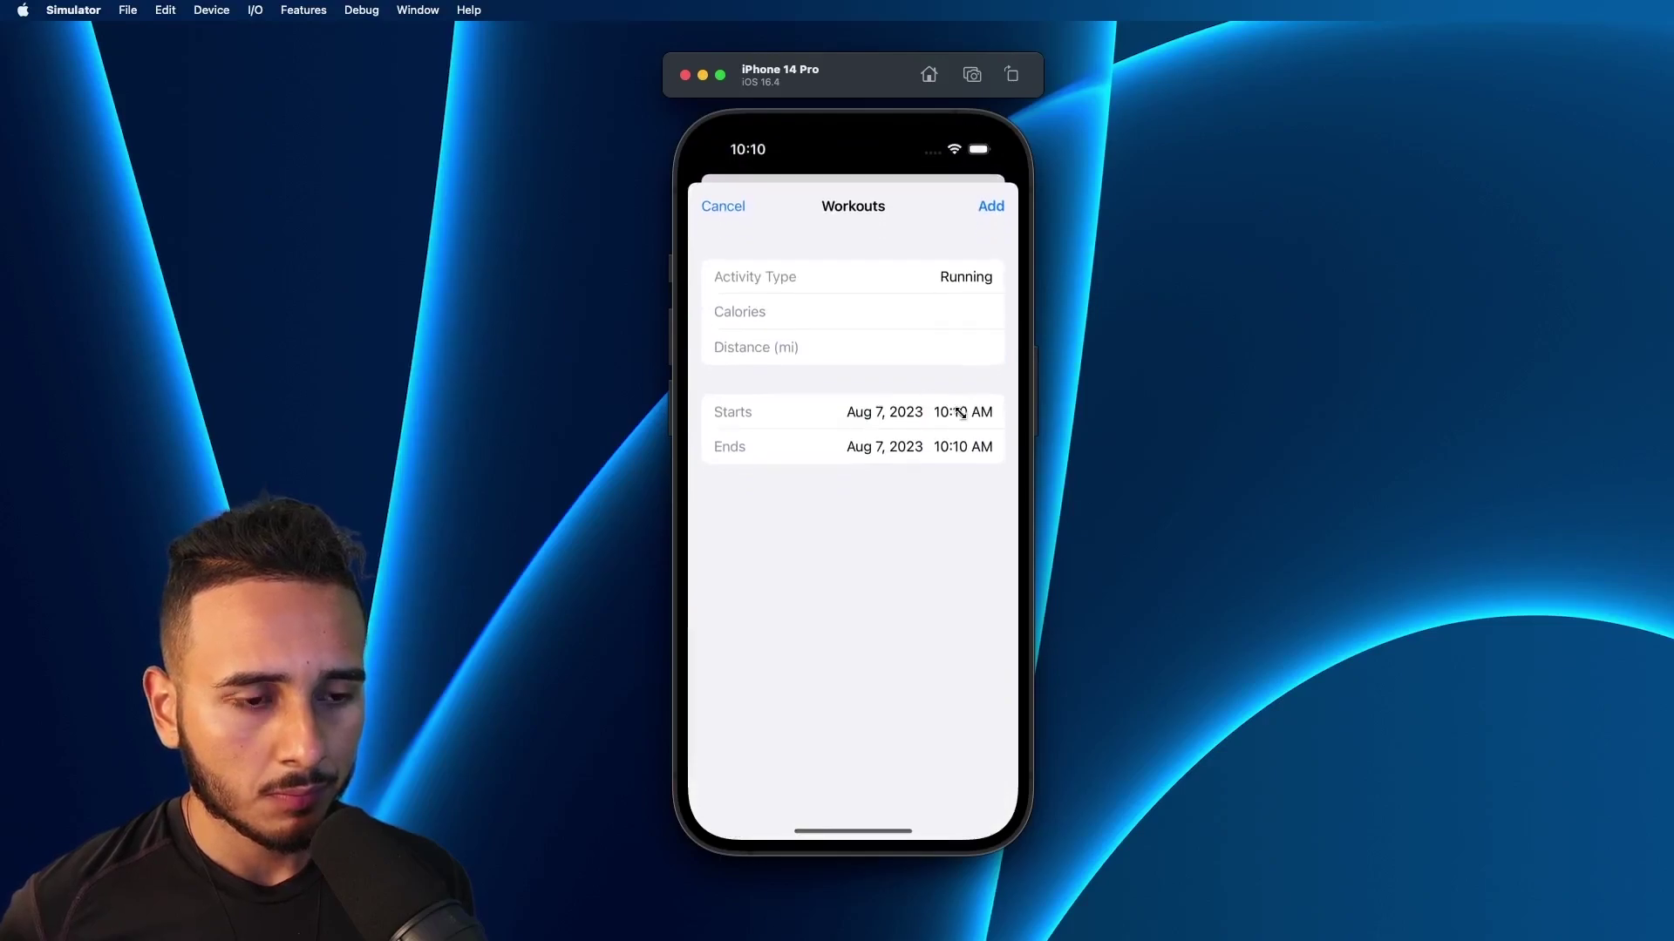
click(959, 412)
scroll(859, 731, up, 3)
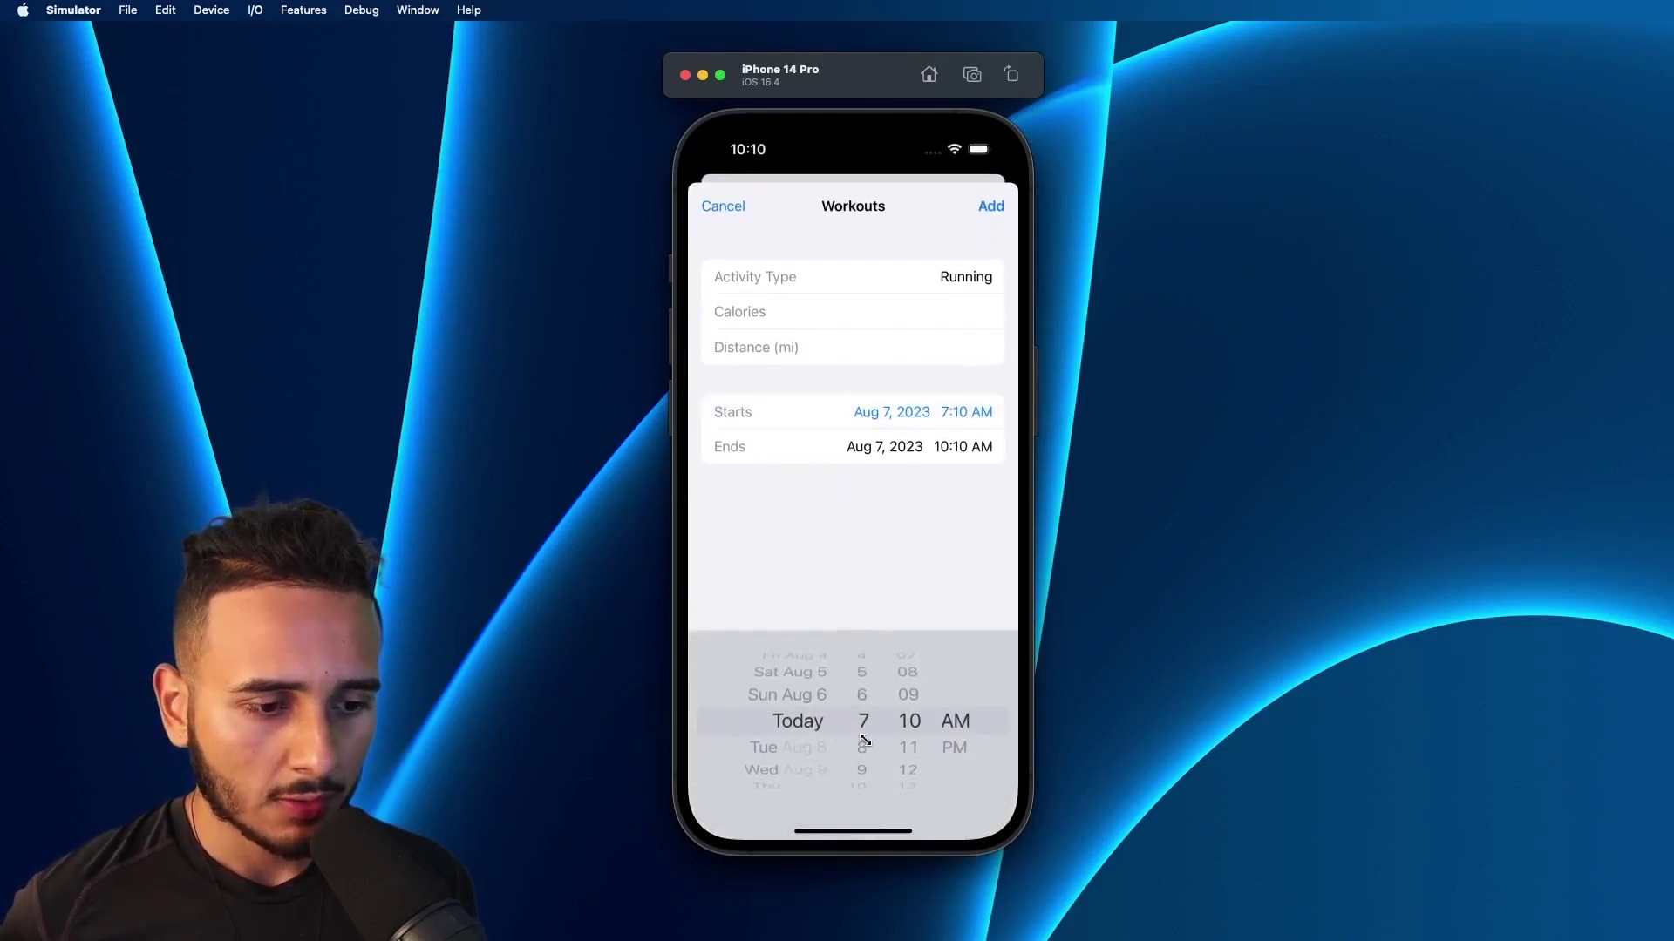
scroll(864, 736, up, 4)
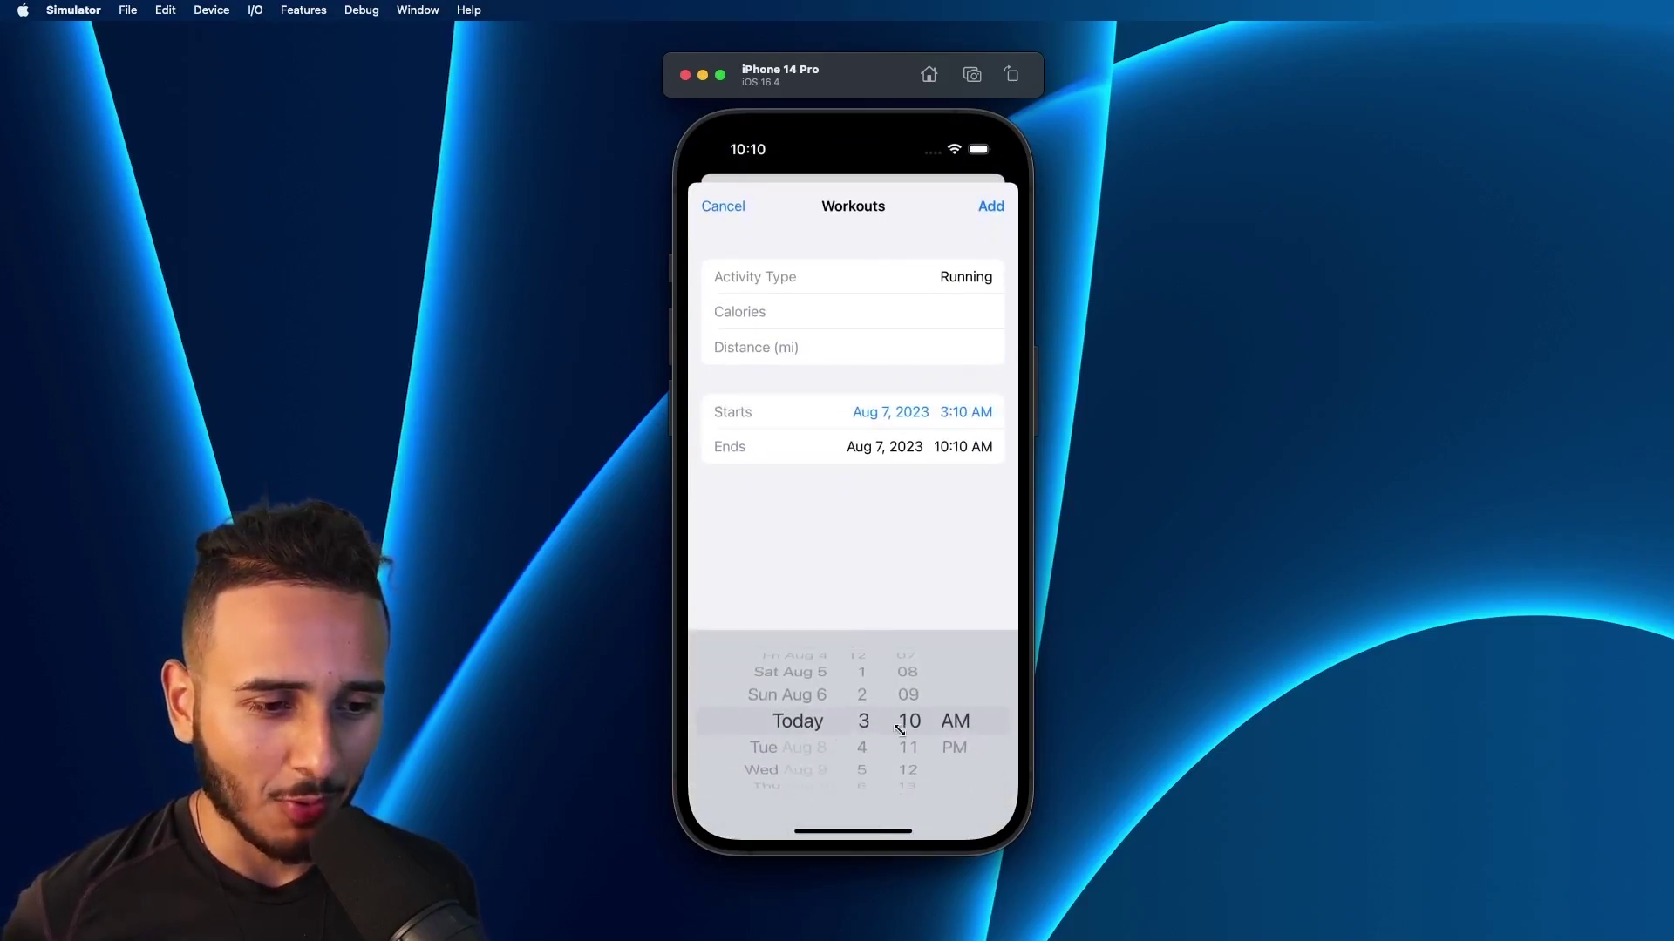
click(954, 447)
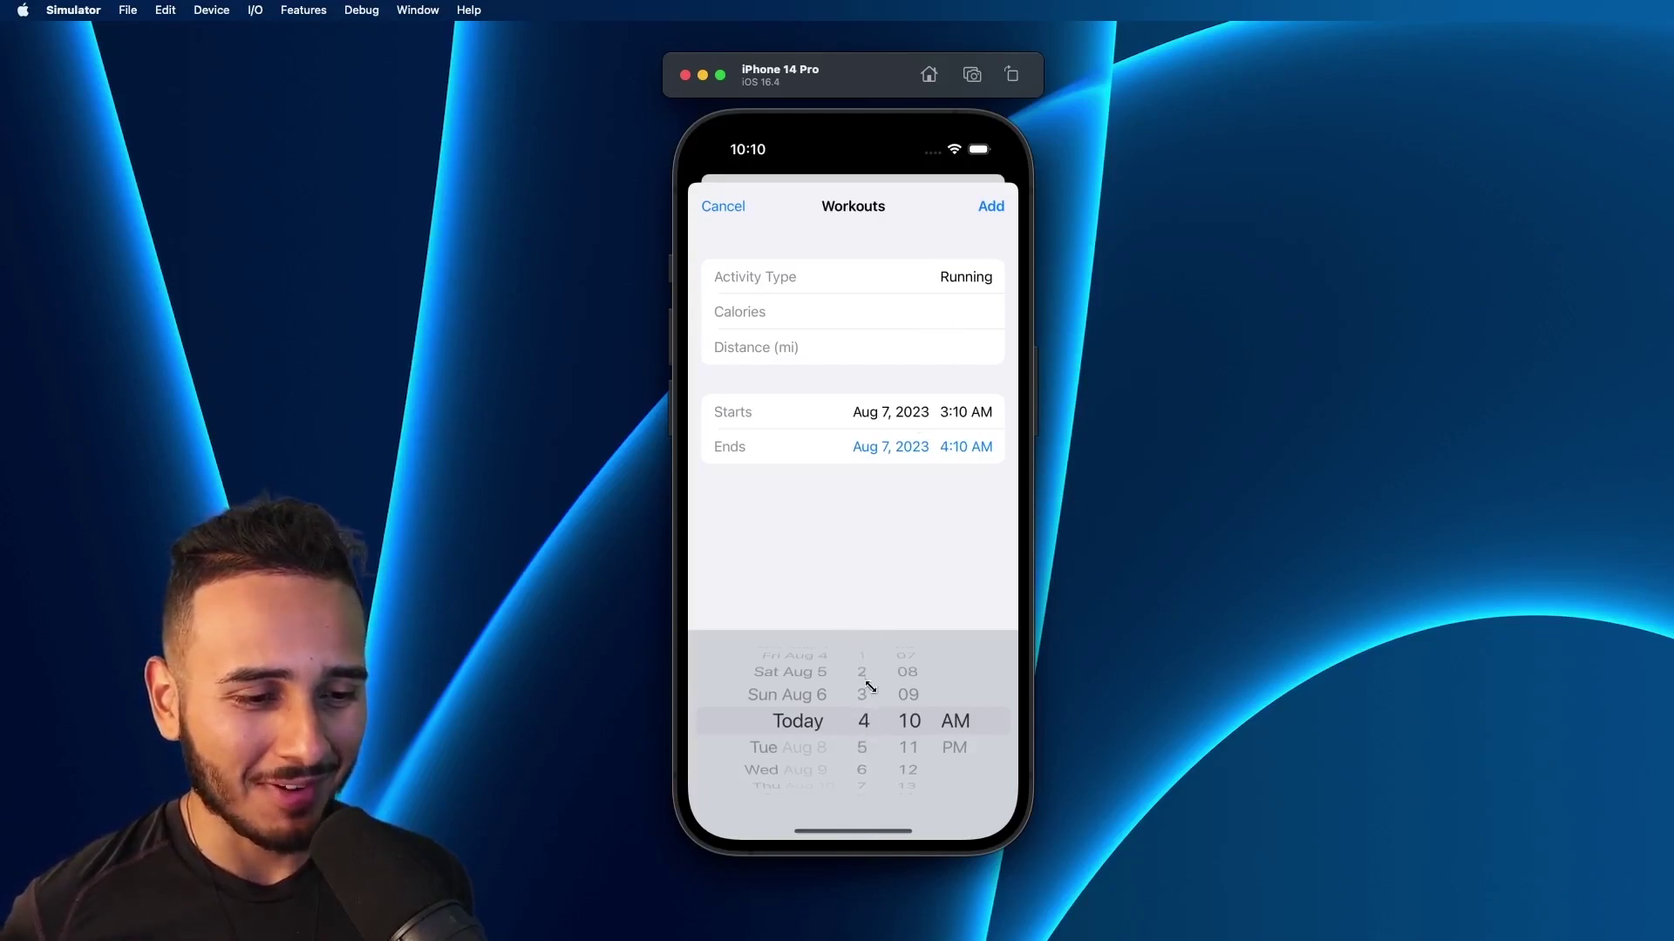
click(971, 293)
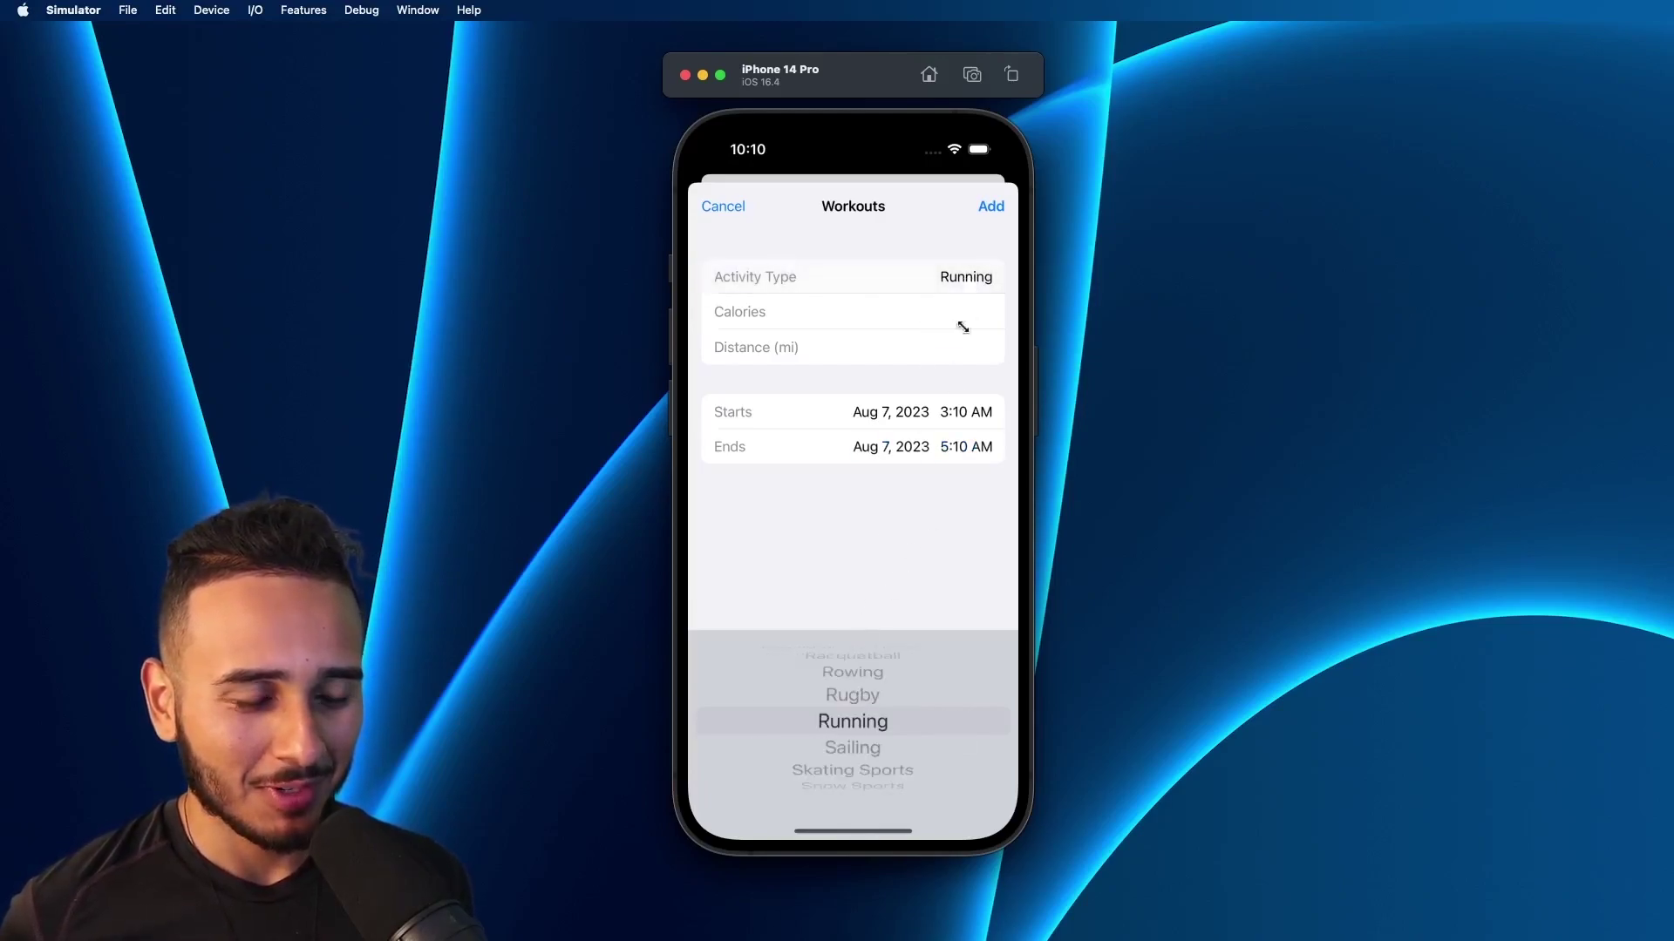
scroll(867, 706, down, 3)
mouse_move(874, 723)
mouse_down()
mouse_move(893, 558)
mouse_move(910, 605)
mouse_up()
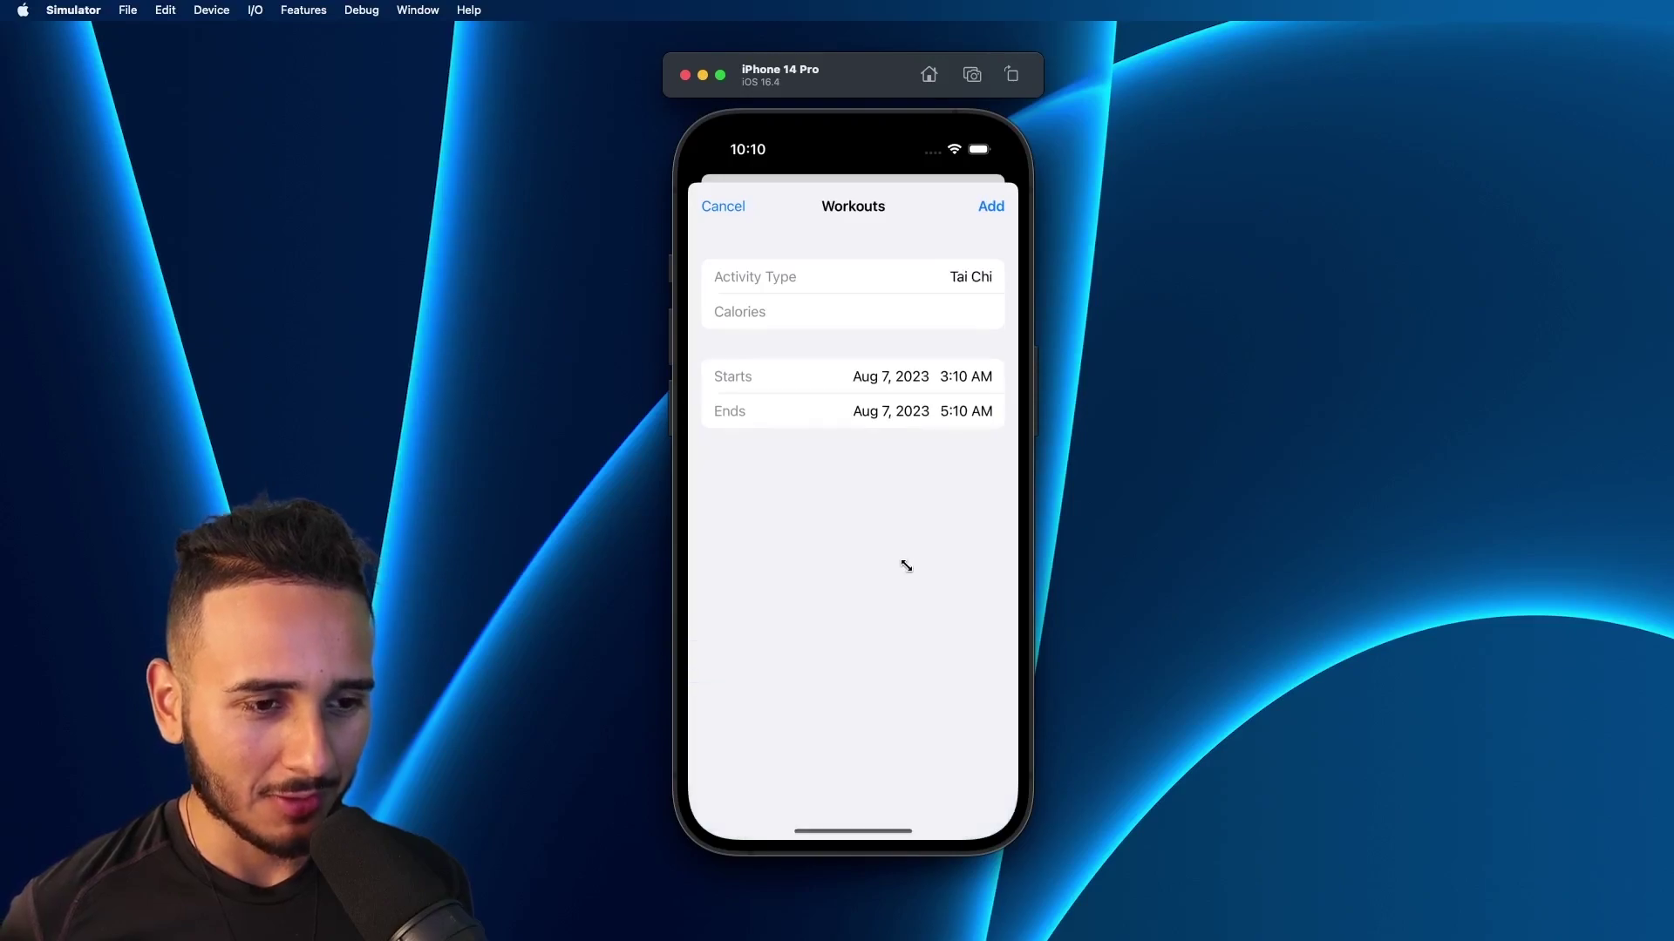
click(928, 313)
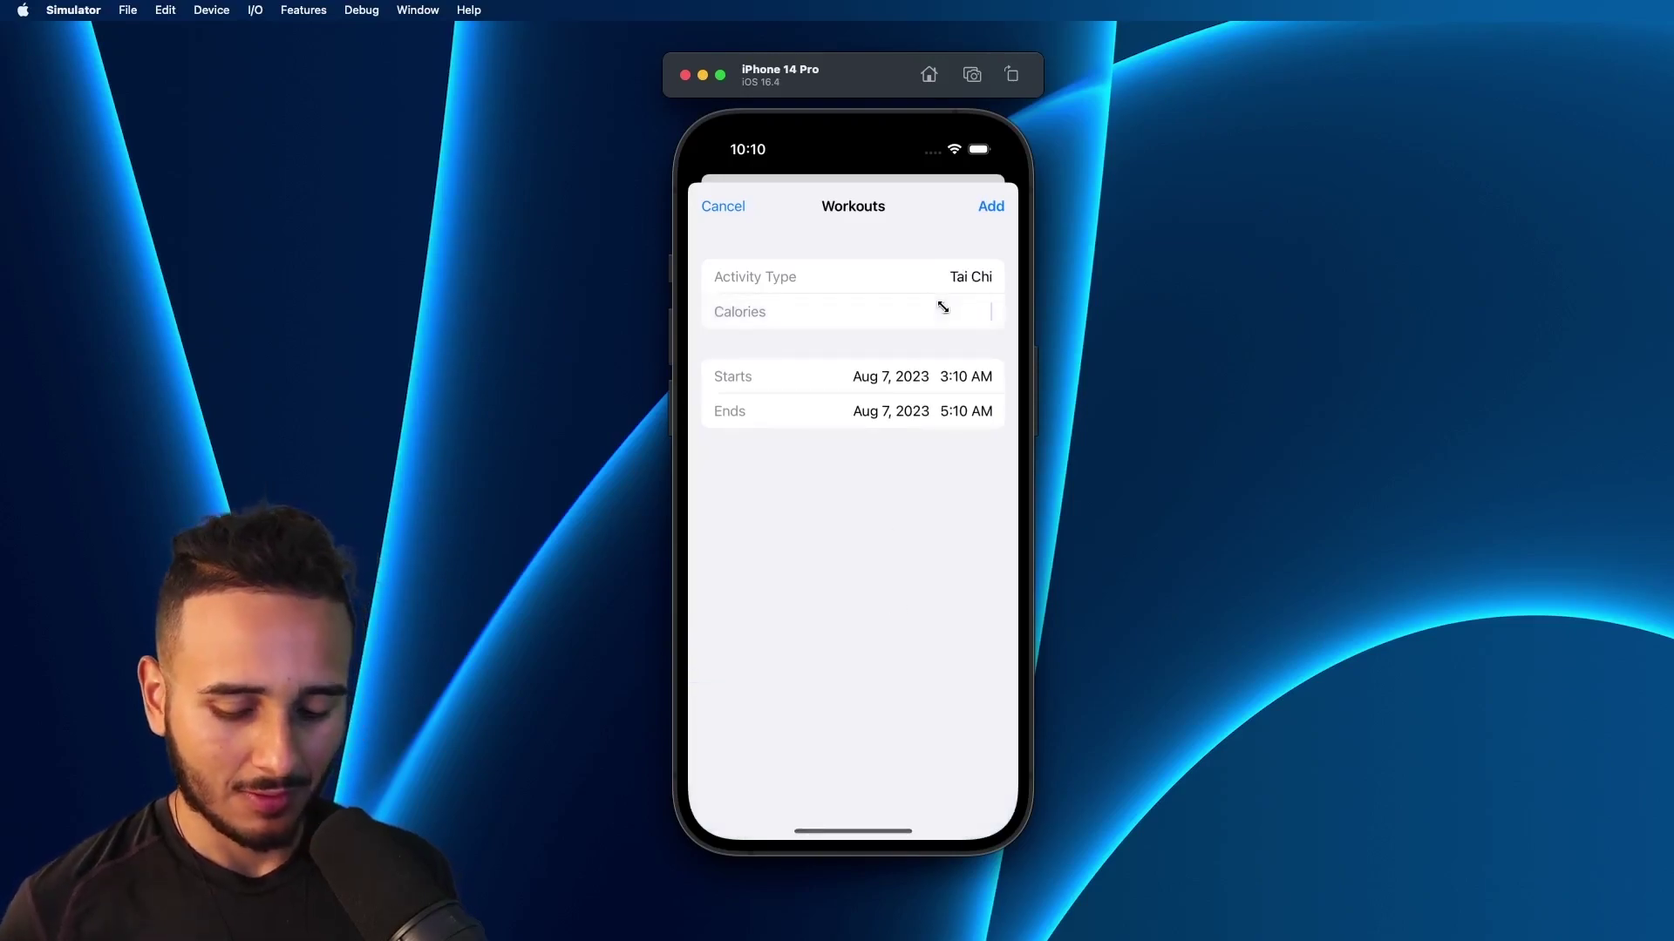
text(451)
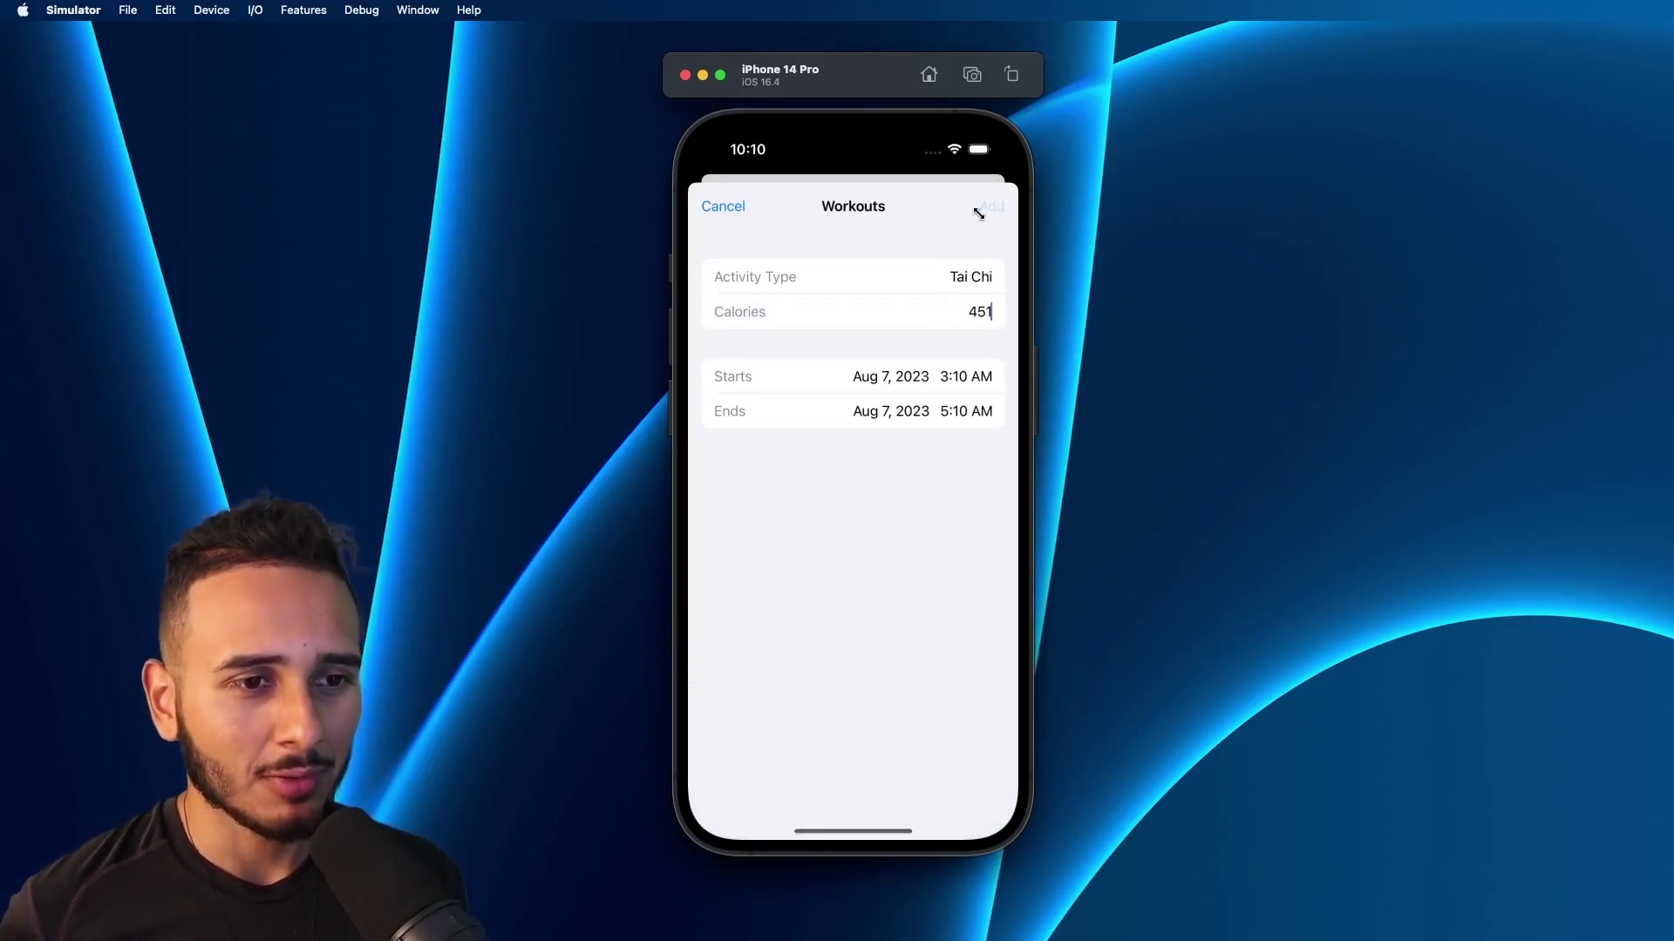
click(978, 209)
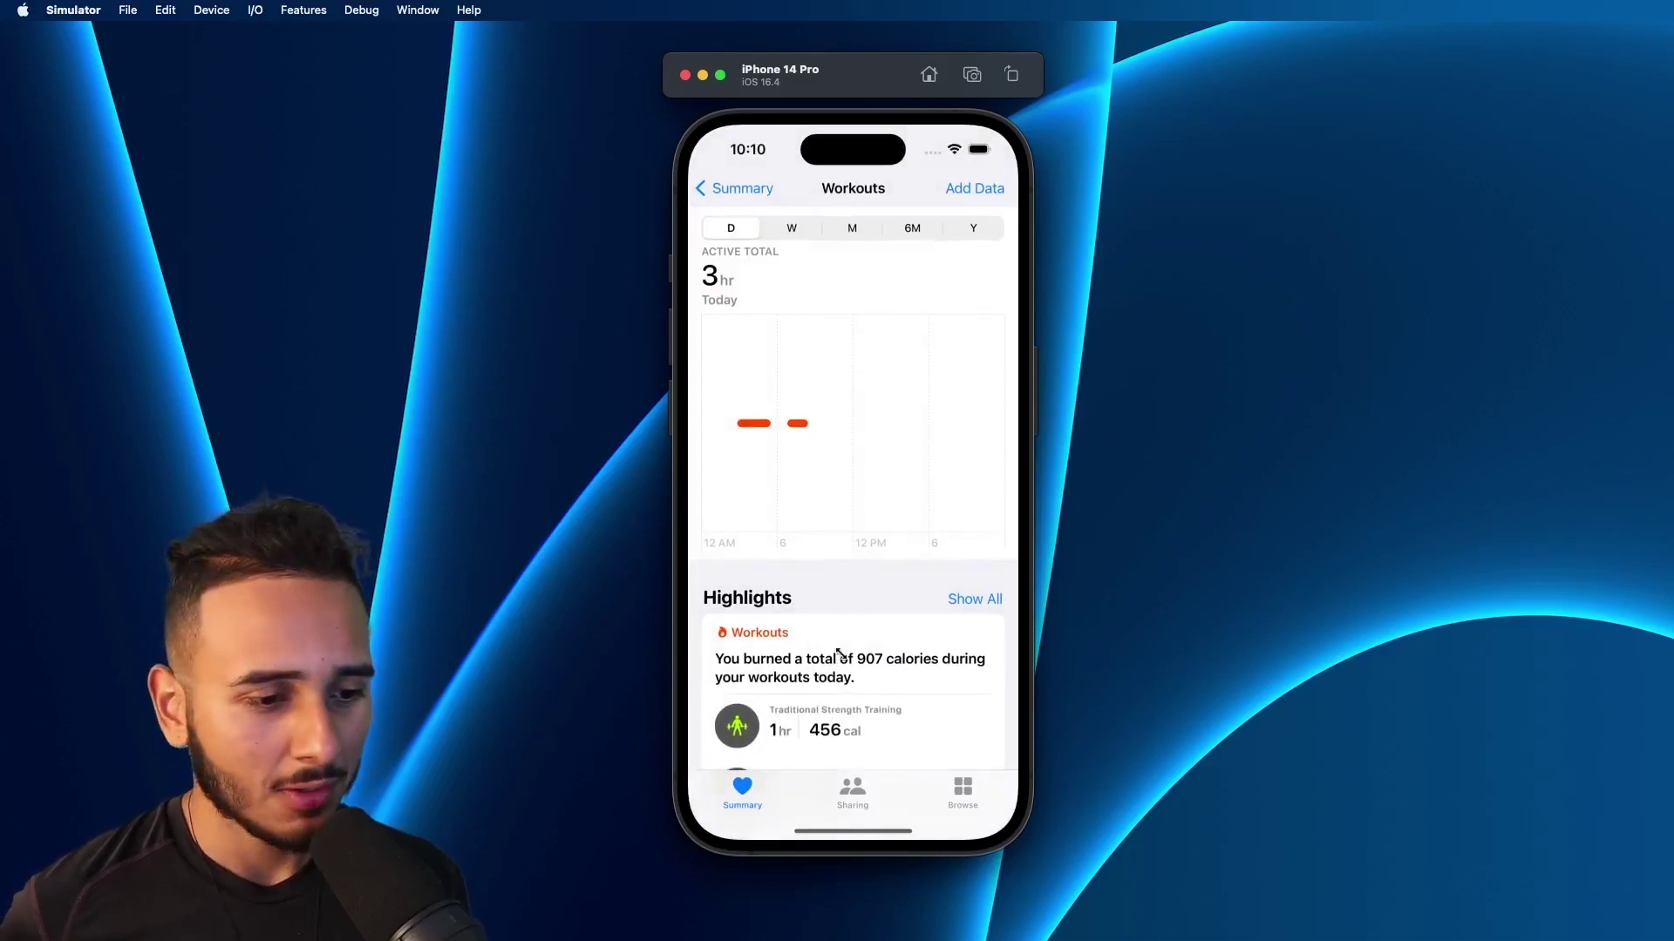
scroll(850, 530, down, 5)
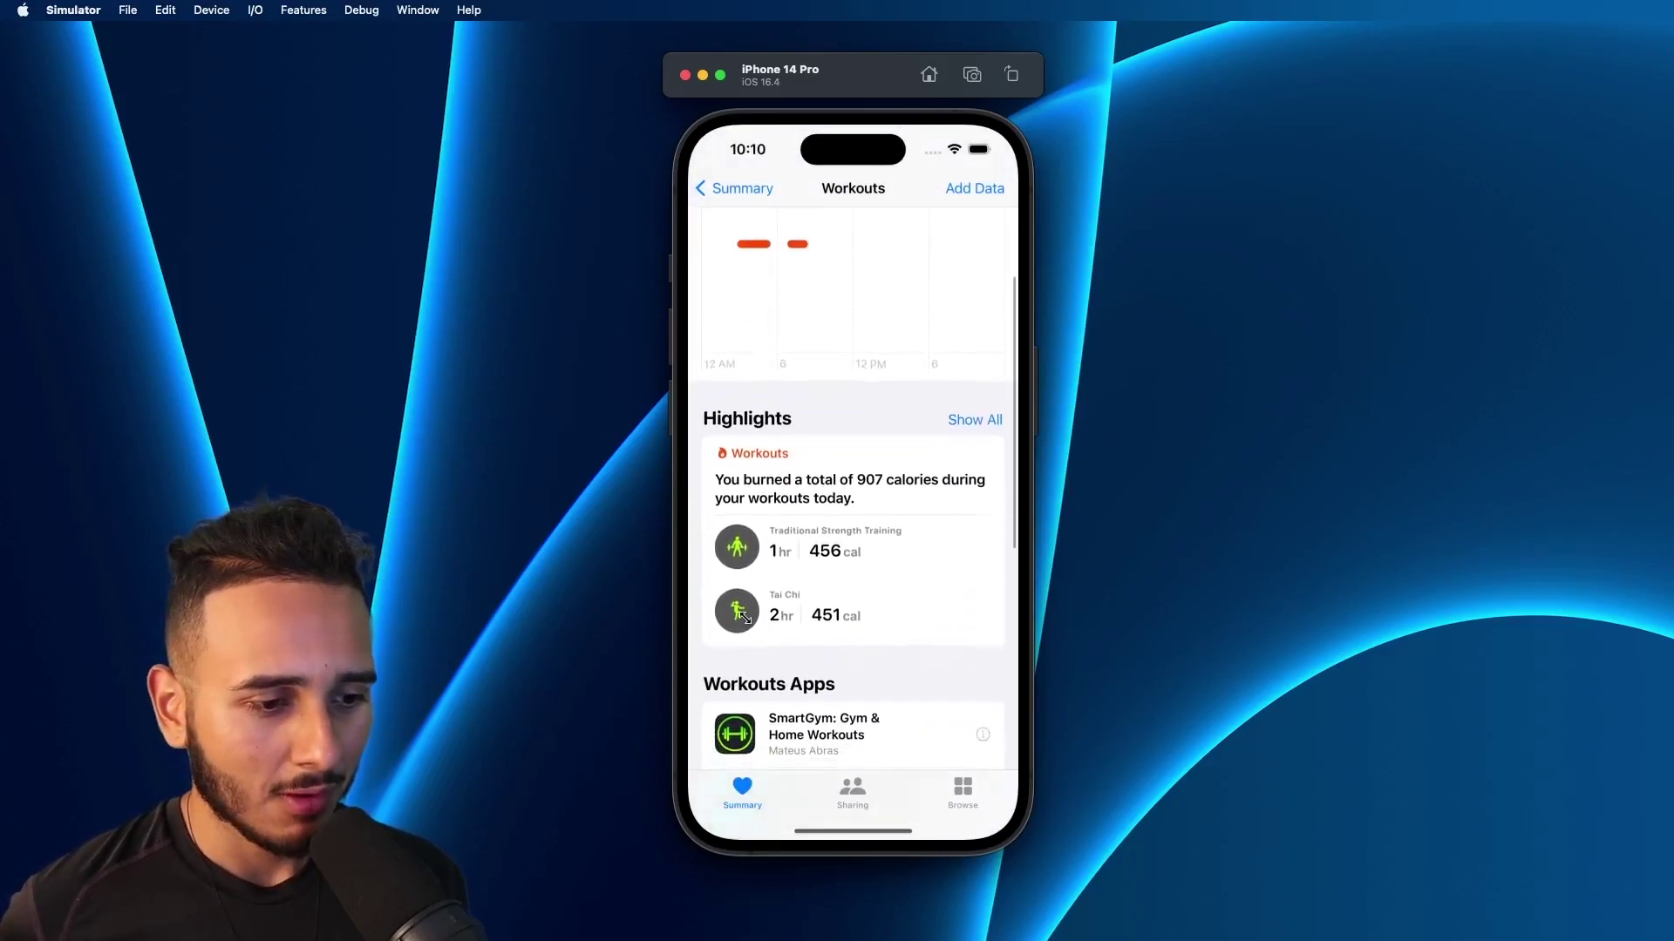
scroll(851, 513, up, 5)
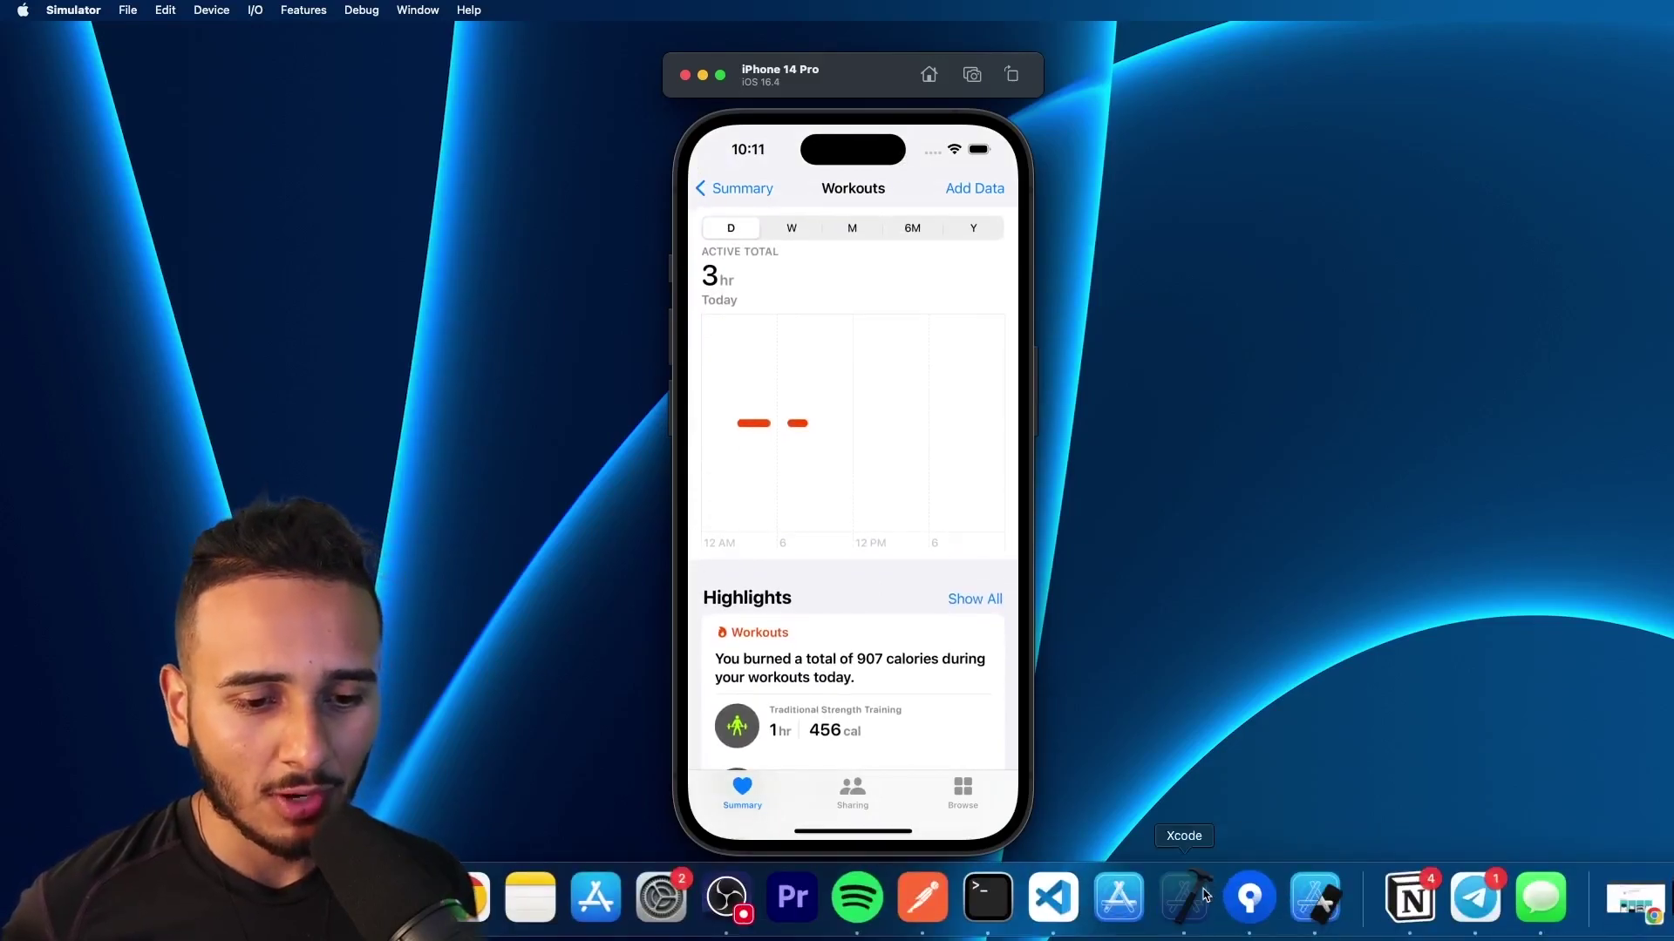
Step: Run FitnessApp from Xcode, scroll to Recent Workouts, then relaunch it
click(1183, 897)
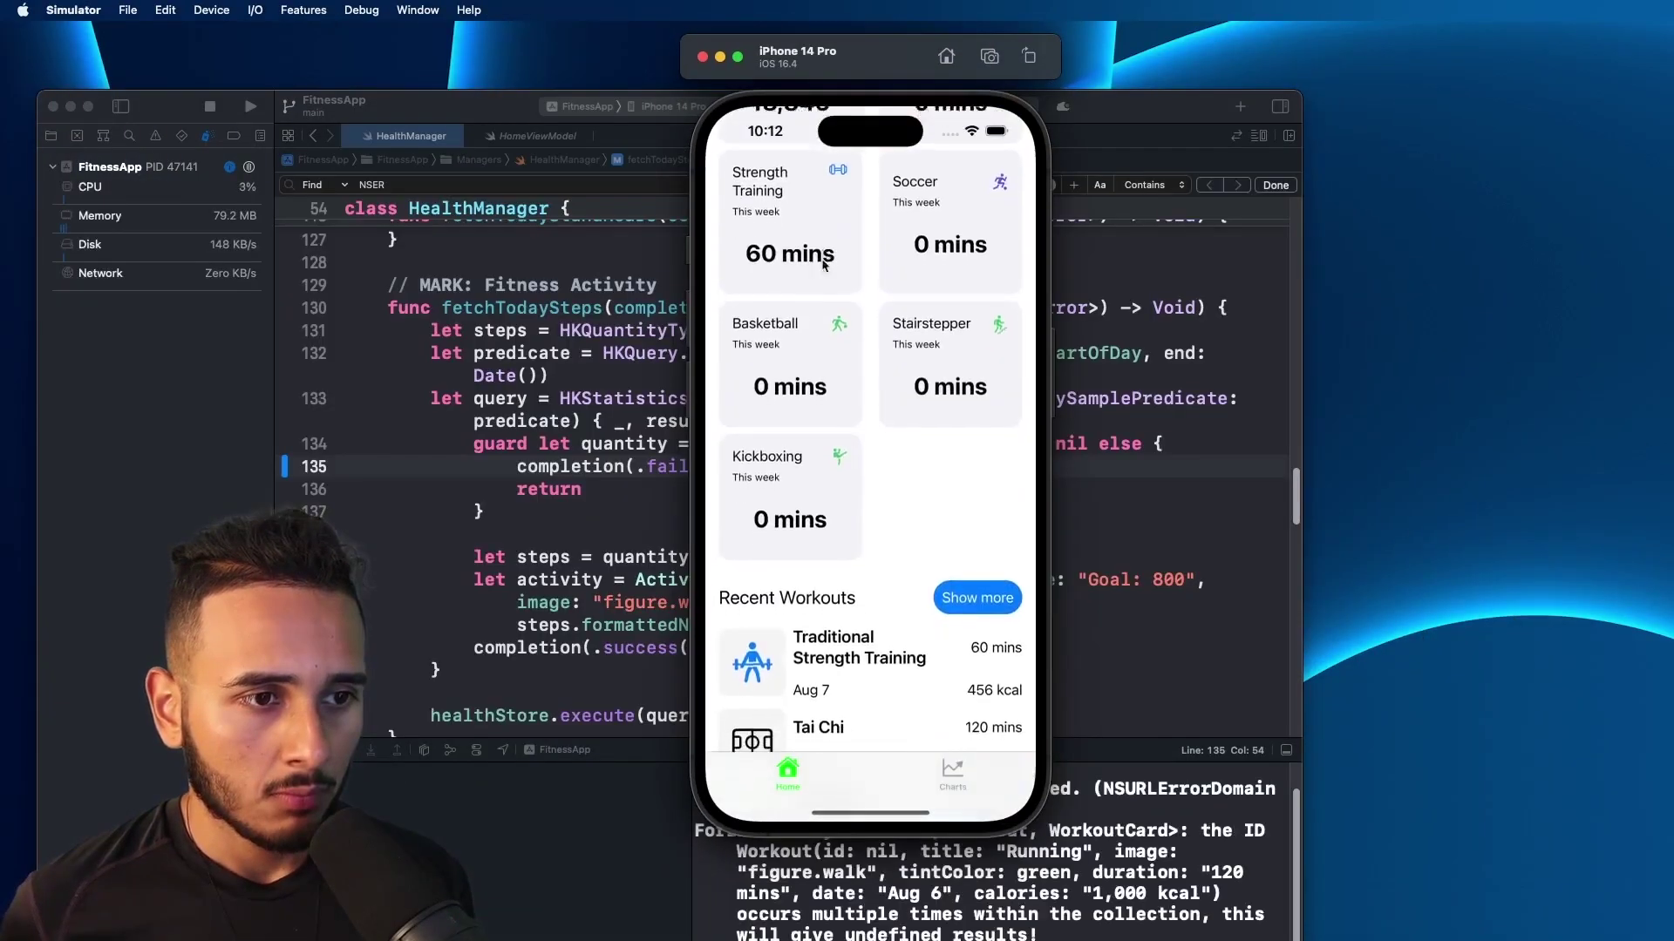
scroll(804, 372, down, 1)
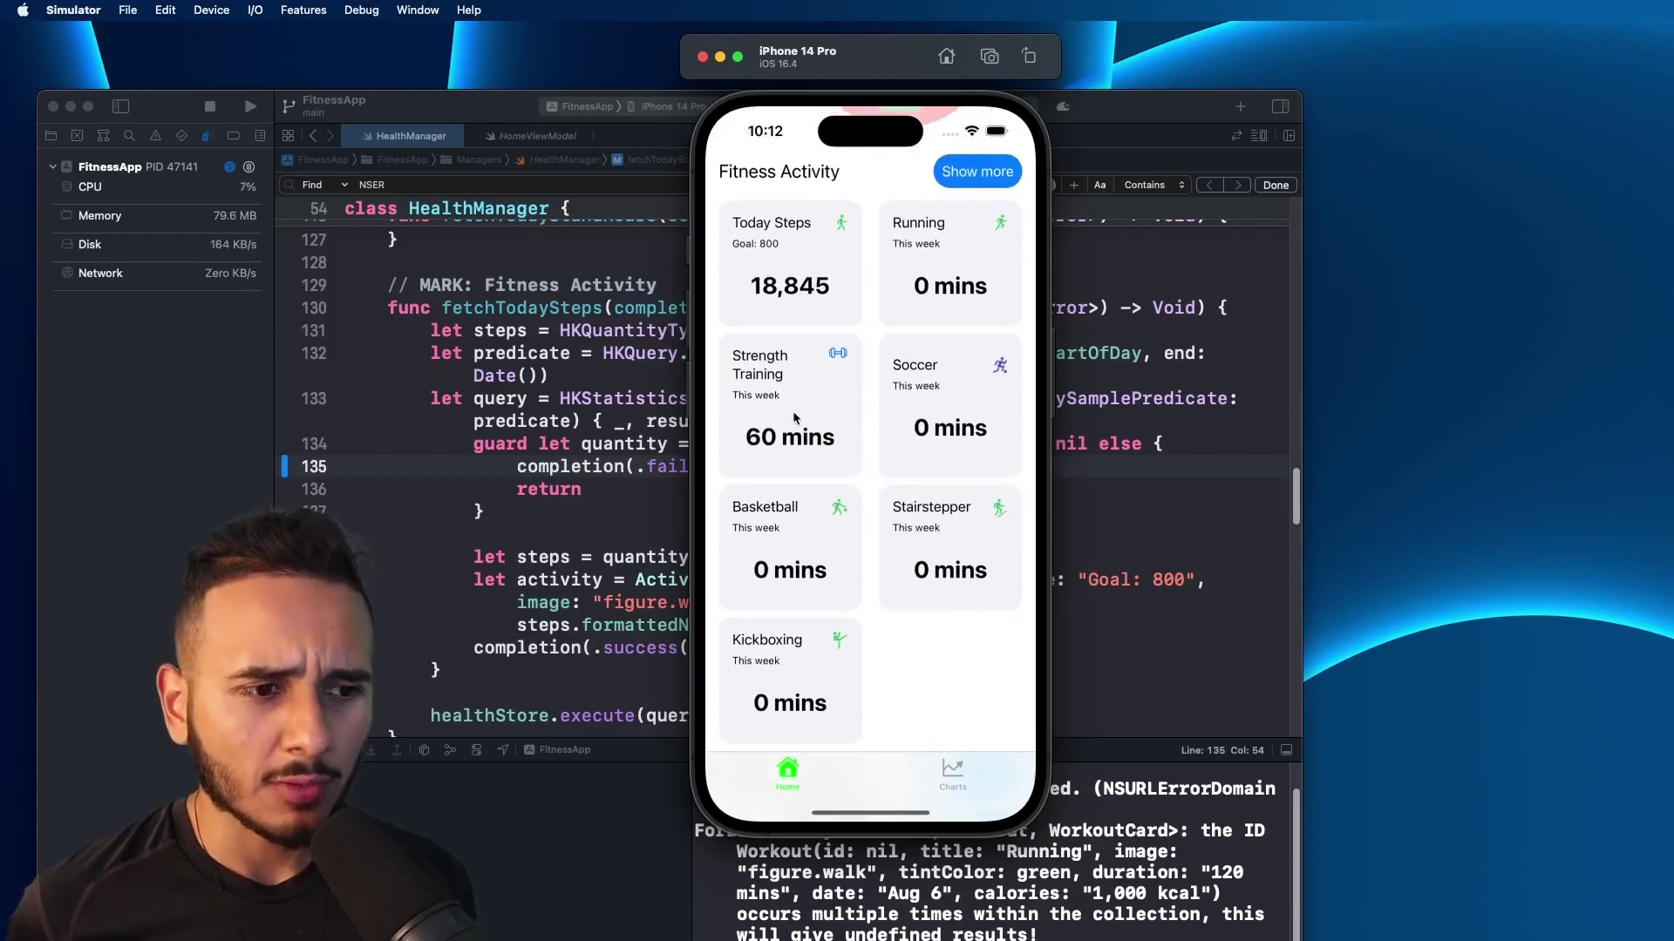
drag(793, 432, 828, 248)
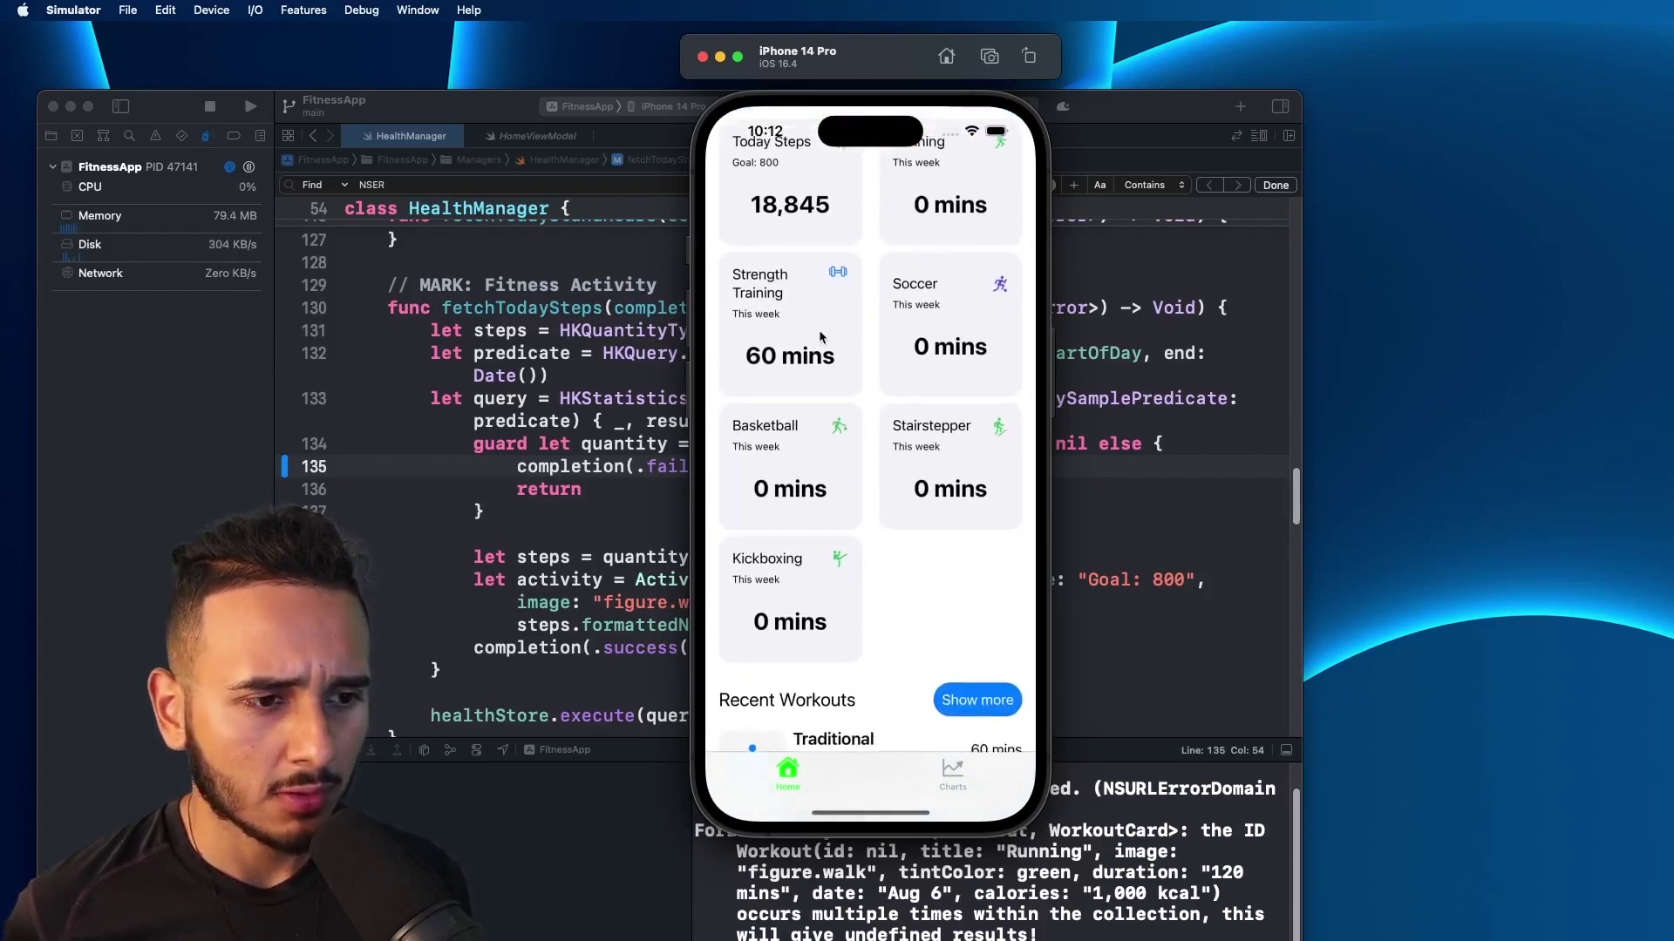
mouse_move(891, 427)
mouse_down()
mouse_move(878, 599)
mouse_move(891, 413)
mouse_up()
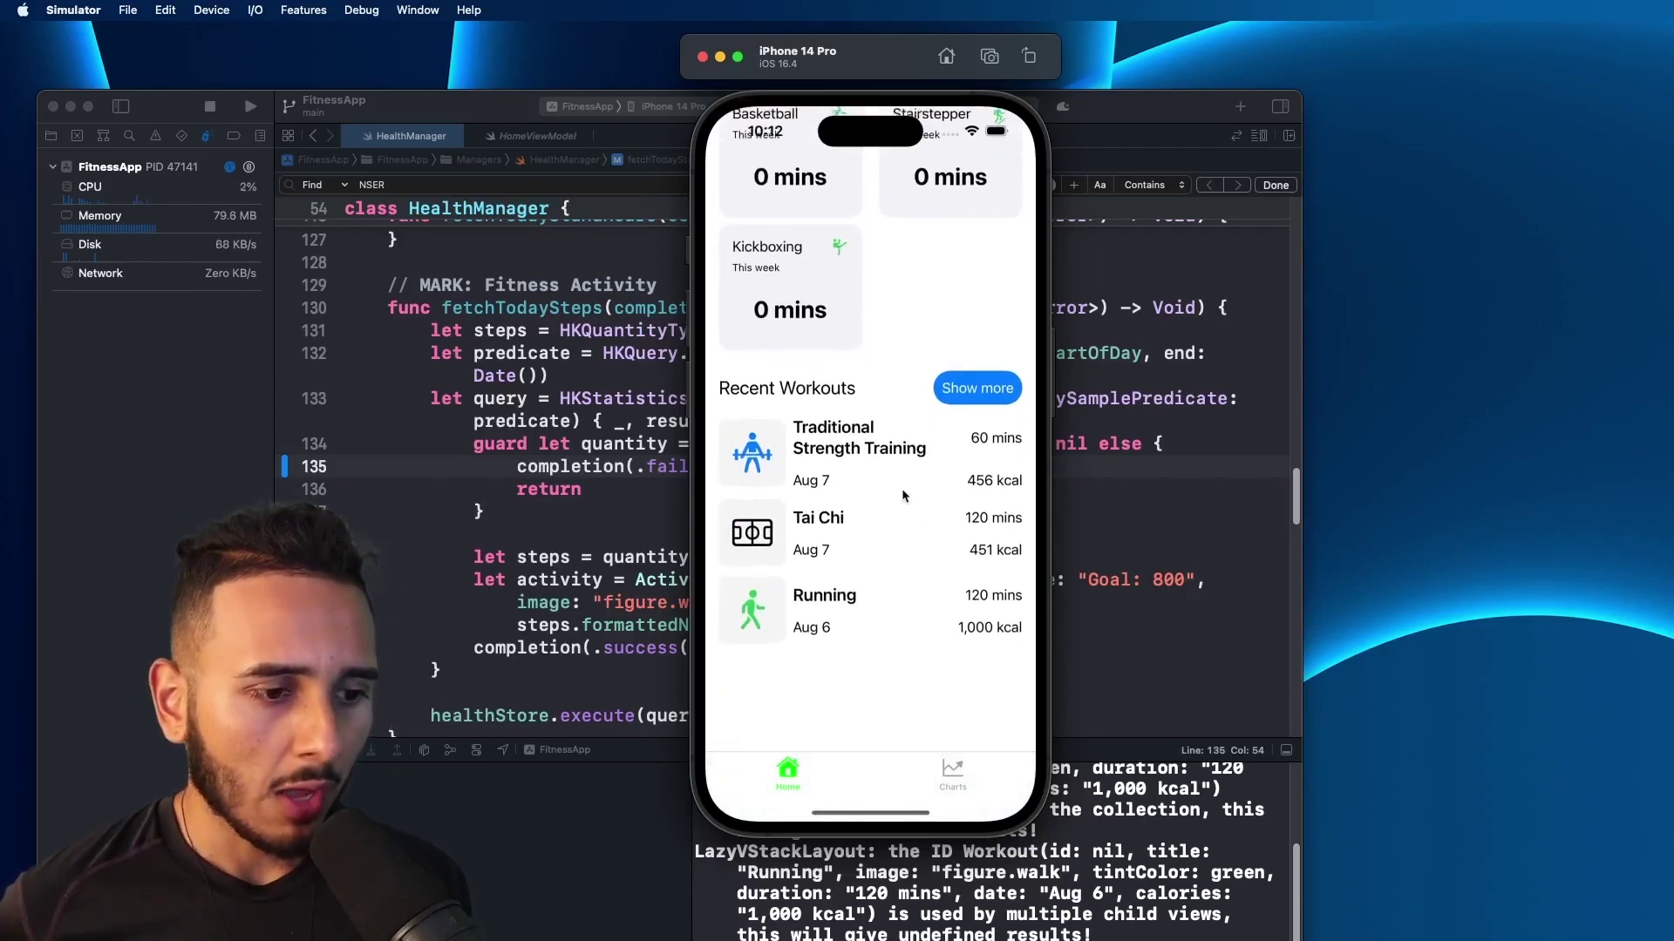
click(247, 107)
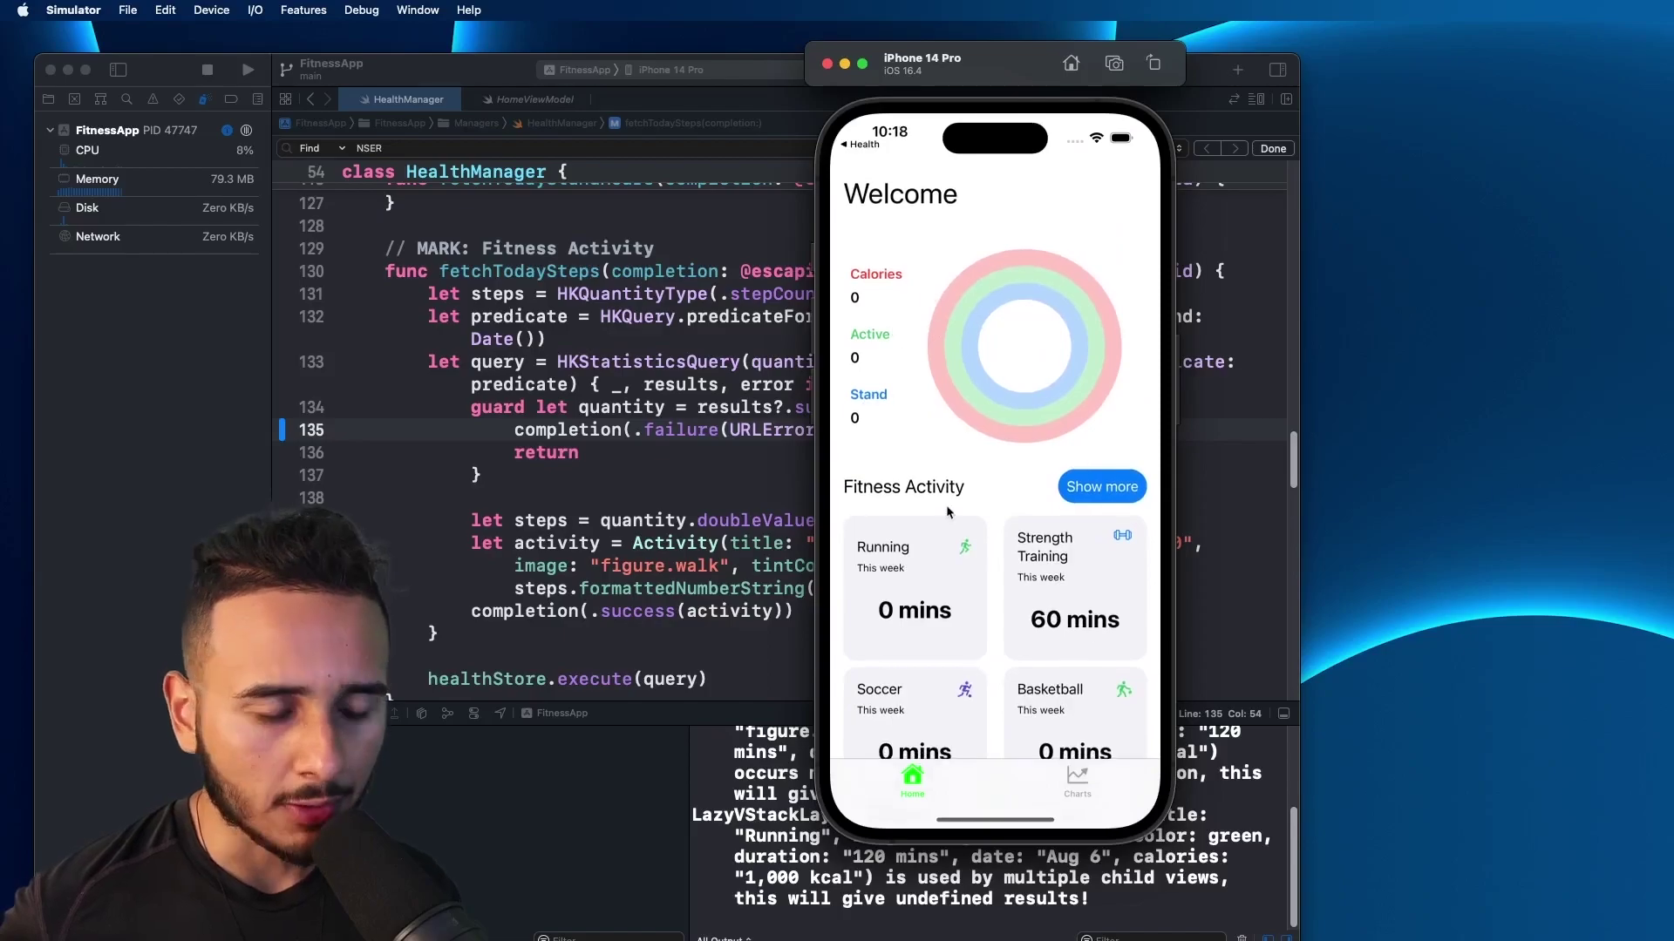
Step: Check the Activity page in Health, then return to the Summary
click(863, 144)
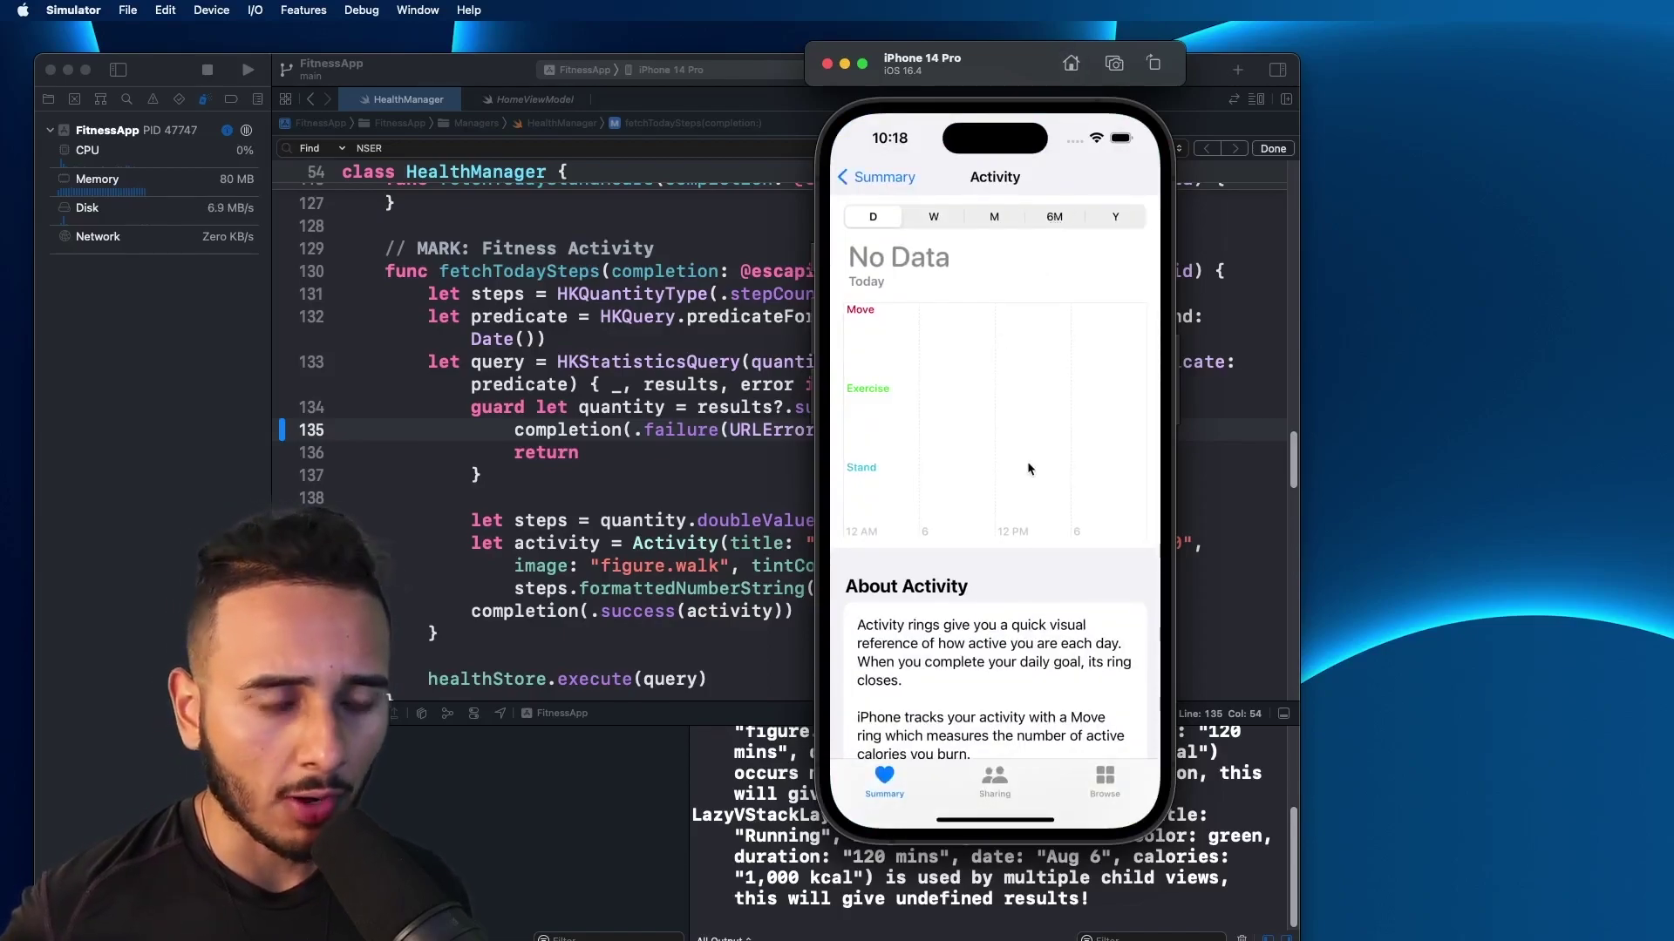
scroll(965, 426, down, 5)
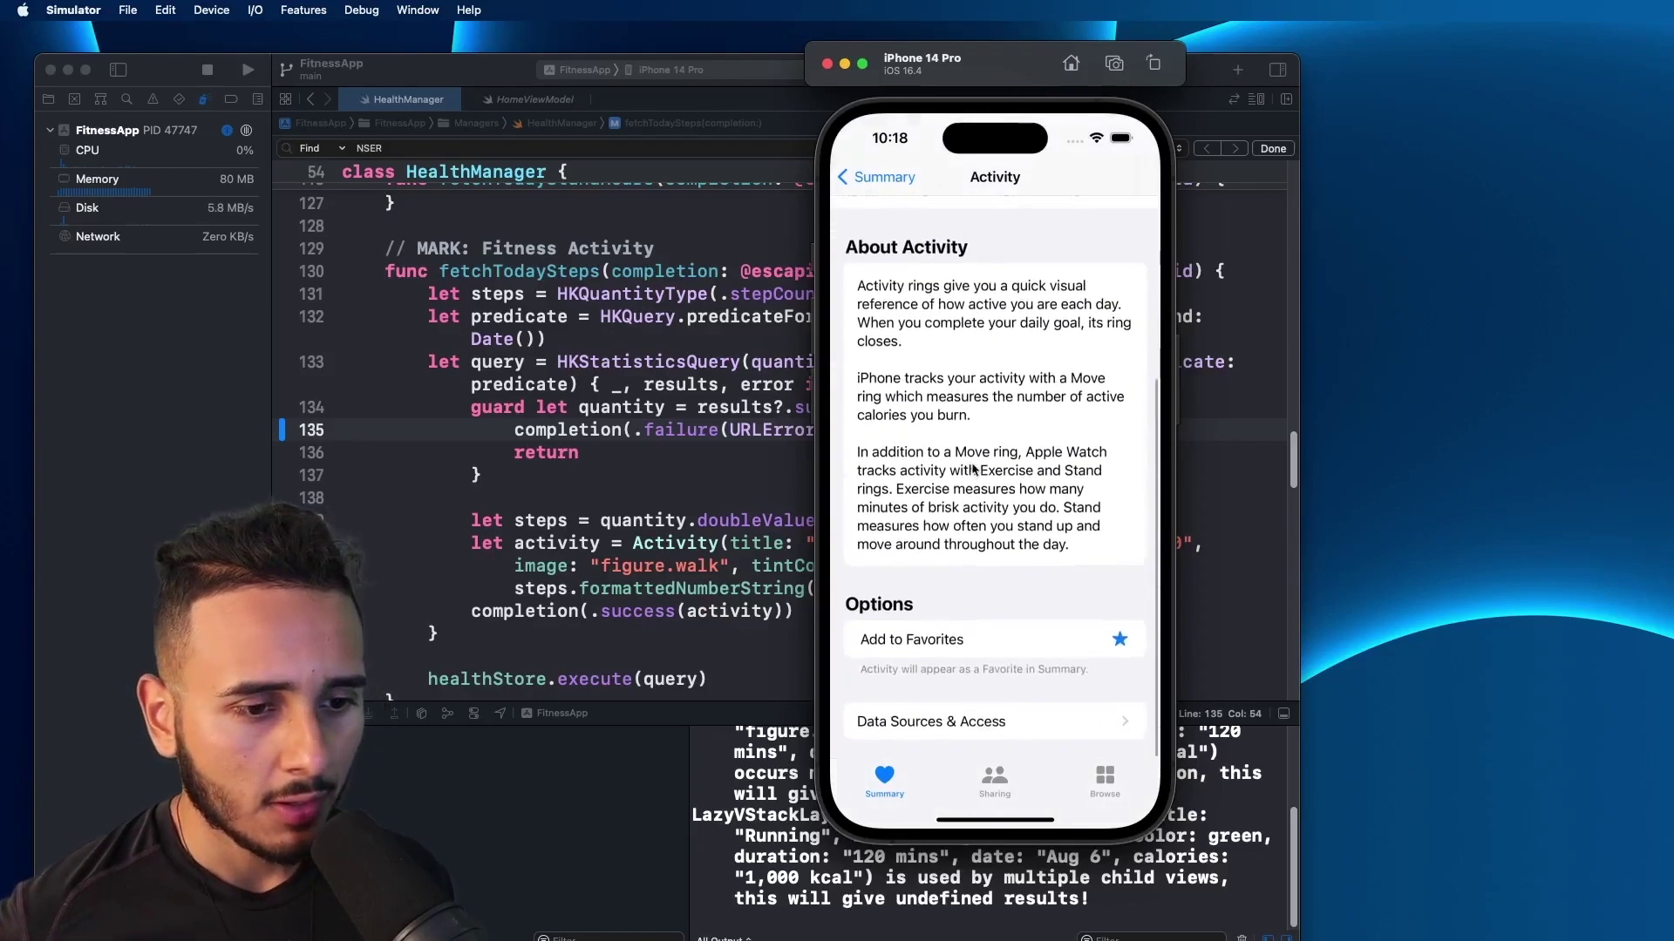
scroll(997, 485, up, 5)
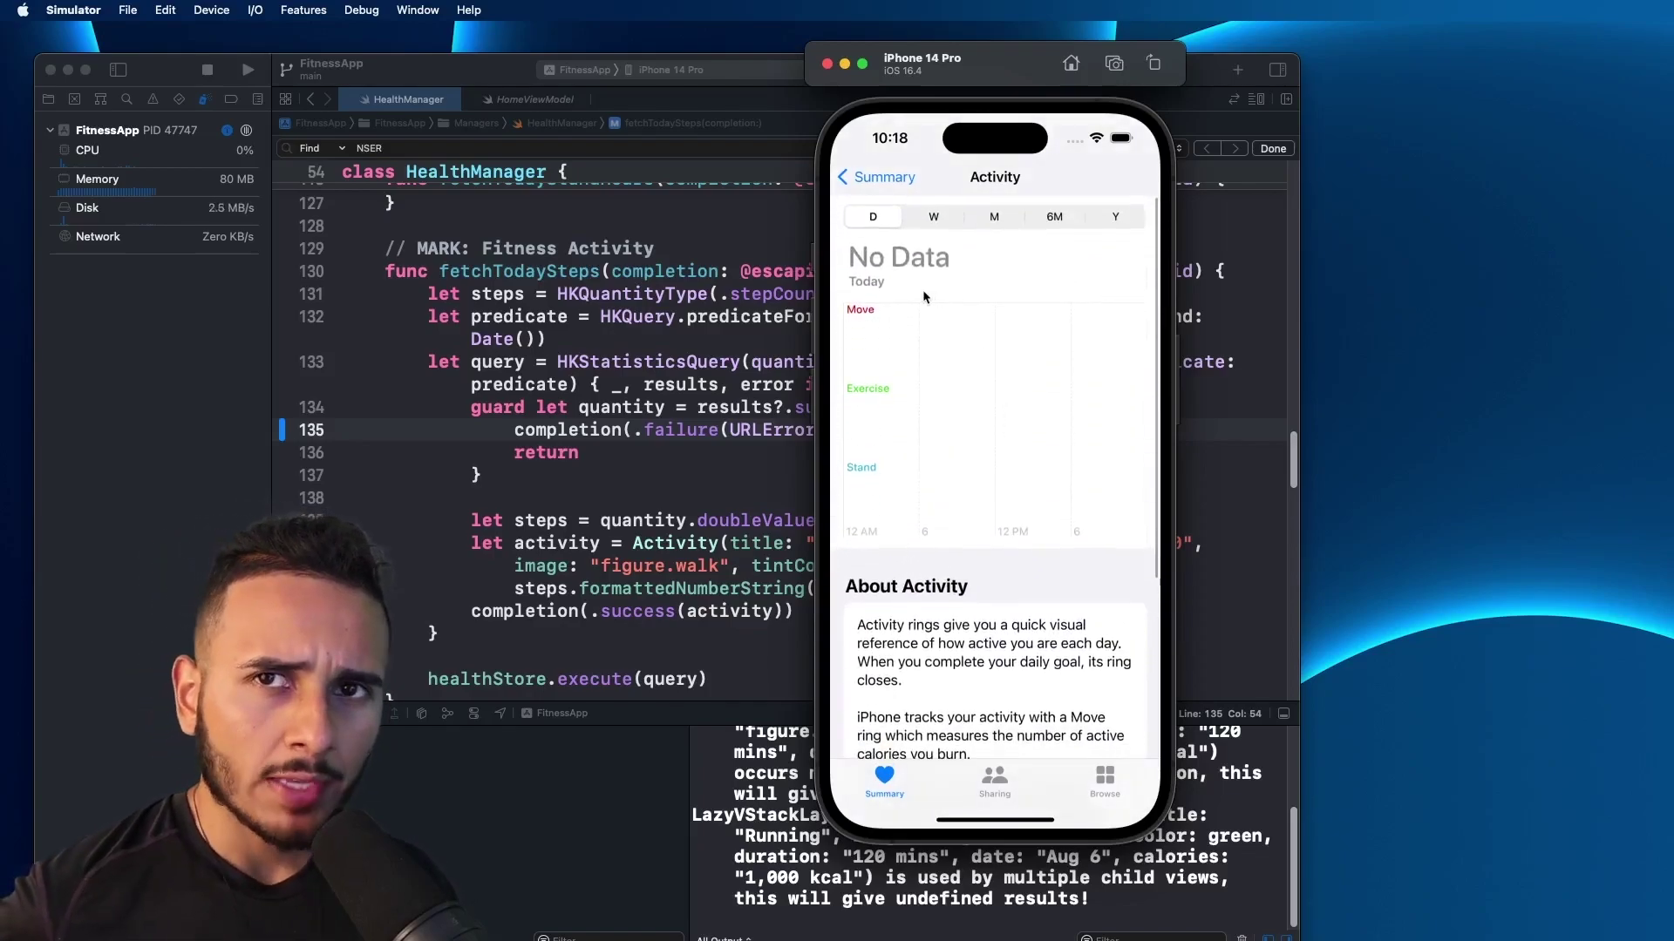
click(876, 176)
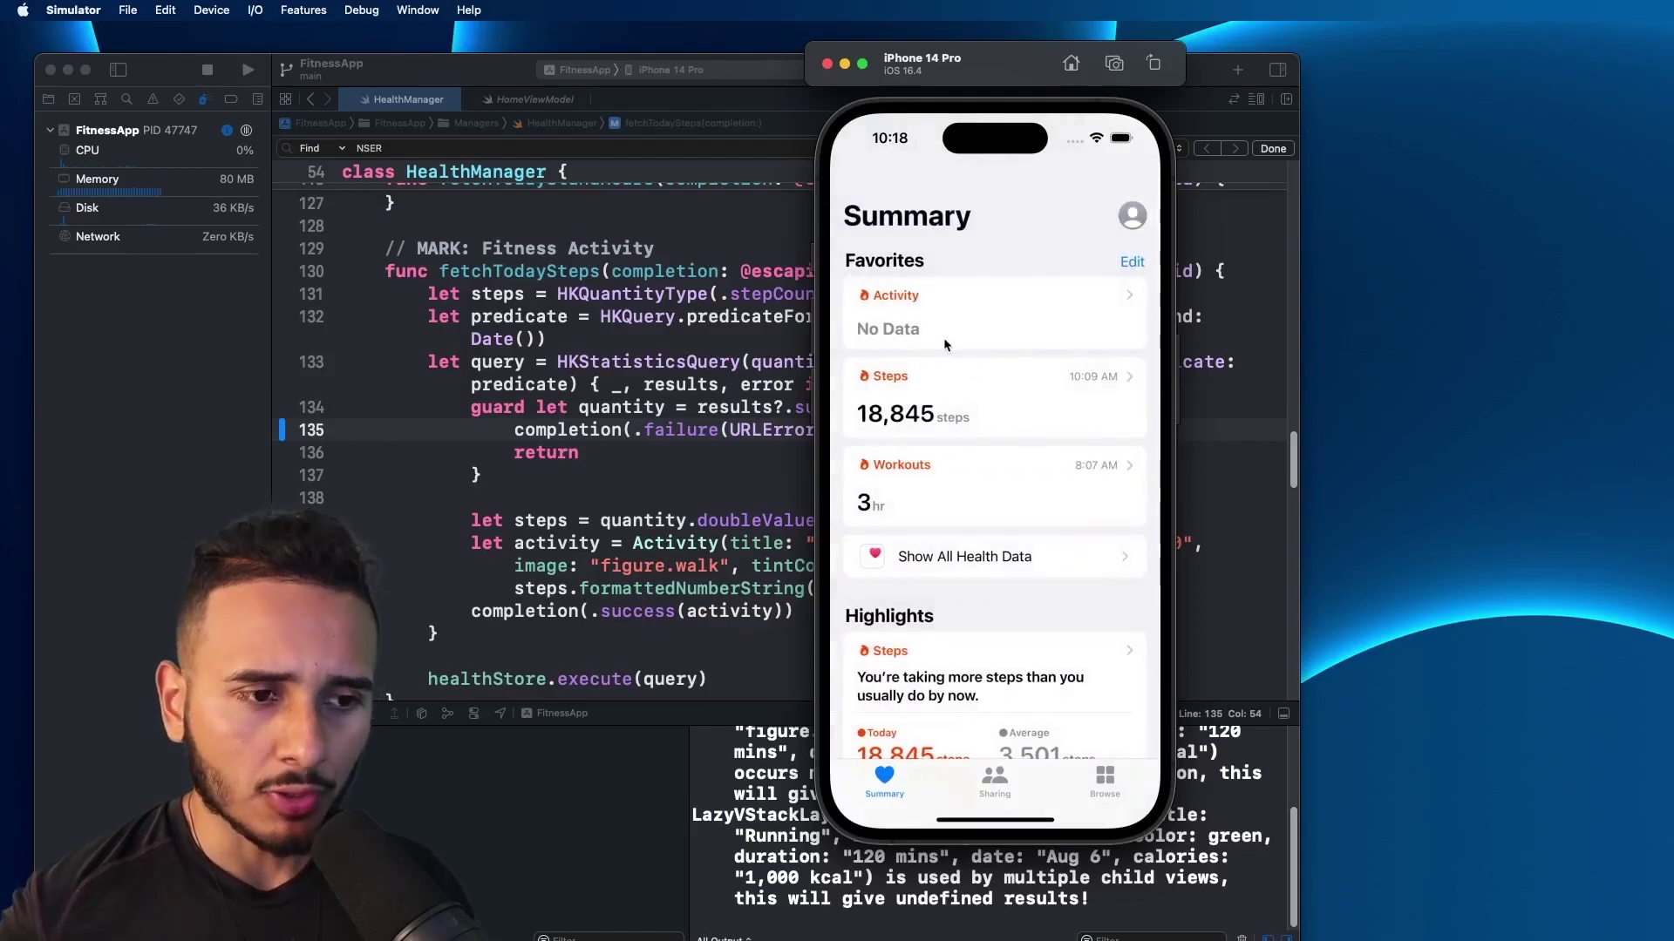